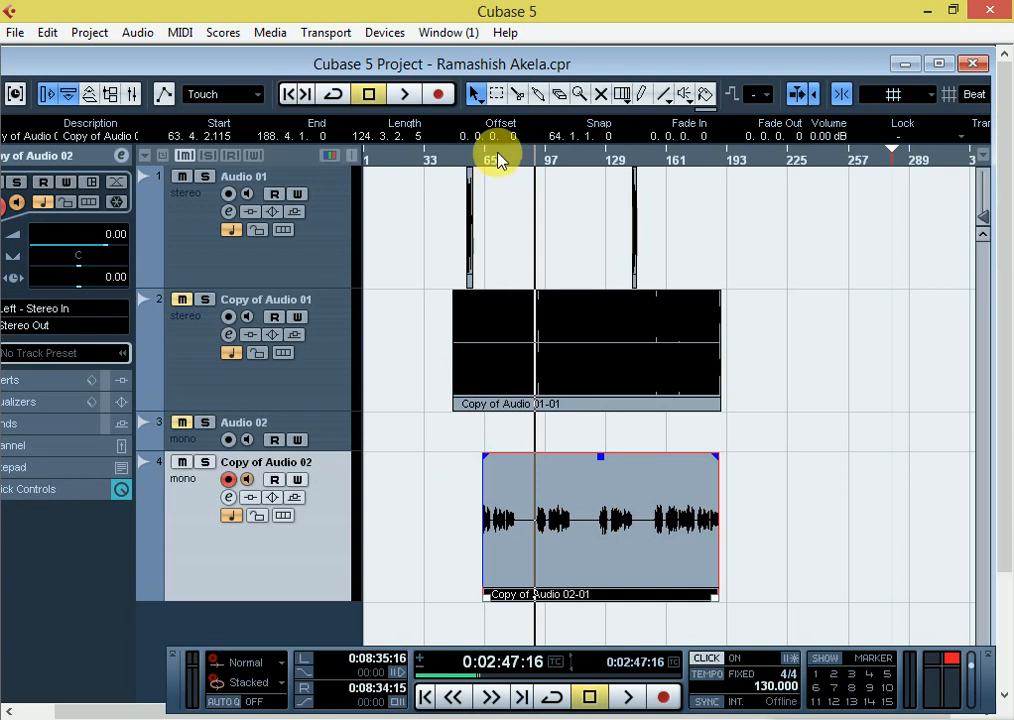
# Move the playback position to 0:02:10:18 and turn off record enable on the Copy of Audio 02 track.
pyautogui.click(498, 160)
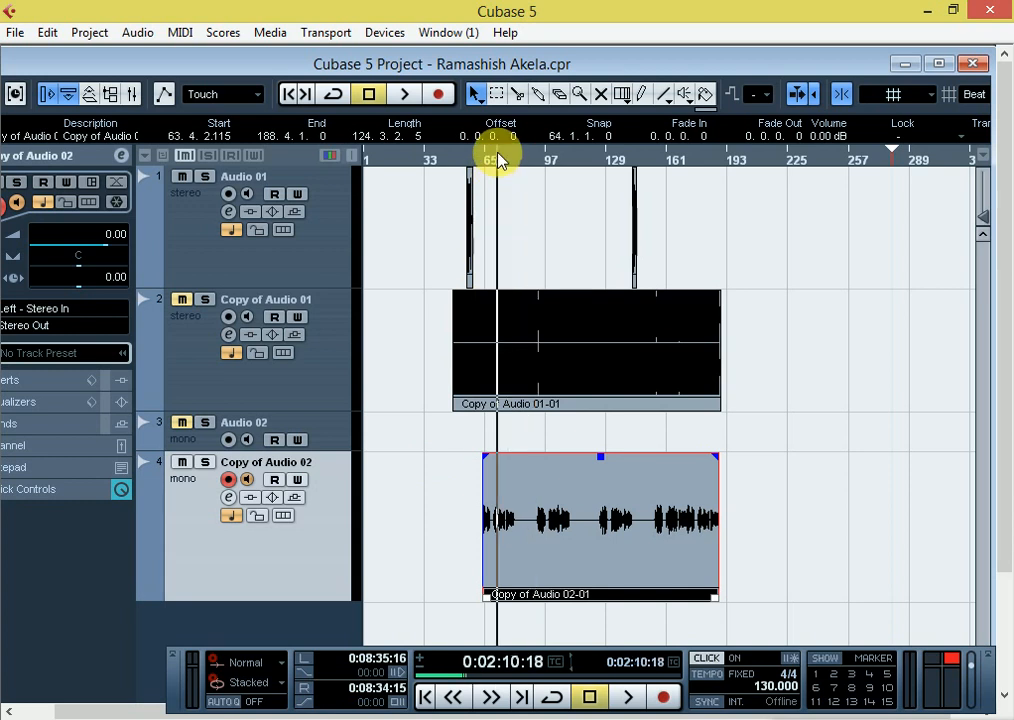
pyautogui.moveTo(498, 160); pyautogui.dragTo(295, 556)
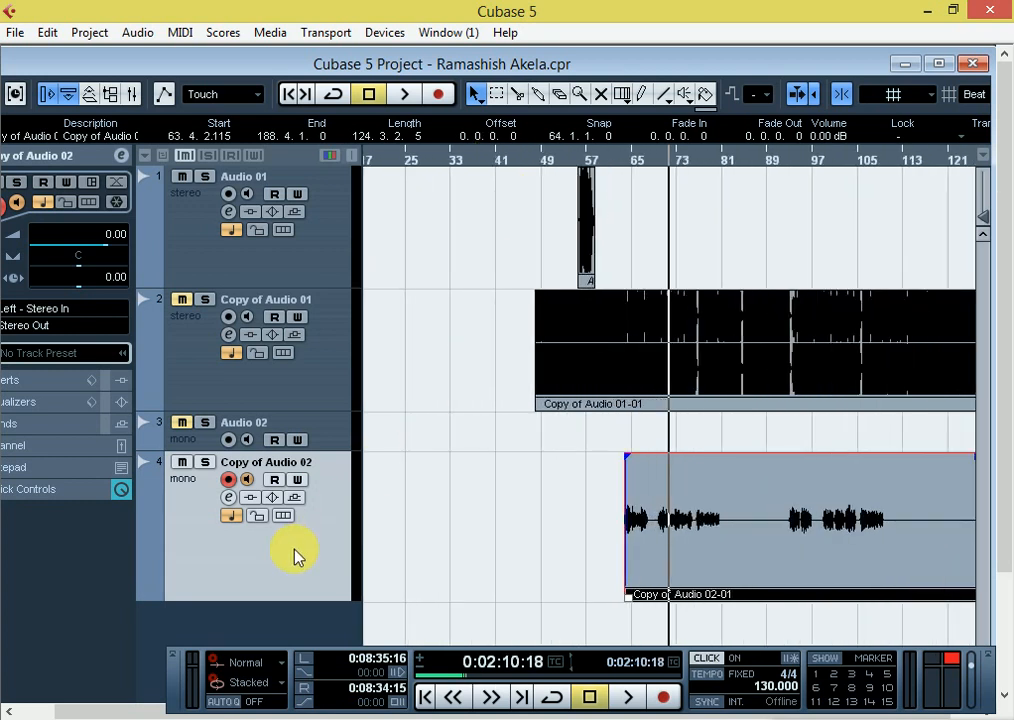
pyautogui.click(228, 480)
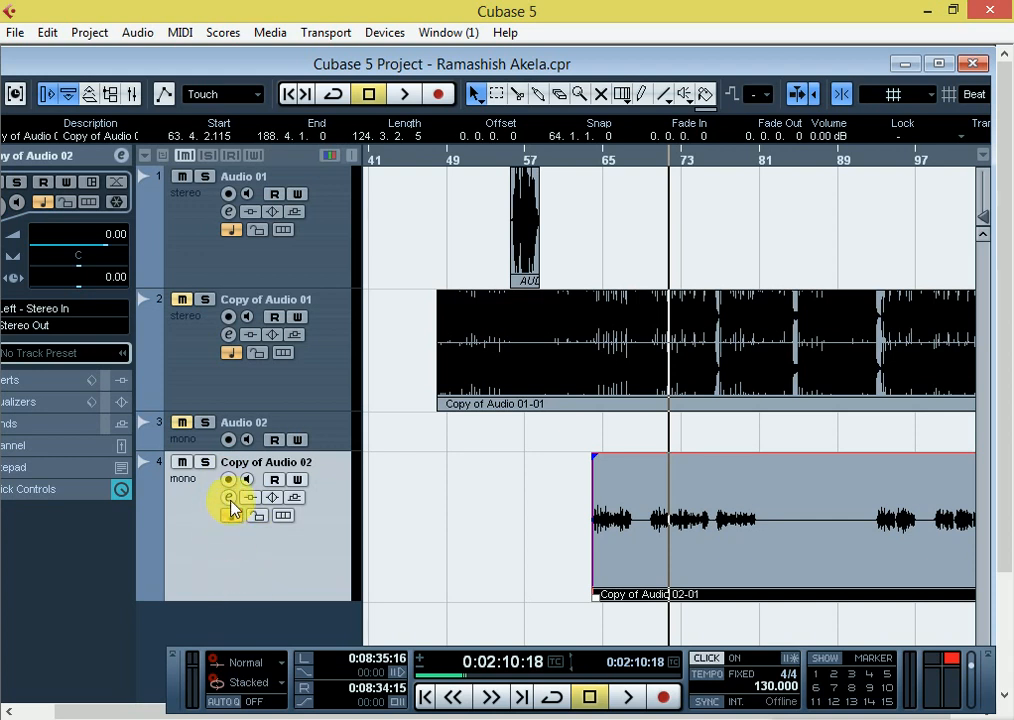
# Load Auto-Tune 5 VST into the first insert slot of the Copy of Audio 02 channel.
pyautogui.click(230, 498)
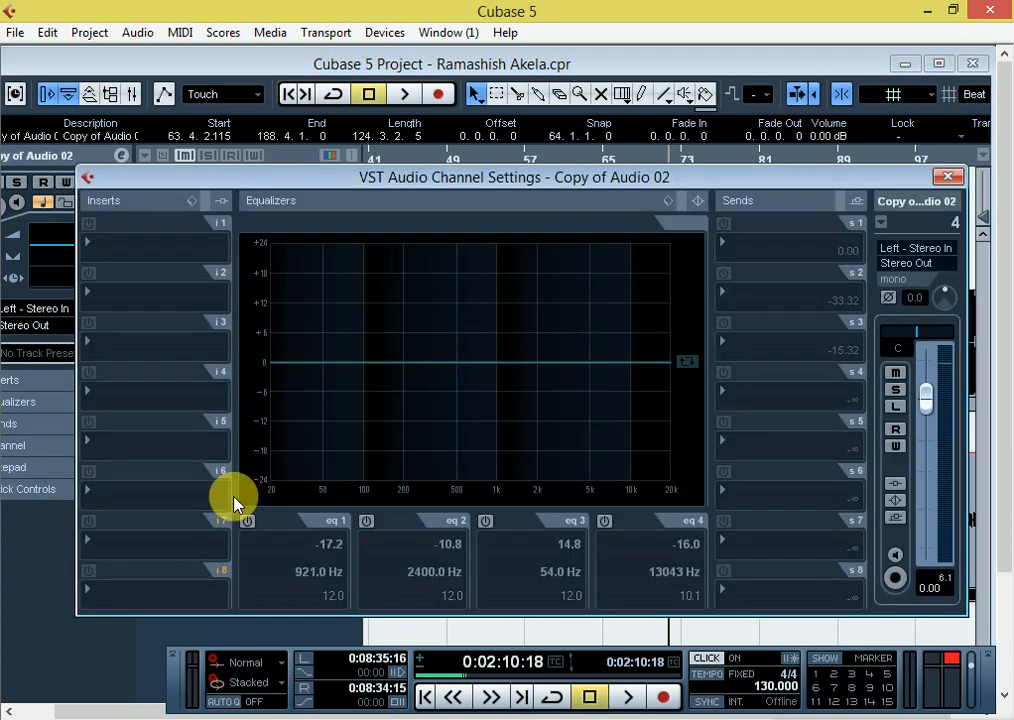
pyautogui.click(944, 177)
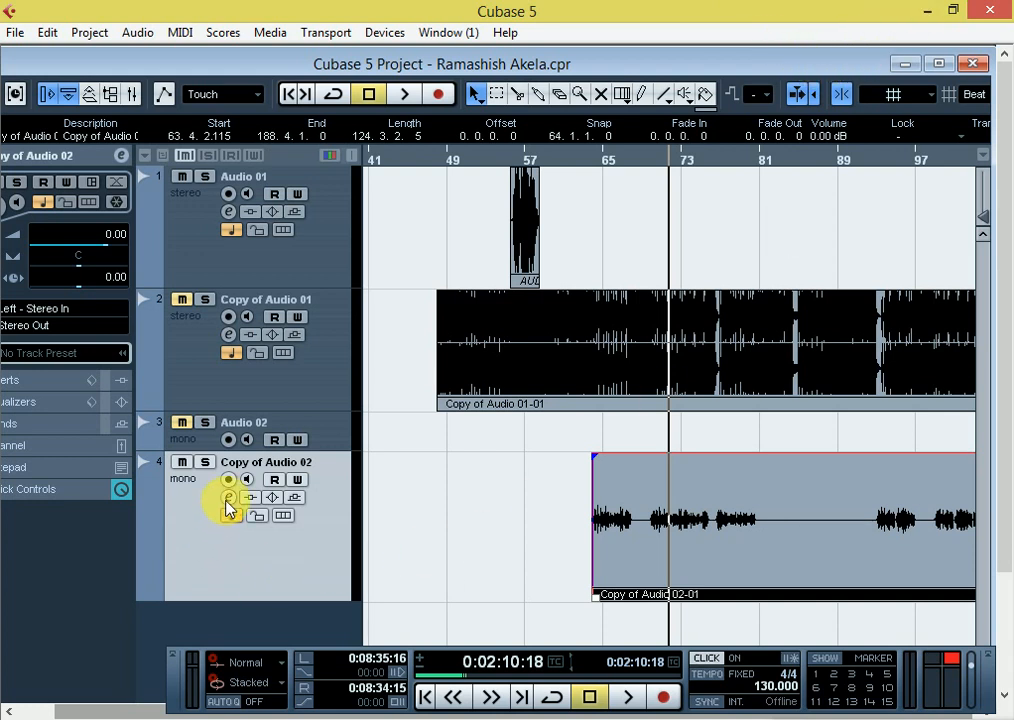
pyautogui.click(228, 497)
pyautogui.click(113, 250)
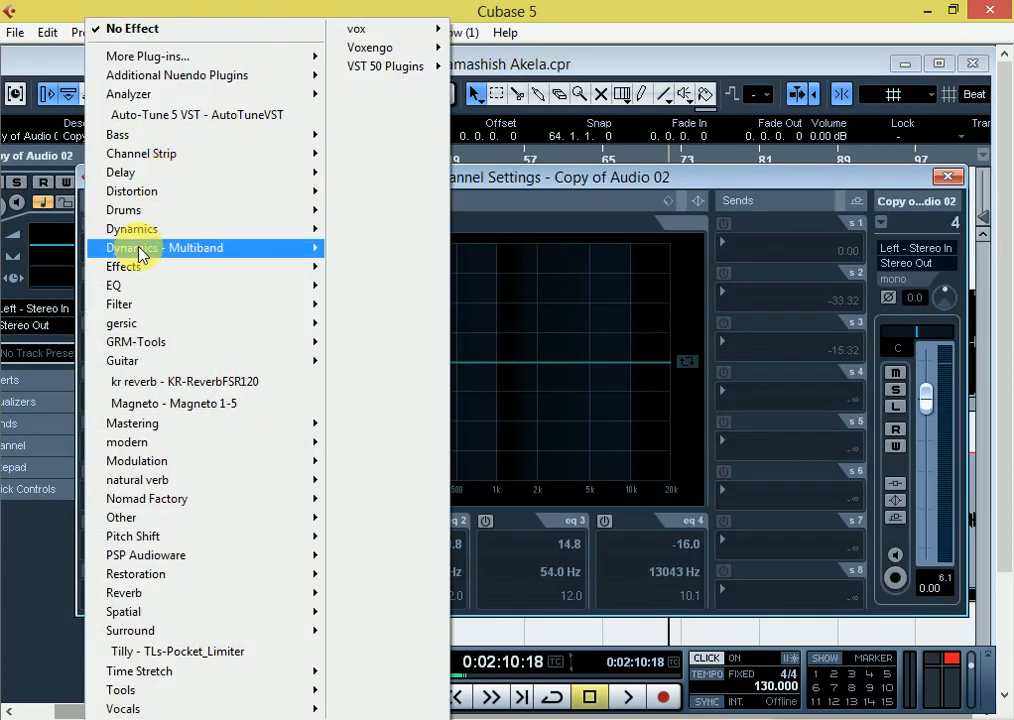
pyautogui.moveTo(148, 238)
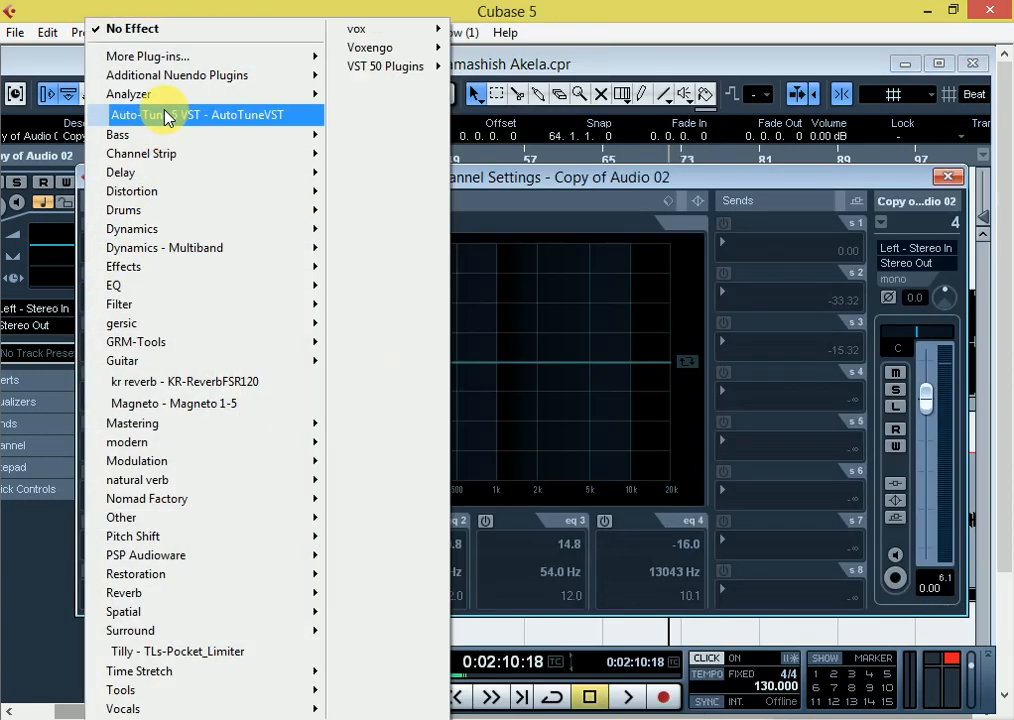
pyautogui.click(163, 115)
pyautogui.moveTo(367, 570); pyautogui.dragTo(322, 150)
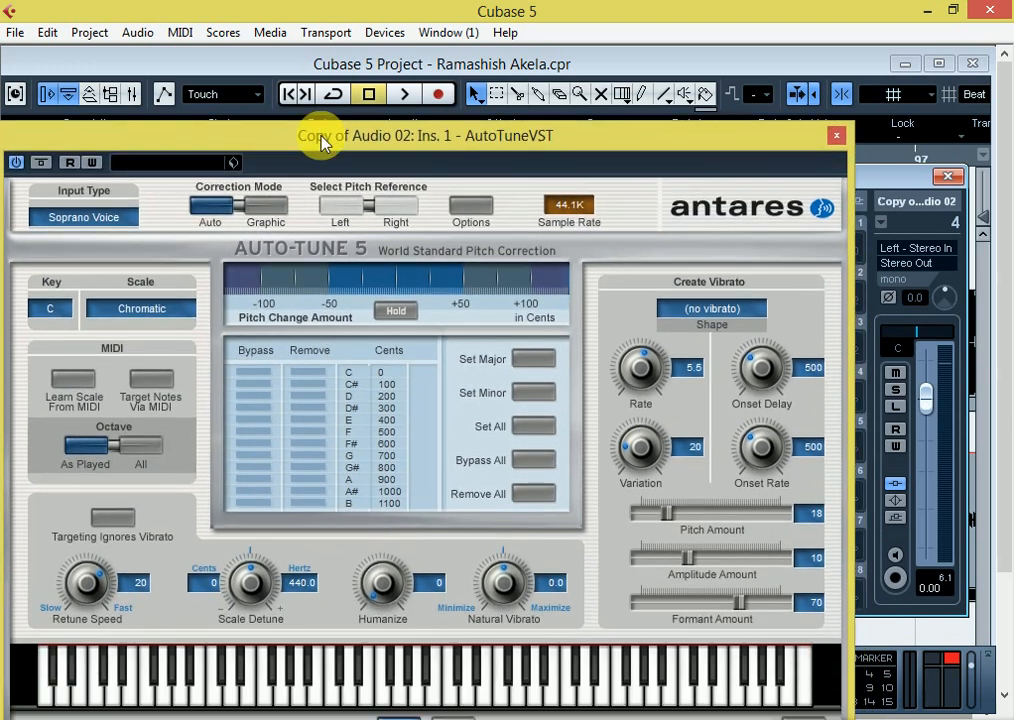
# Set the Auto-Tune scale to Minor and the retune speed to 0.
pyautogui.click(110, 308)
pyautogui.click(248, 117)
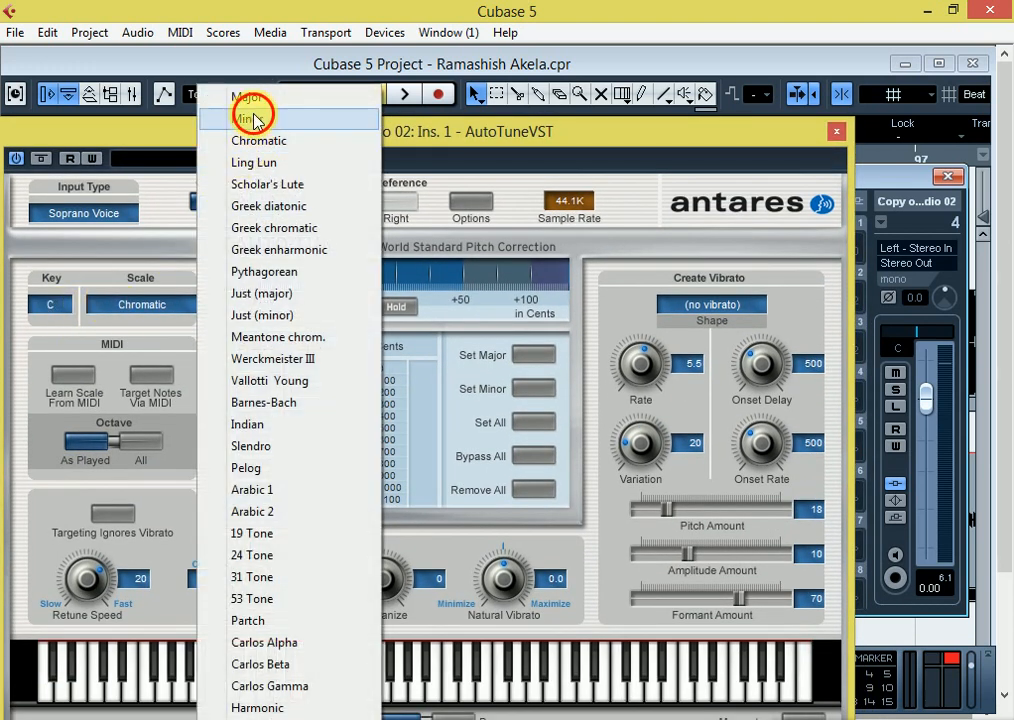
pyautogui.click(118, 575)
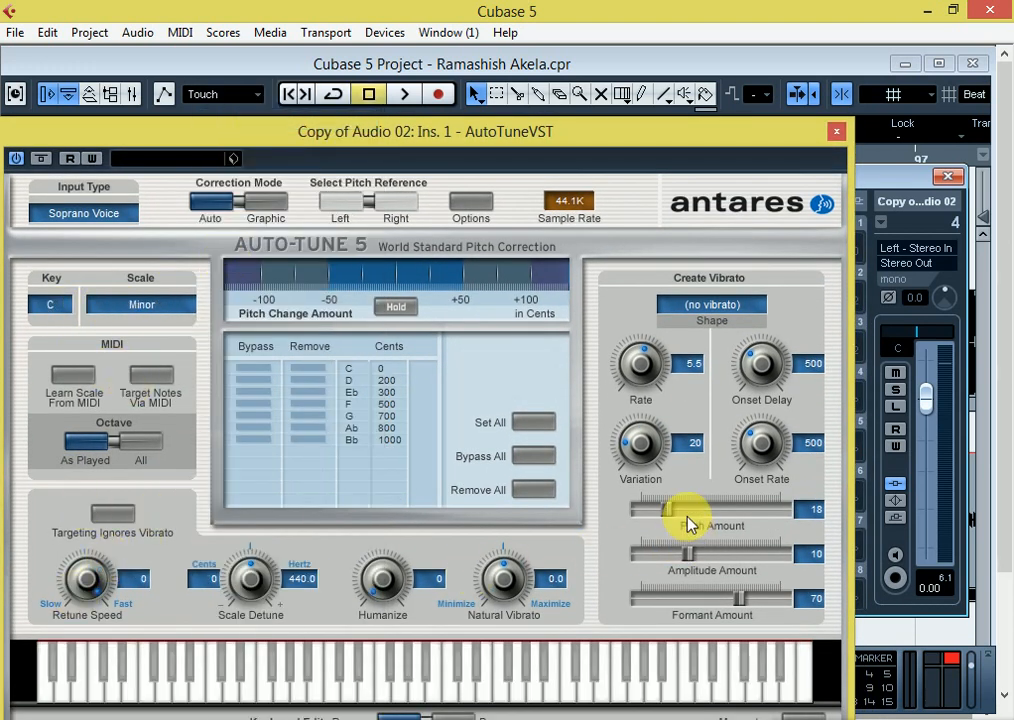
# Set Auto-Tune's vibrato pitch and amplitude amounts to 0 and the formant amount to 100, and close the plug-in.
pyautogui.moveTo(666, 510); pyautogui.dragTo(471, 561)
pyautogui.moveTo(737, 560); pyautogui.dragTo(516, 607)
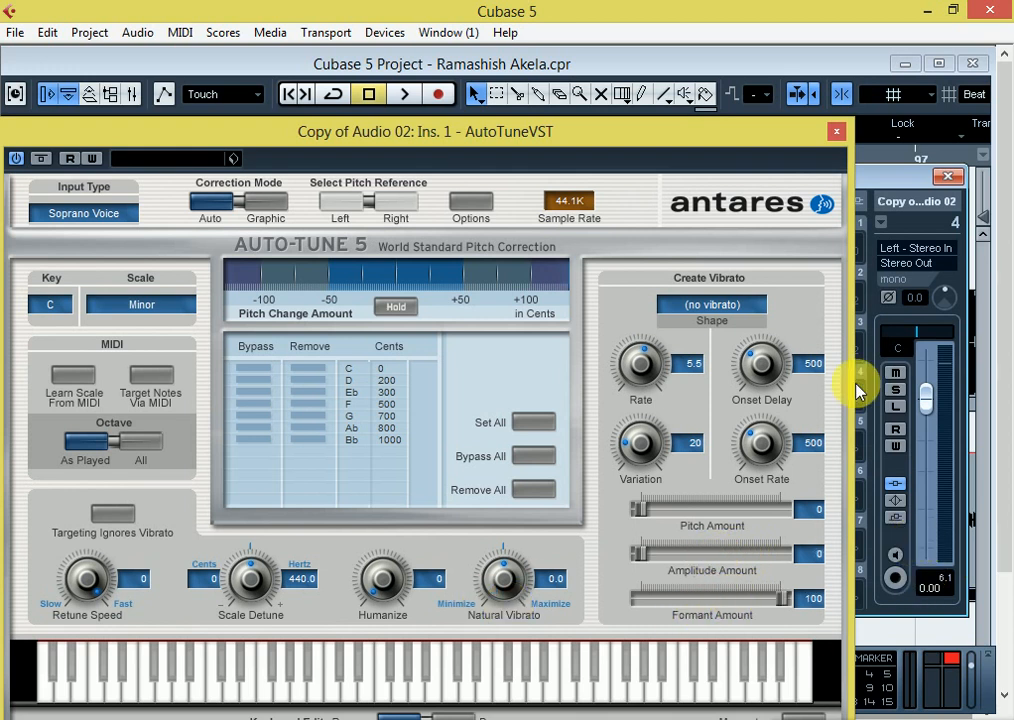
pyautogui.click(836, 131)
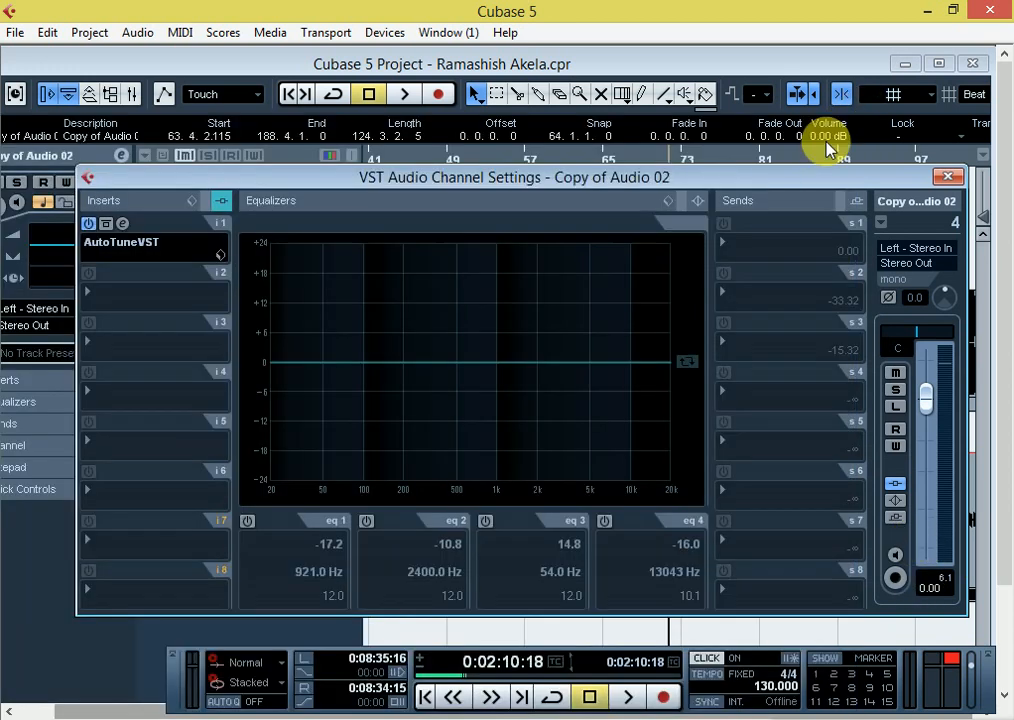
# Load the GTR Amp Mono guitar plug-in into the second insert slot of the Copy of Audio 02 channel.
pyautogui.click(117, 293)
pyautogui.moveTo(165, 232)
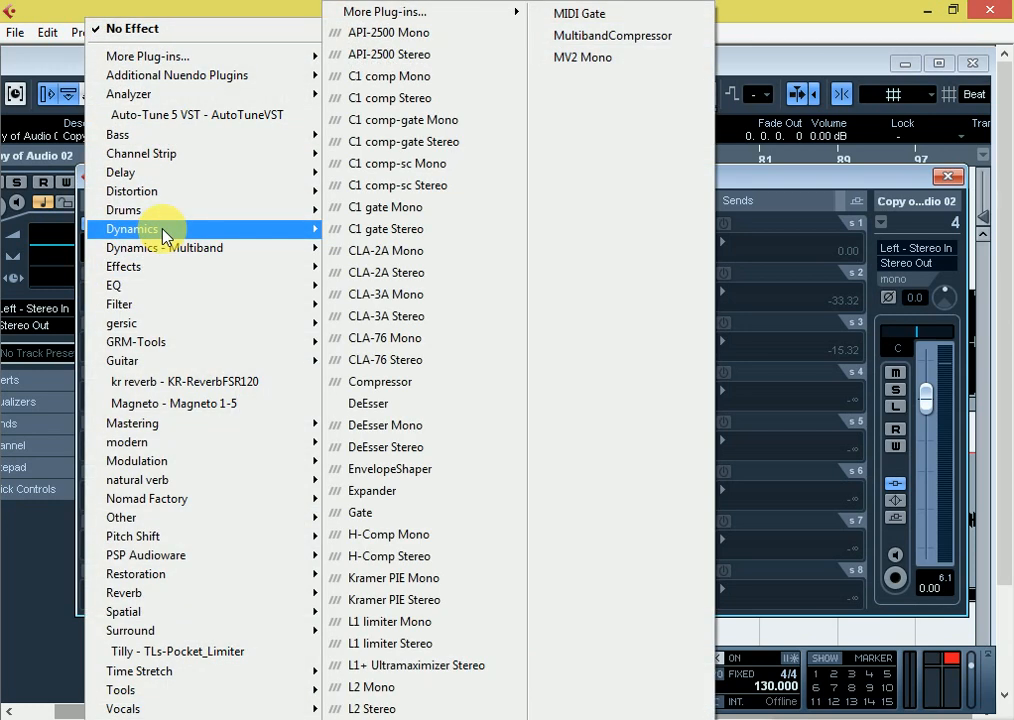
pyautogui.moveTo(148, 364)
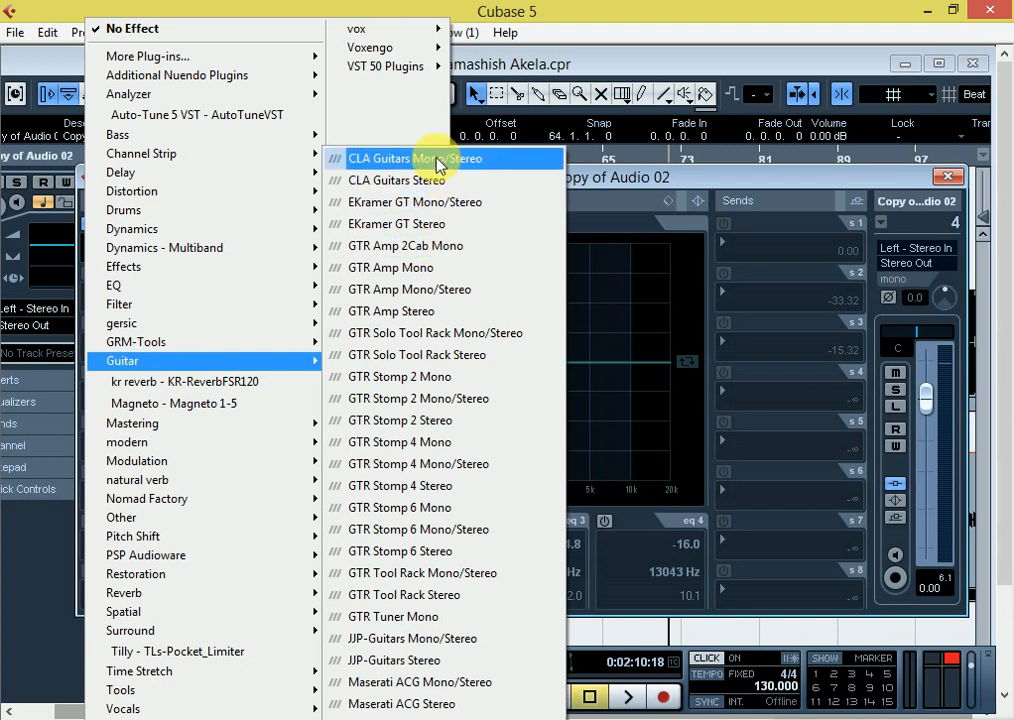
pyautogui.click(410, 272)
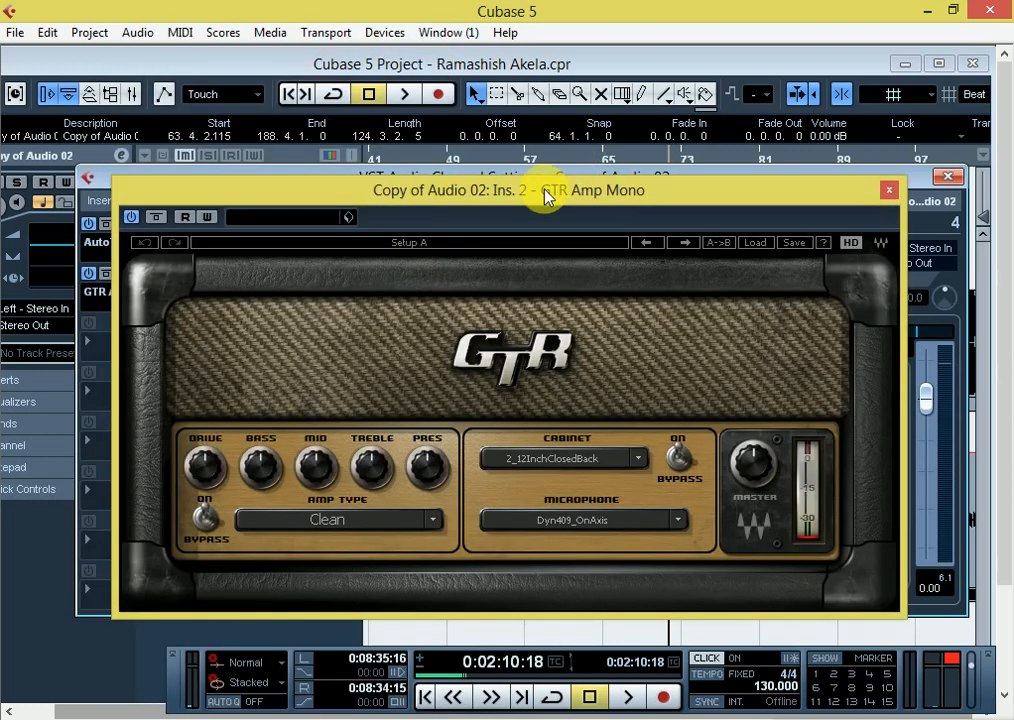
pyautogui.moveTo(552, 192); pyautogui.dragTo(548, 62)
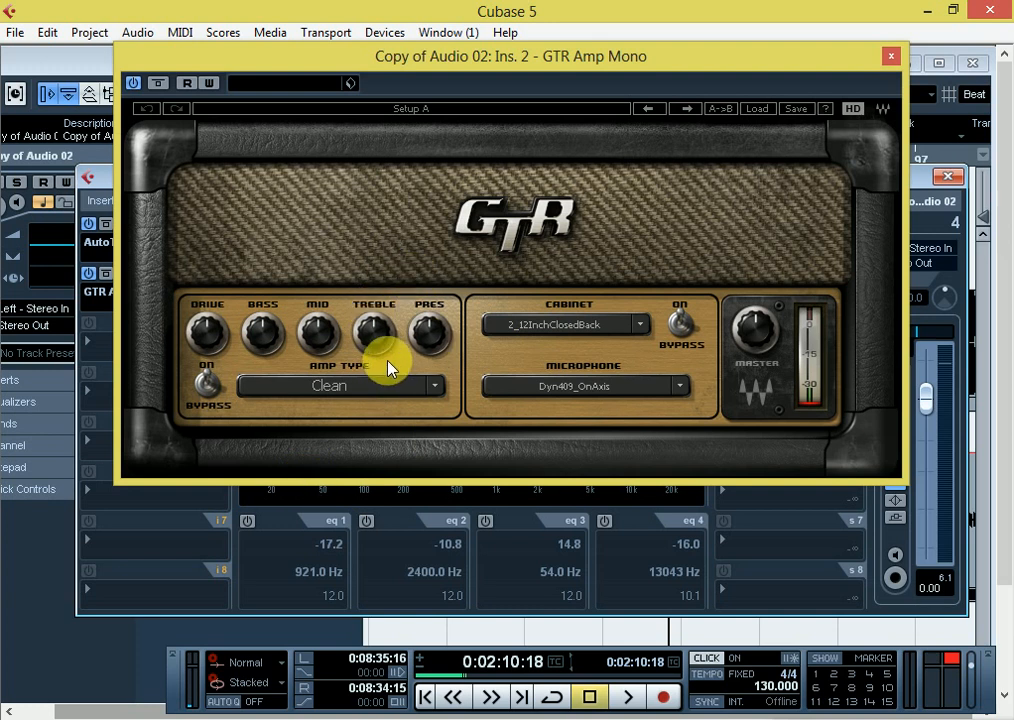
# Play the track through the Clean amp type, switch to Warm, and play it again to compare.
pyautogui.press('space')
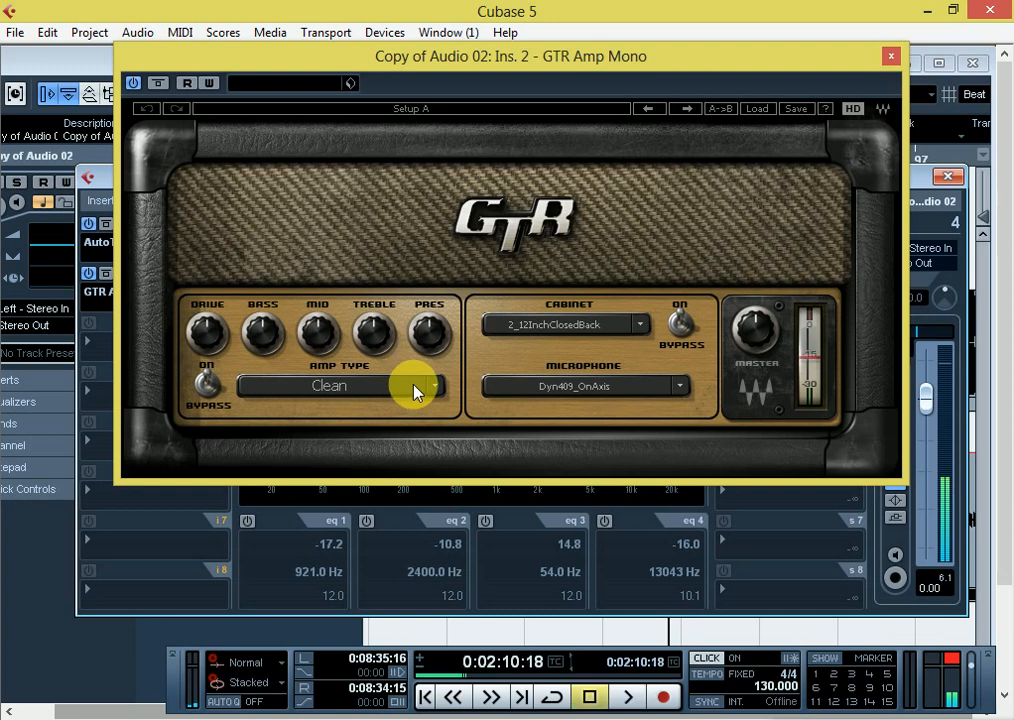
pyautogui.press('space')
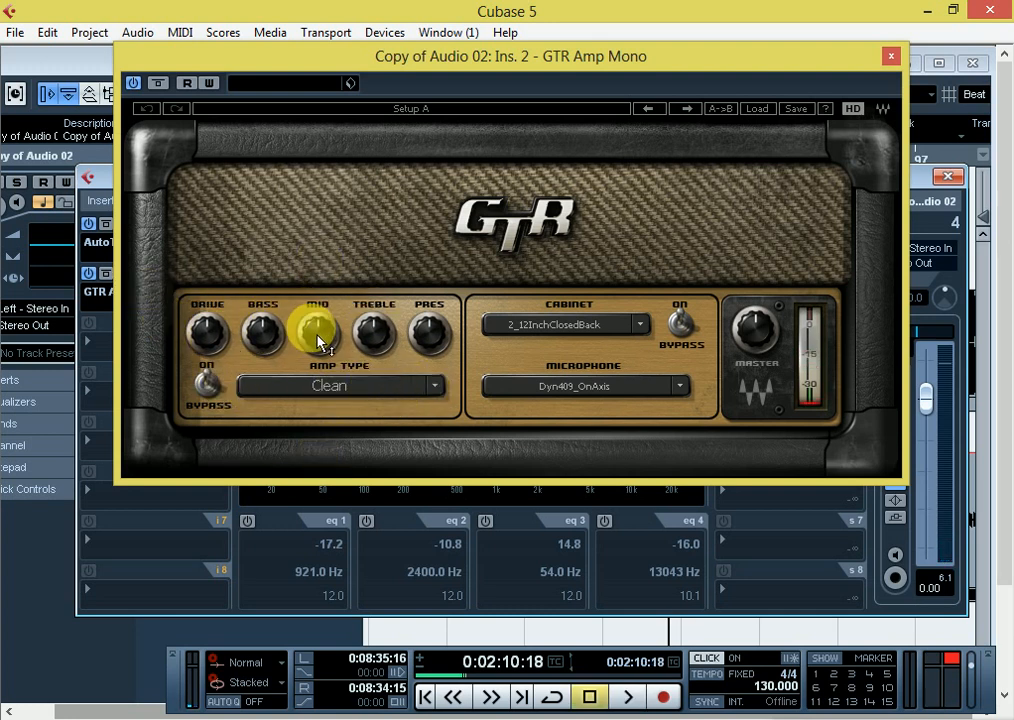
pyautogui.scroll(-1, 358, 393)
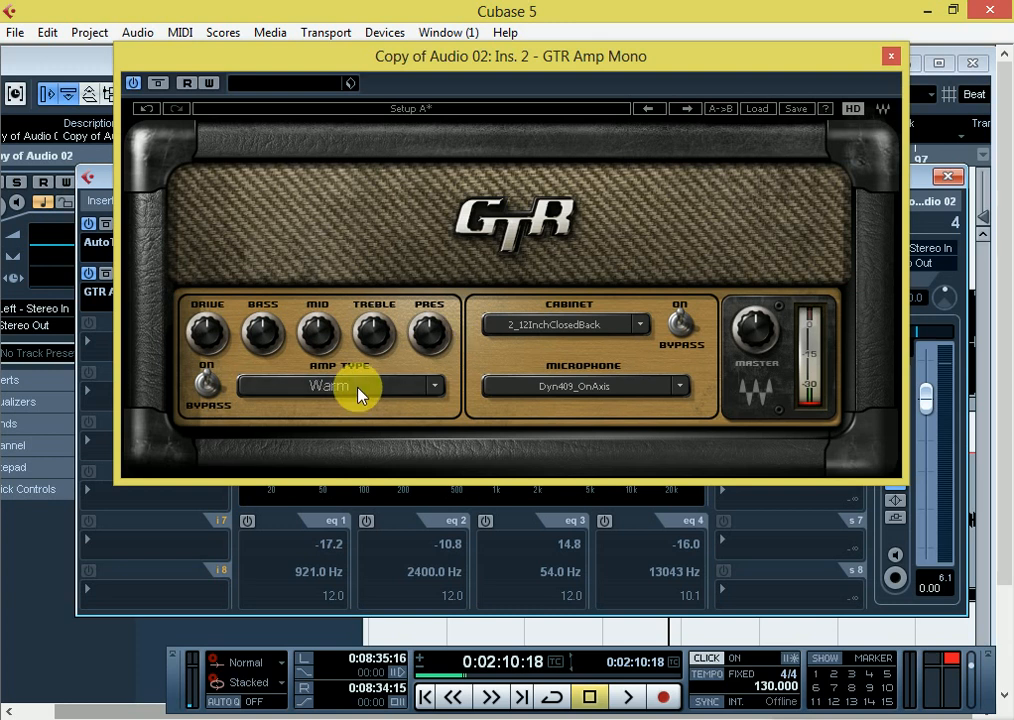
pyautogui.press('space')
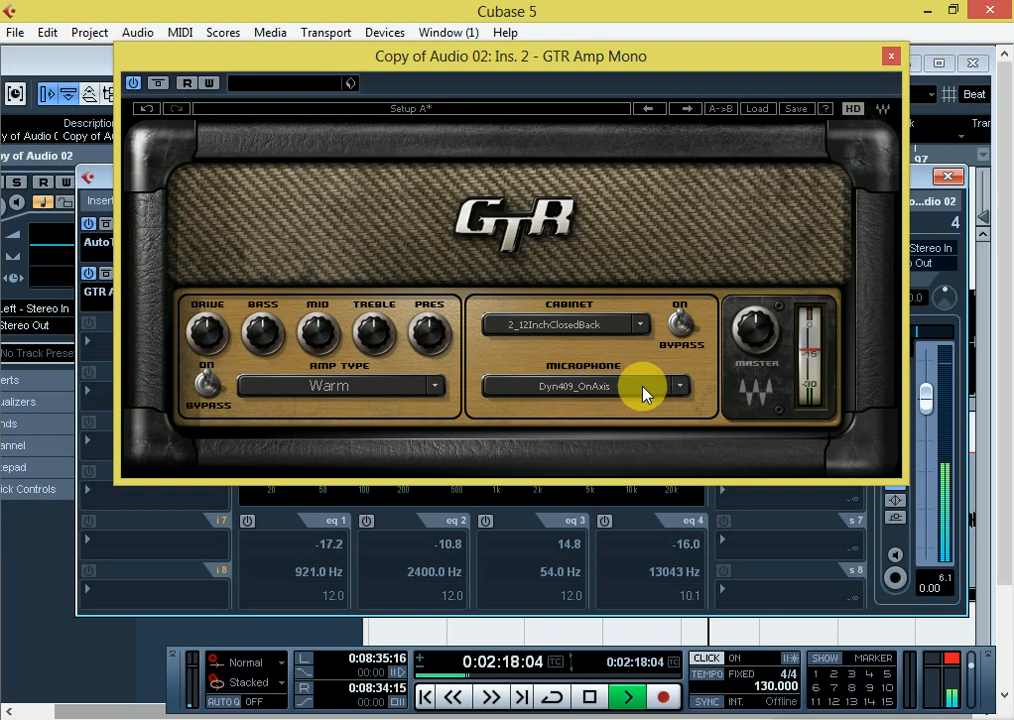
pyautogui.press('space')
# Set the amp type to NeilCitron LegatronClean, raise the amp's master level to 8.3 during playback, and close the plug-in.
pyautogui.click(433, 388)
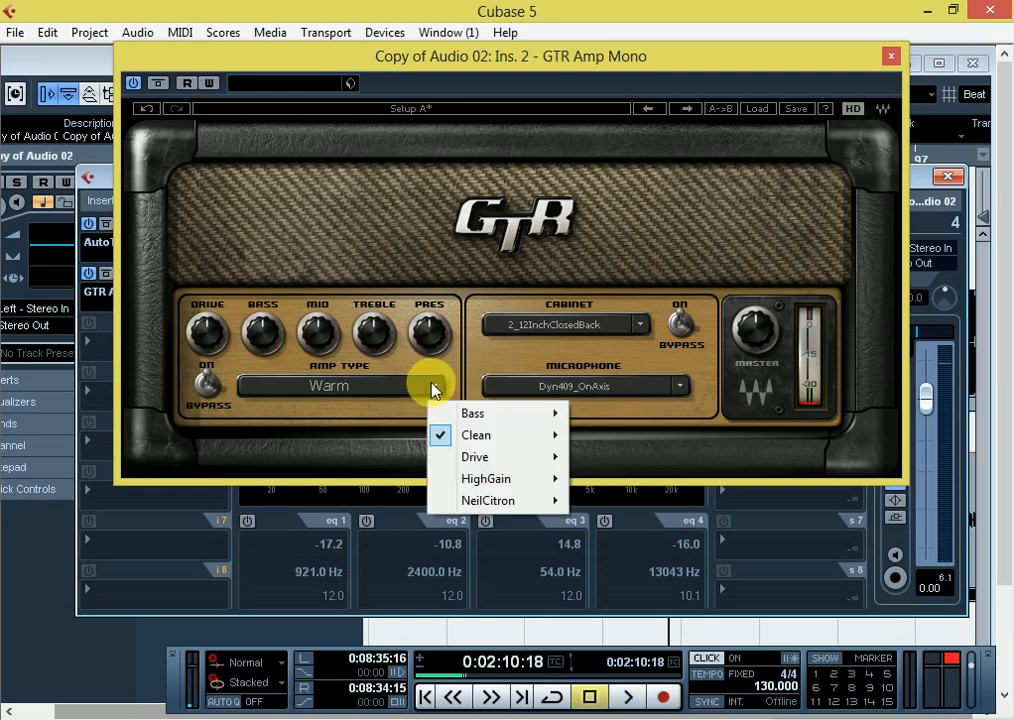
pyautogui.moveTo(494, 508)
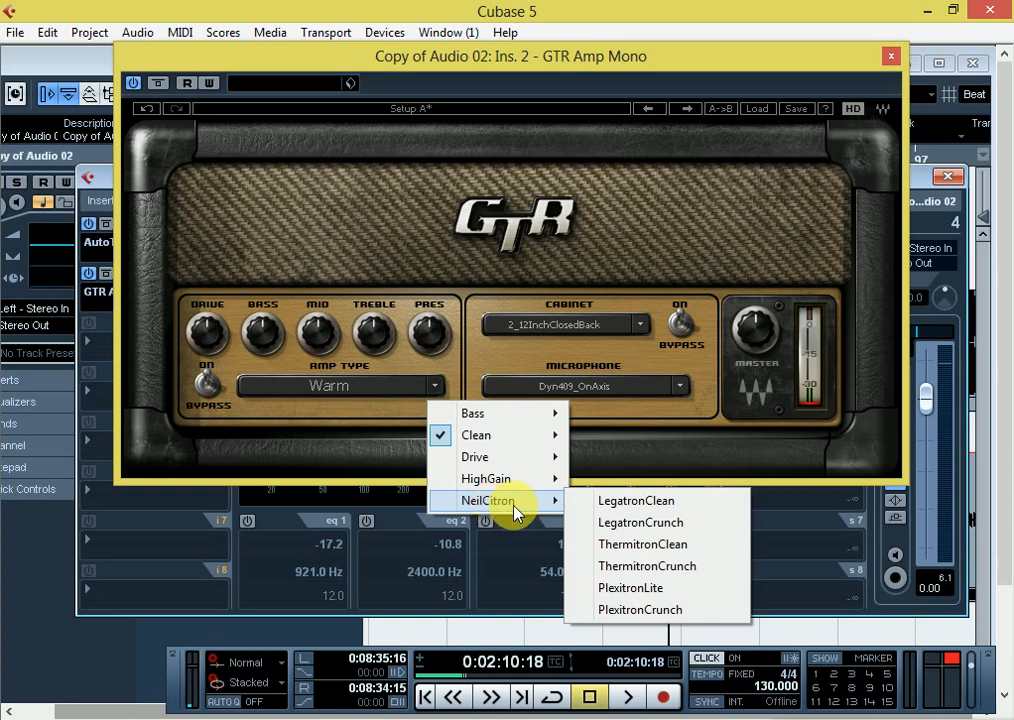
pyautogui.click(639, 502)
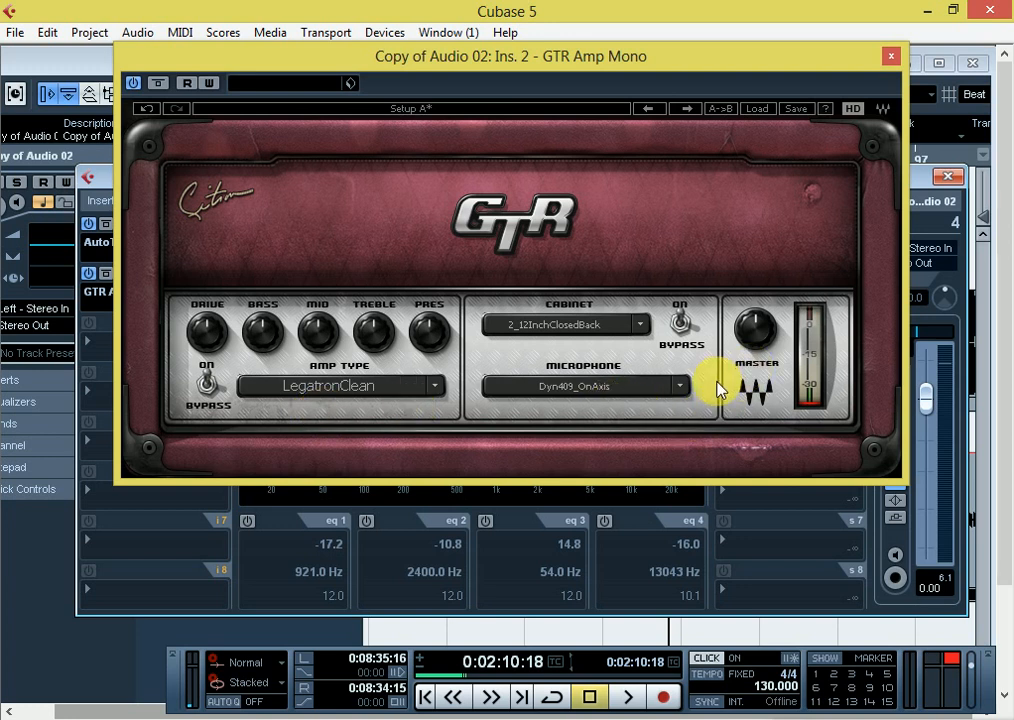
pyautogui.press('space')
pyautogui.moveTo(755, 338); pyautogui.dragTo(755, 310)
pyautogui.moveTo(763, 357); pyautogui.dragTo(757, 370)
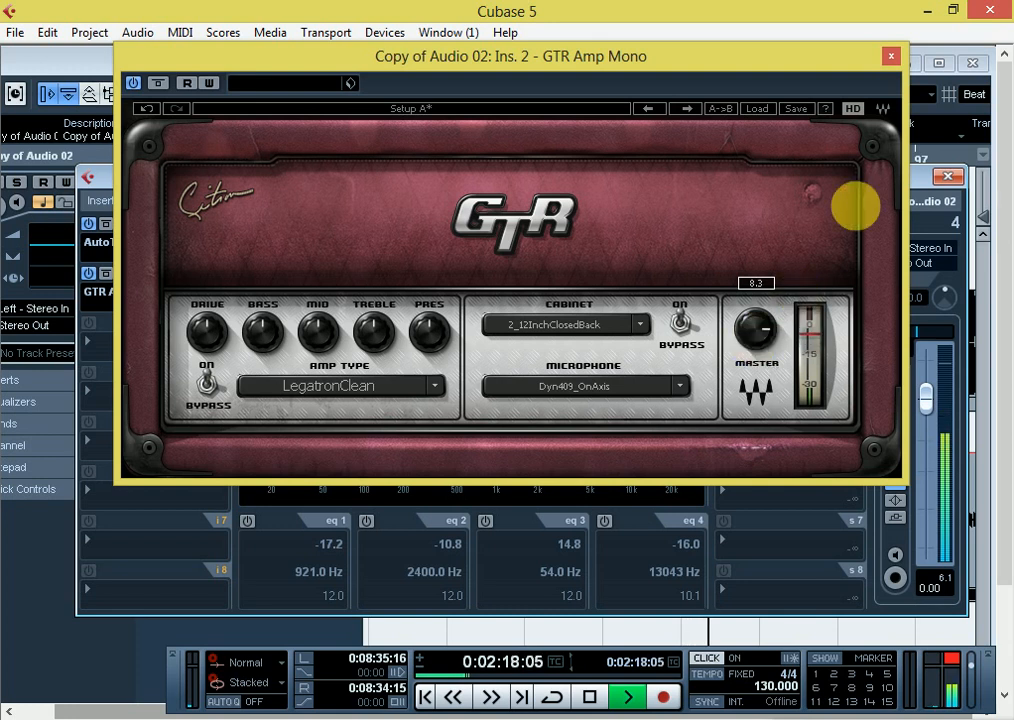
pyautogui.click(886, 58)
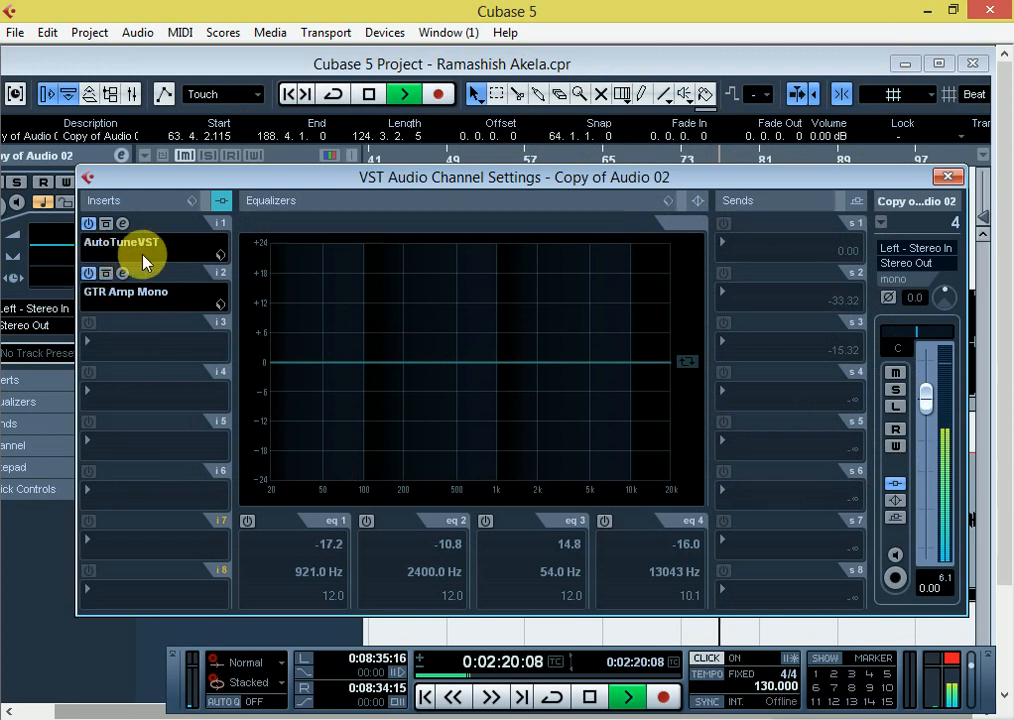
# Review the Auto-Tune settings during playback, close the plug-in, and stop playback.
pyautogui.click(123, 224)
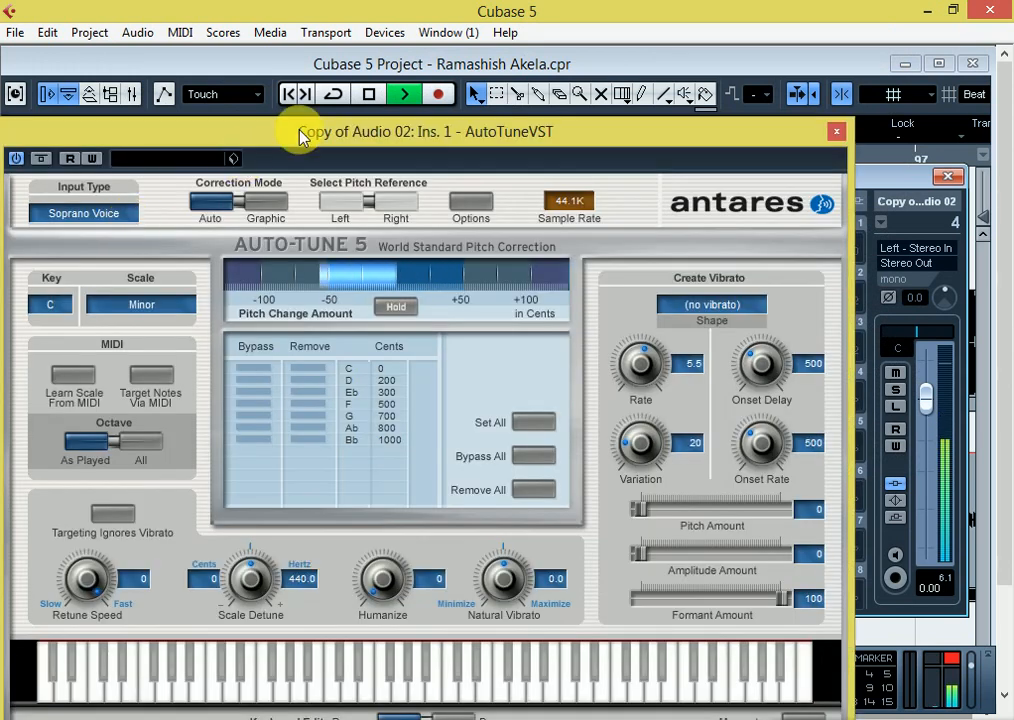
pyautogui.click(836, 138)
pyautogui.press('space')
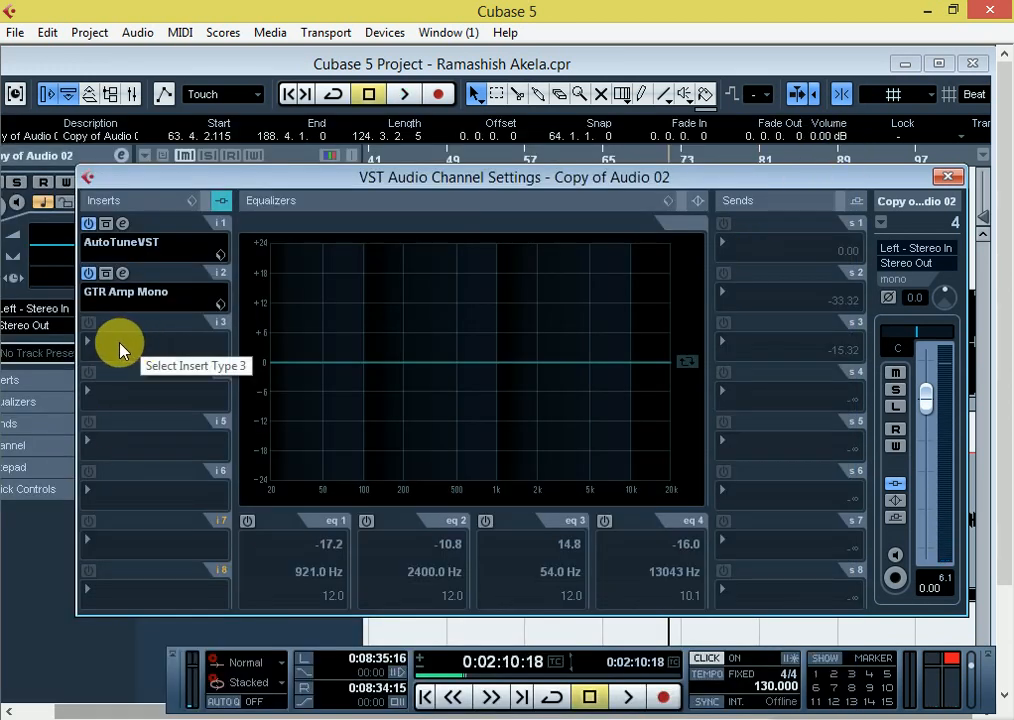
# Load the GTR Stomp 2 Mono guitar plug-in into the third insert slot of the Copy of Audio 02 channel.
pyautogui.click(106, 345)
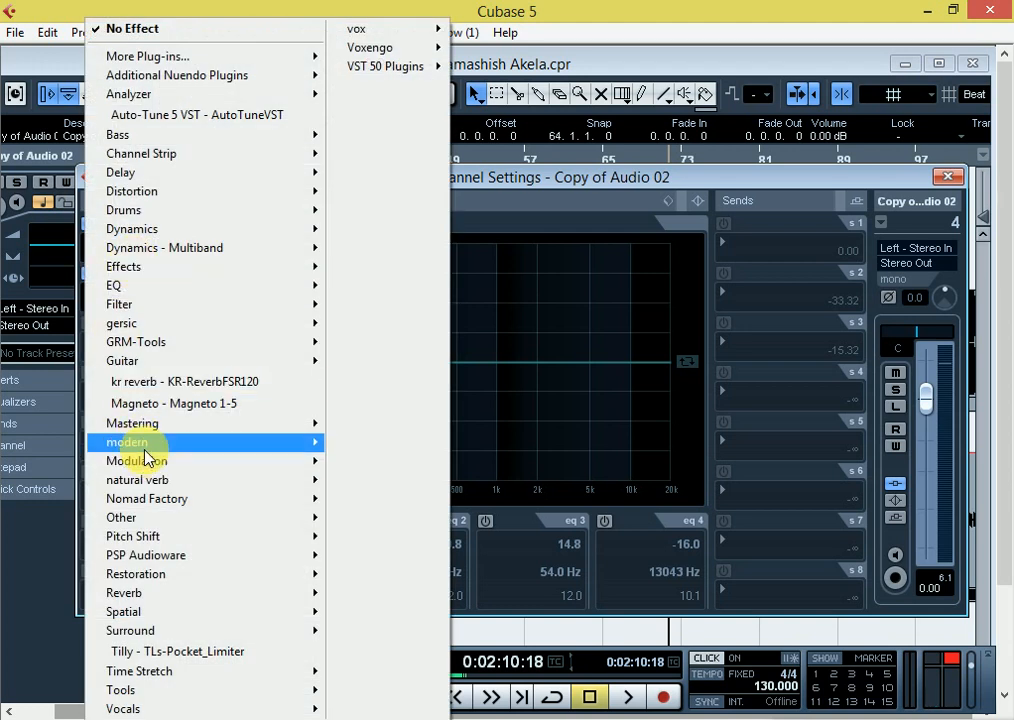
pyautogui.moveTo(150, 464)
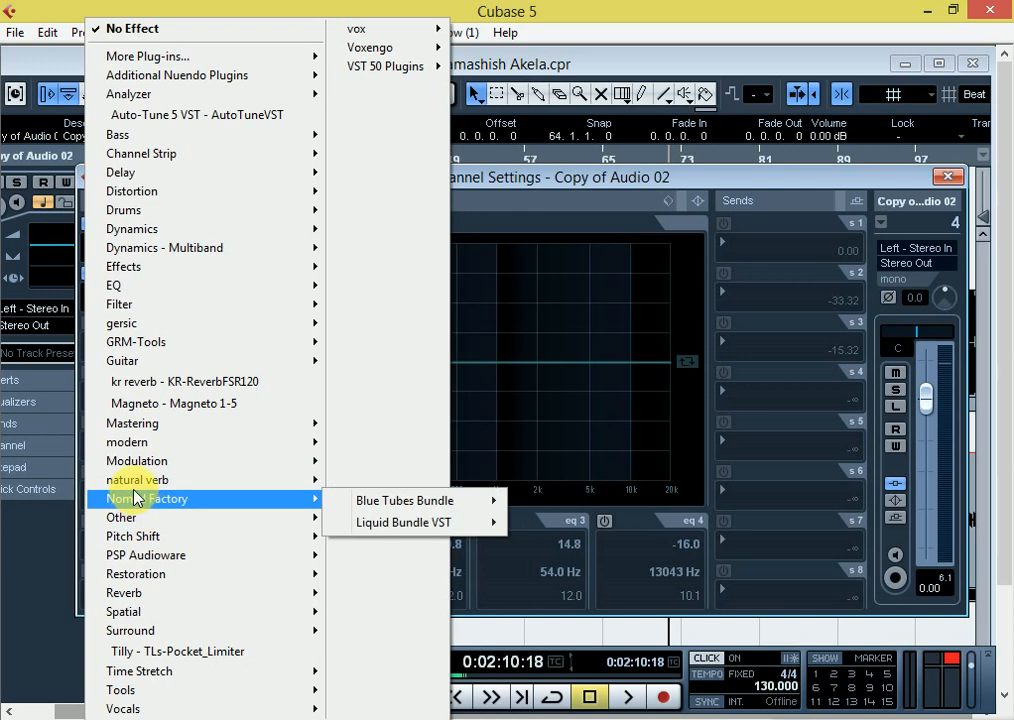
pyautogui.moveTo(133, 370)
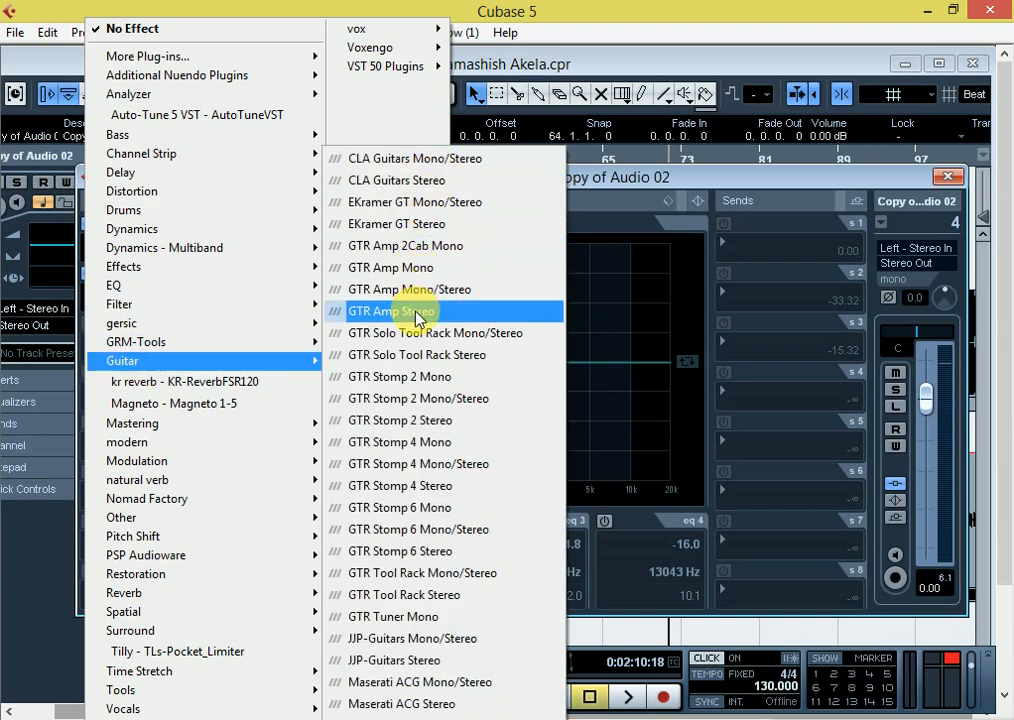
pyautogui.click(425, 388)
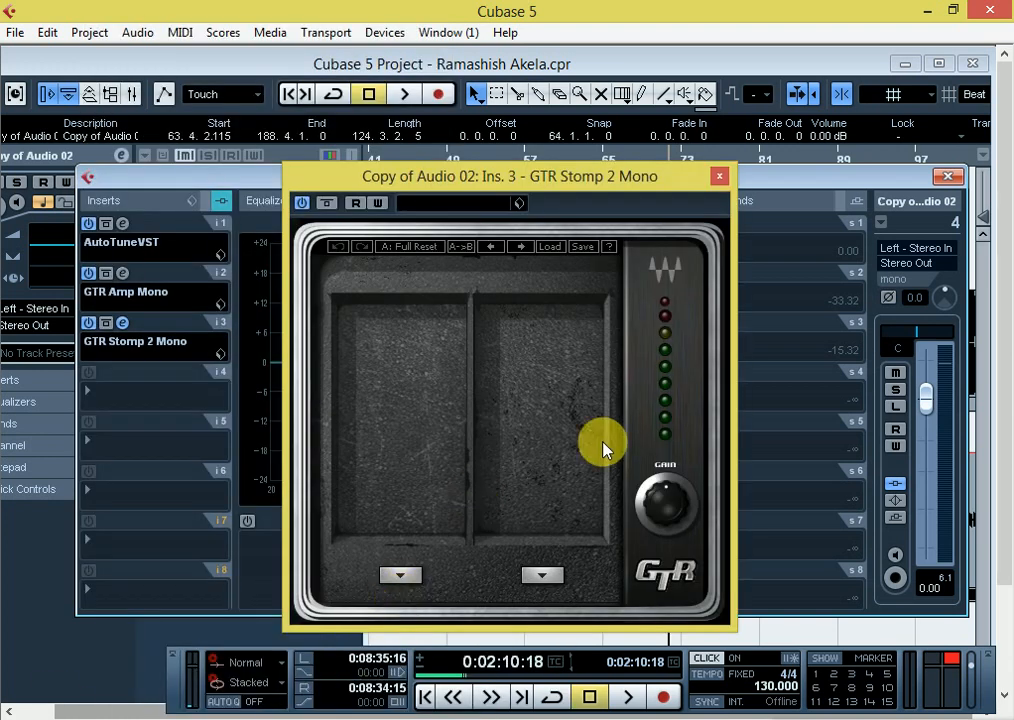
# Add a Compressor pedal to both slots of GTR Stomp 2 Mono and play the track to hear it.
pyautogui.click(540, 578)
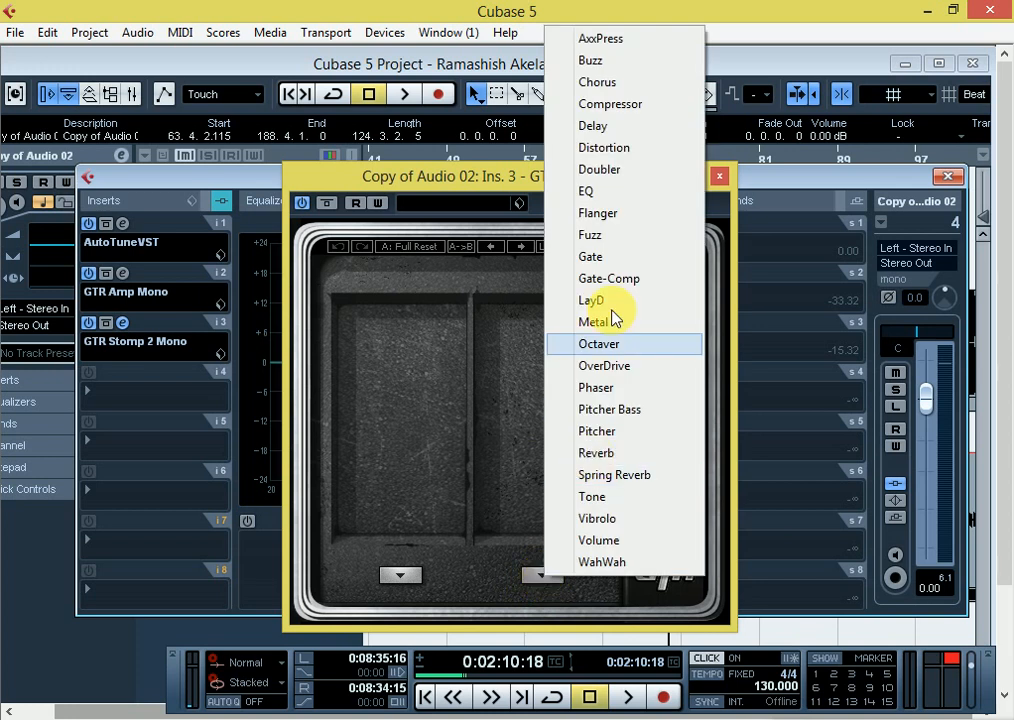
pyautogui.click(610, 104)
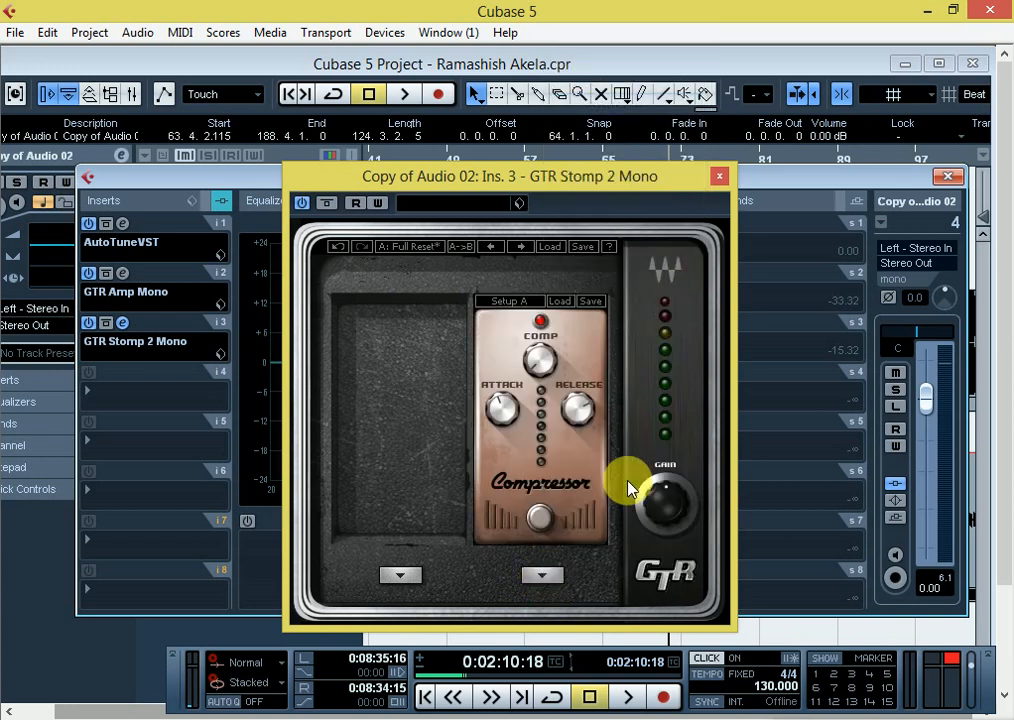
pyautogui.click(405, 573)
pyautogui.click(484, 98)
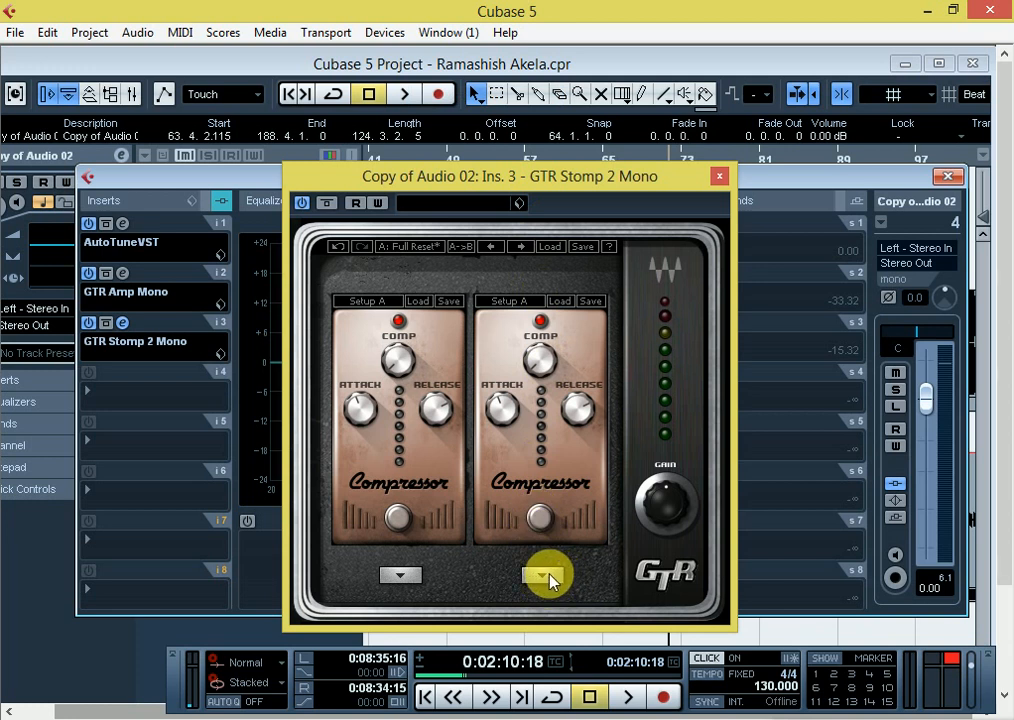
pyautogui.press('space')
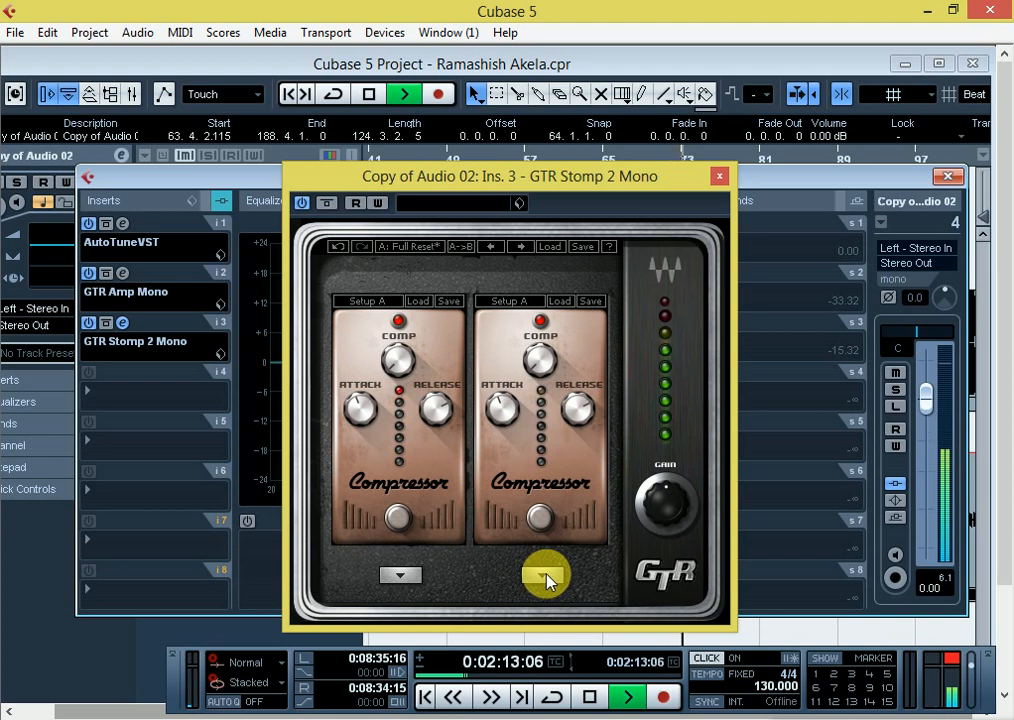
# Stop playback and replace both Compressor pedals in GTR Stomp 2 Mono with Gate pedals.
pyautogui.press('space')
pyautogui.click(545, 577)
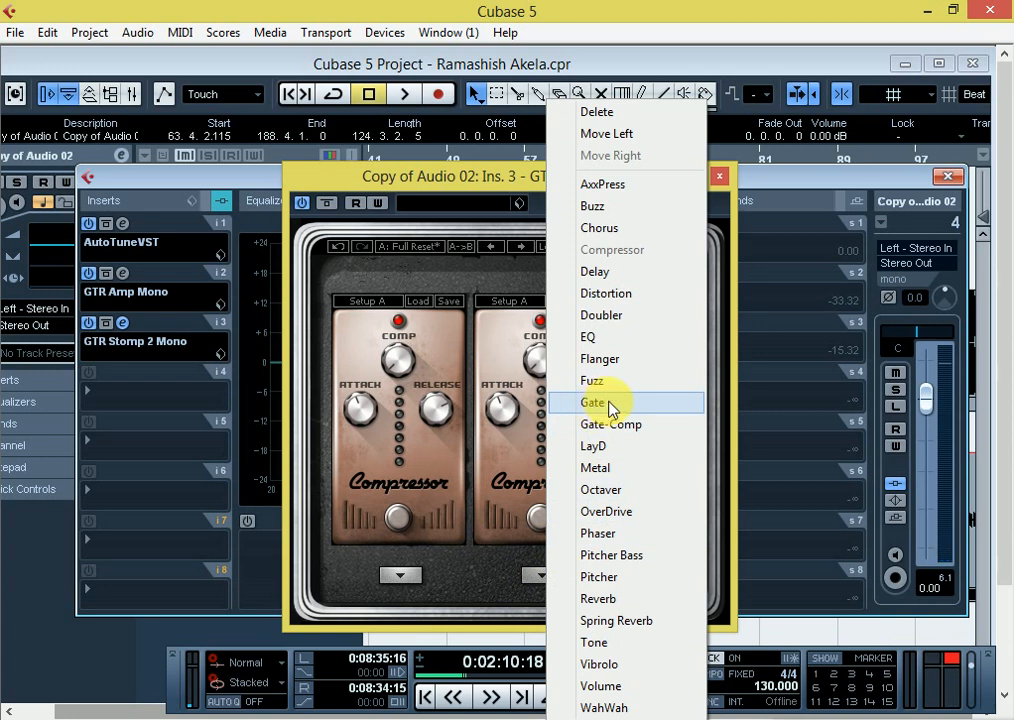
pyautogui.click(594, 408)
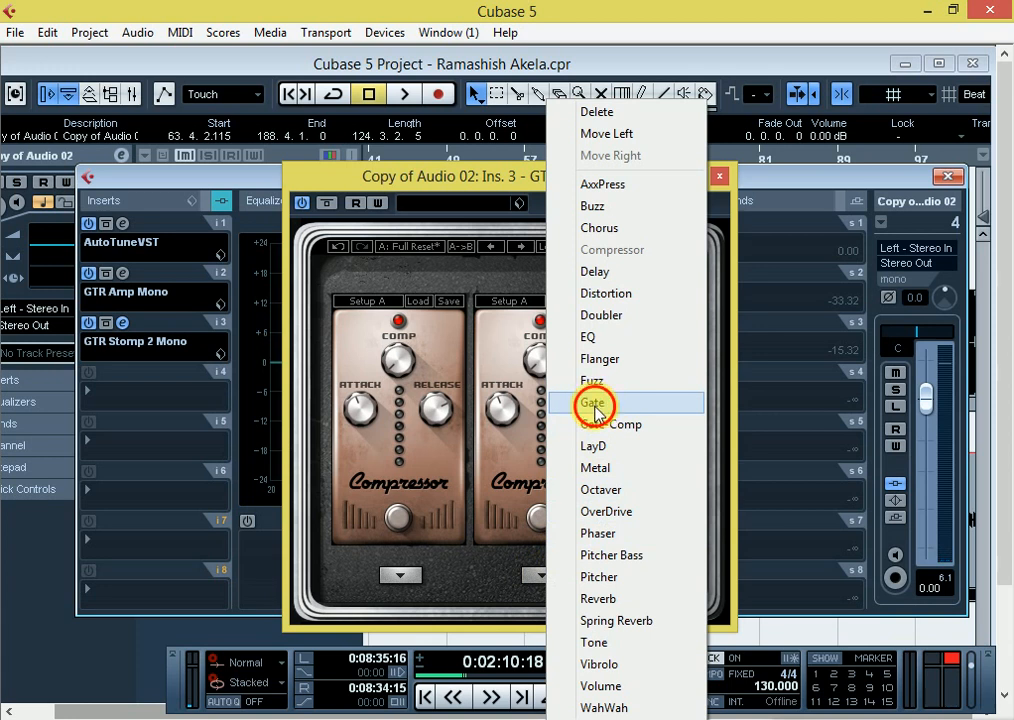
pyautogui.click(401, 575)
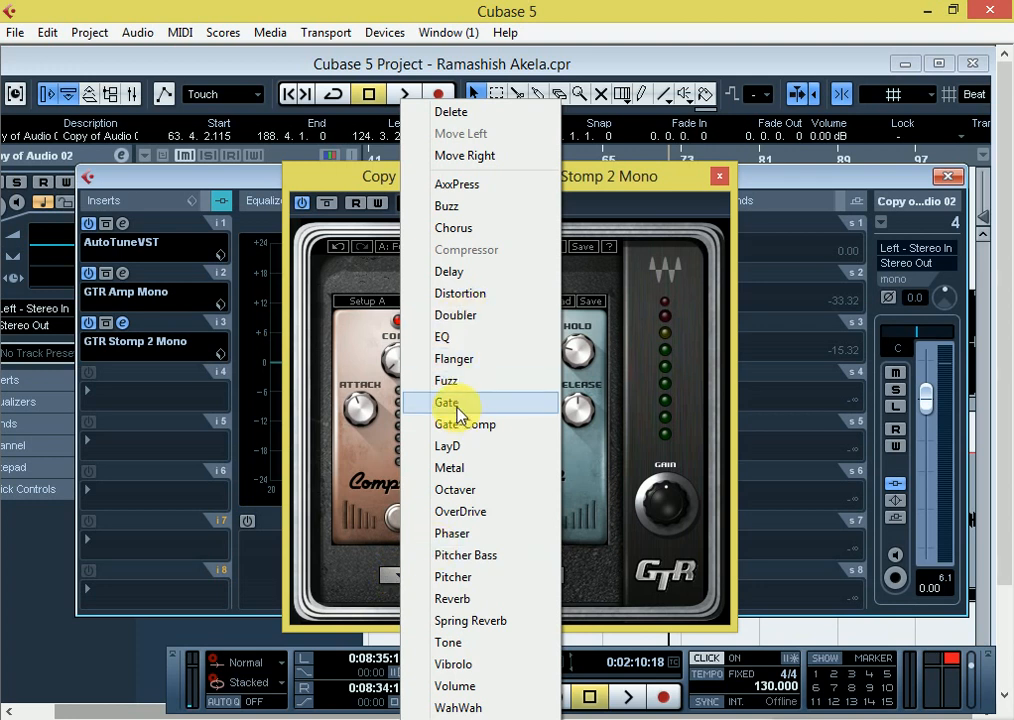
pyautogui.click(457, 410)
# Raise the GTR Stomp 2 Mono output gain to 3.0 during playback, close the plug-in, and stop playback.
pyautogui.press('space')
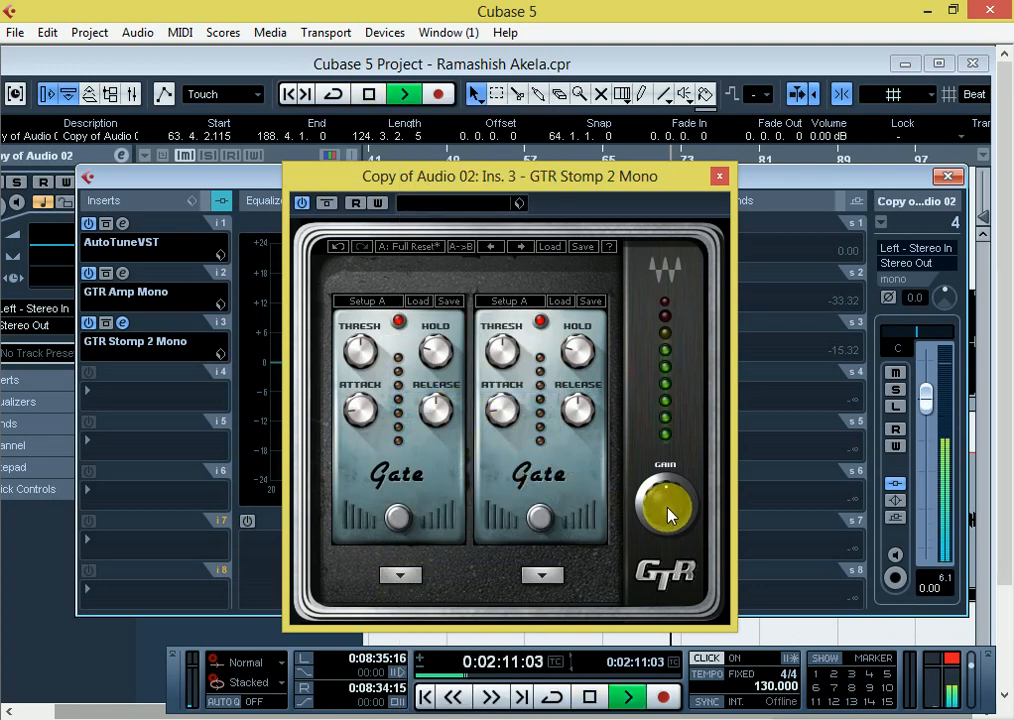
pyautogui.moveTo(669, 508); pyautogui.dragTo(669, 483)
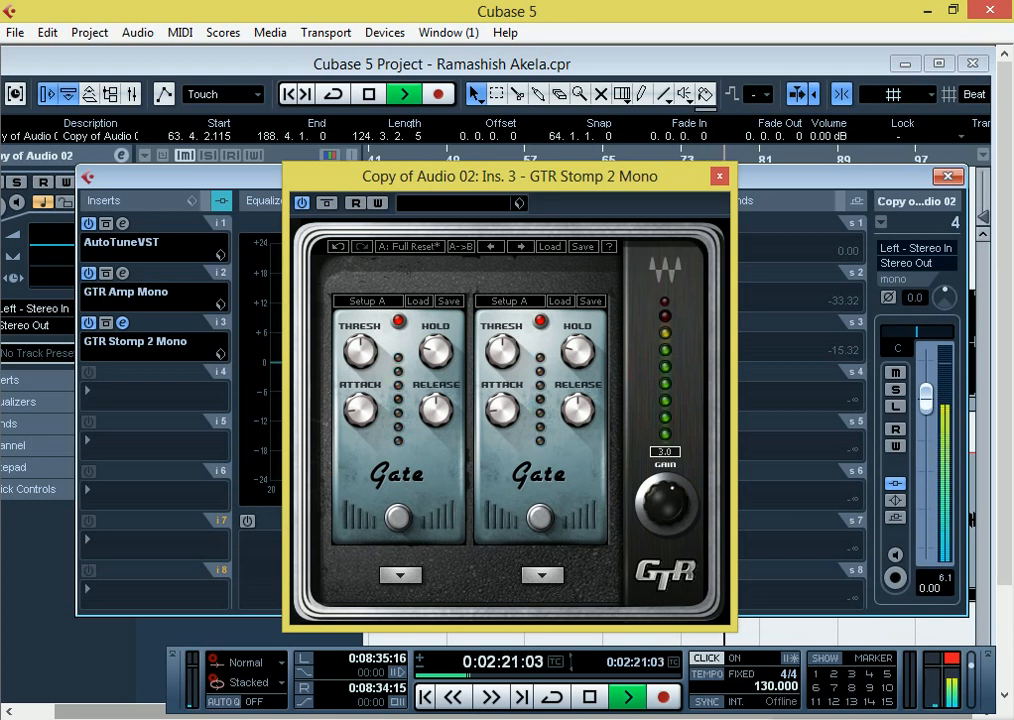
pyautogui.click(720, 178)
pyautogui.press('space')
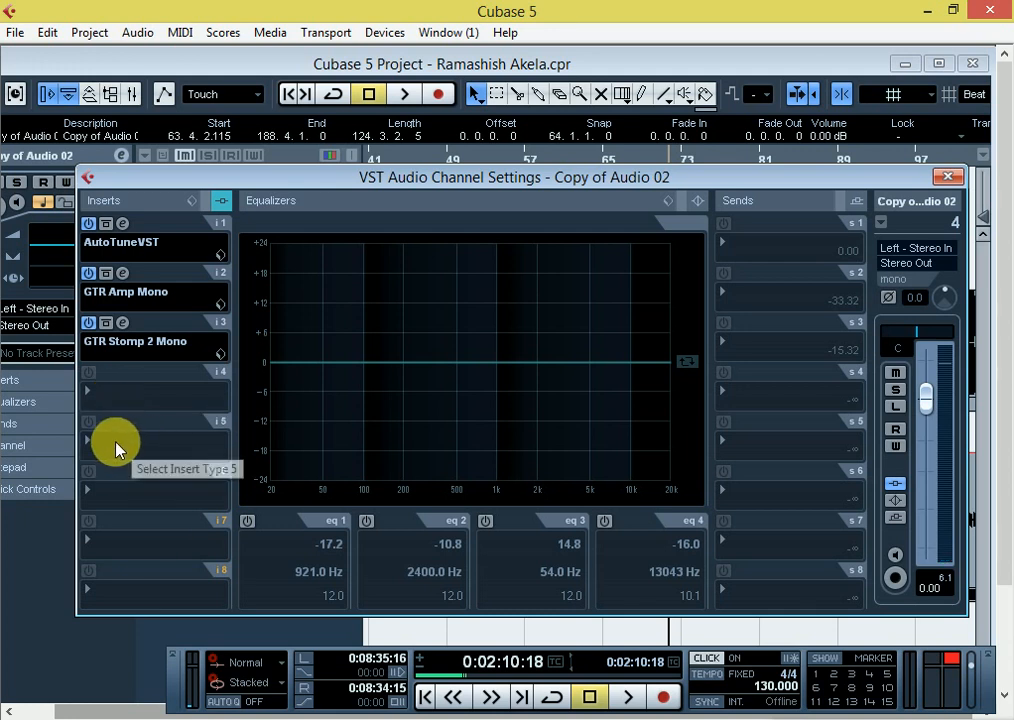
# Load the Q6 Mono equalizer plug-in into the fourth insert slot of the Copy of Audio 02 channel.
pyautogui.click(112, 390)
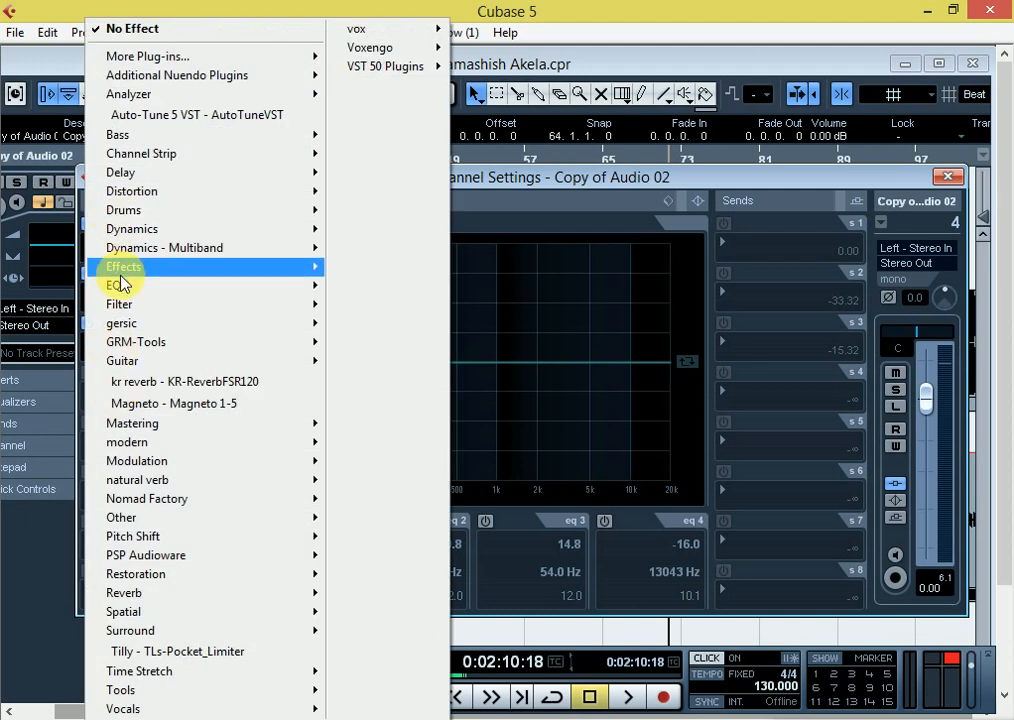
pyautogui.moveTo(118, 287)
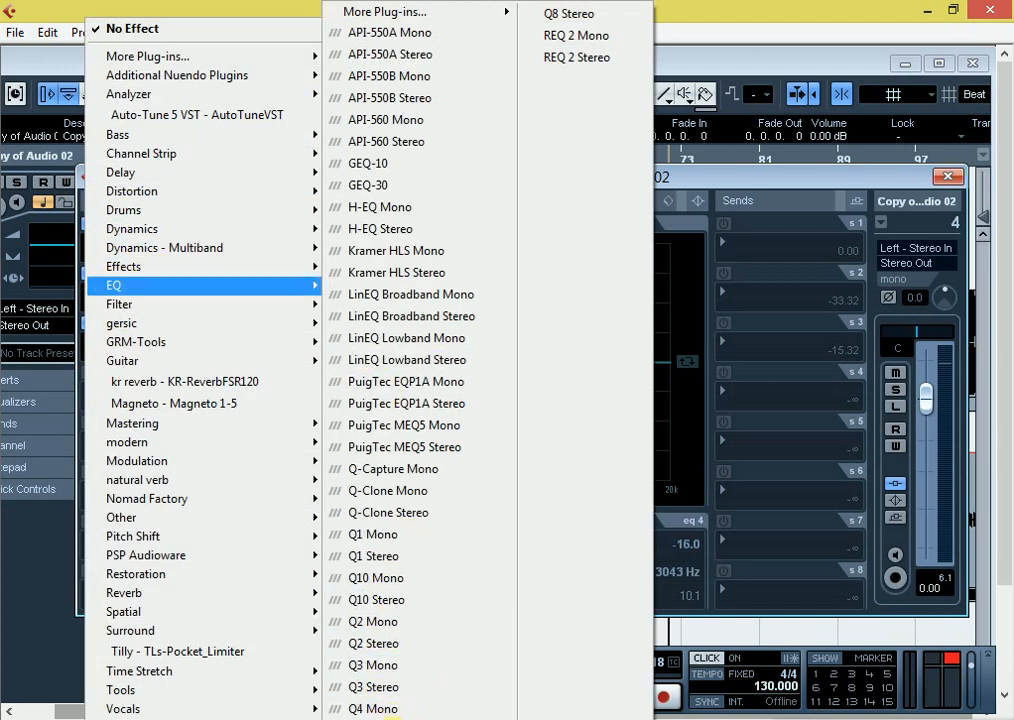
pyautogui.click(375, 712)
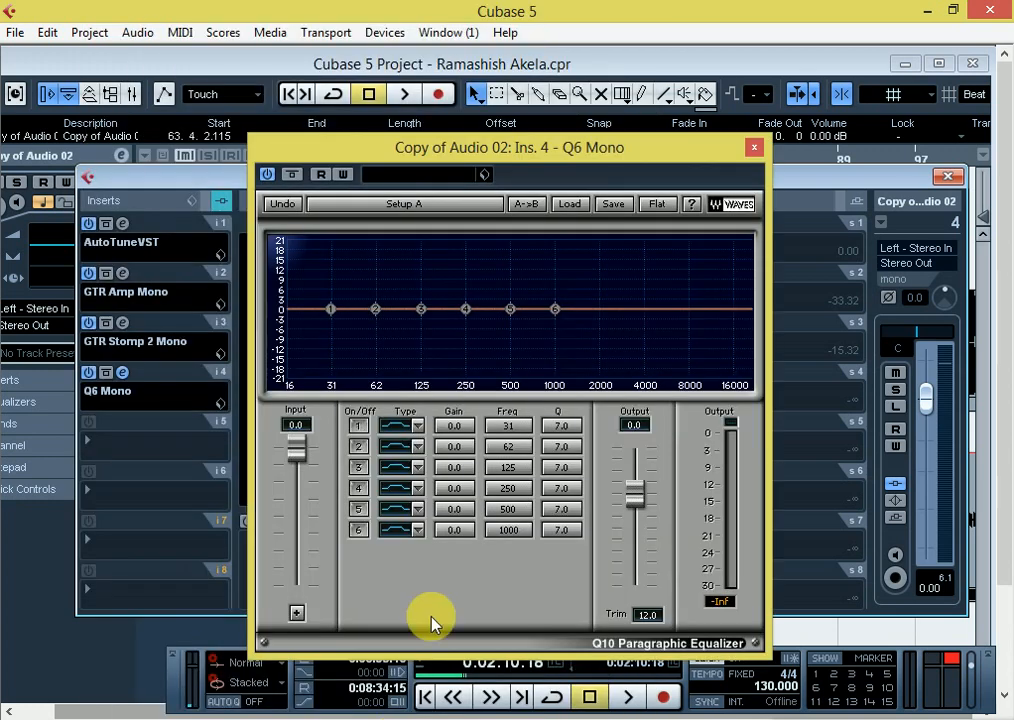
# In Q6 Mono, set band 1 to about -14.9 dB at 64 Hz and band 6 to about 13.1 dB at 10992 Hz, and start playback.
pyautogui.moveTo(333, 316); pyautogui.dragTo(377, 358)
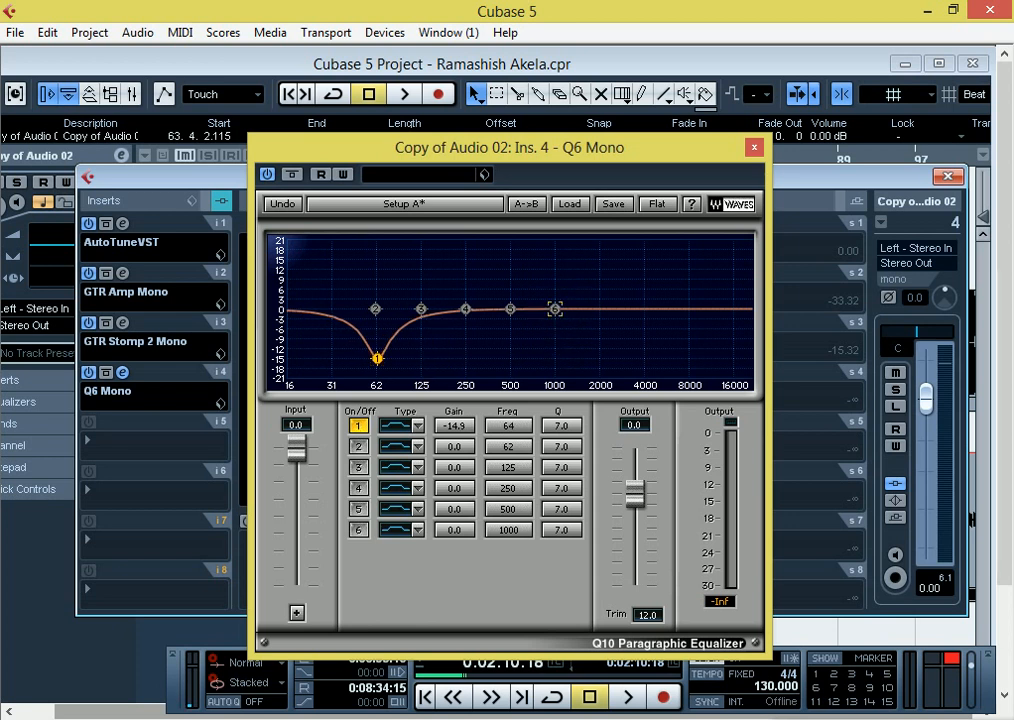
pyautogui.moveTo(554, 309); pyautogui.dragTo(709, 265)
pyautogui.press('space')
# Fine-tune Q6 Mono band 1 to about -17.2 dB at 61 Hz and band 6 to 12.3 dB at 9045 Hz, and close the plug-in.
pyautogui.click(376, 363)
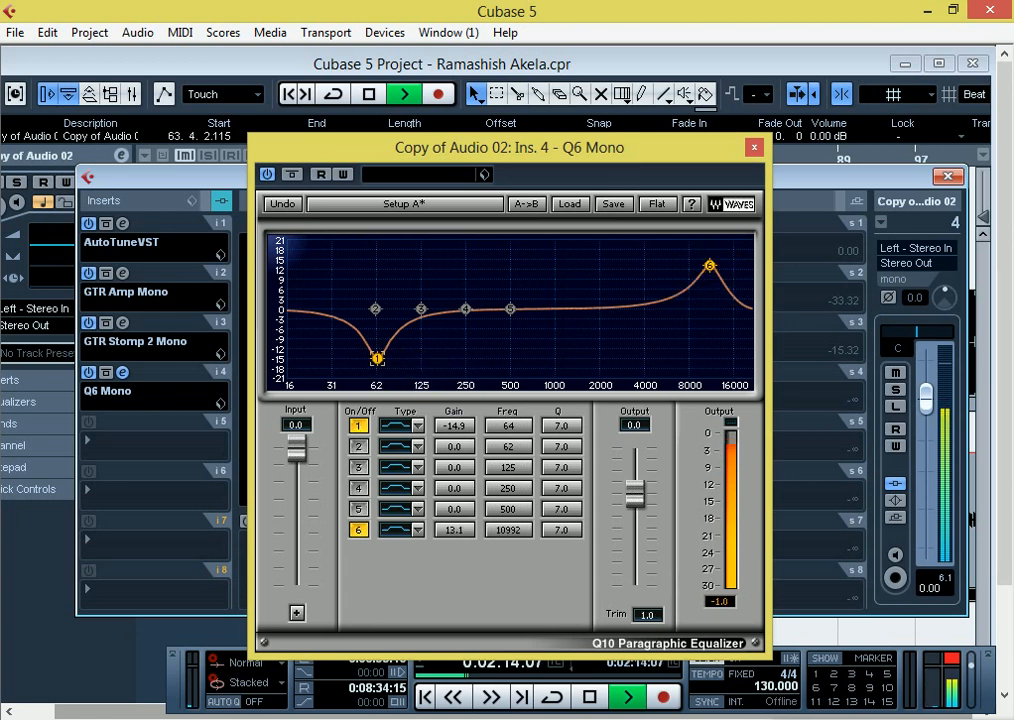
pyautogui.moveTo(376, 363)
pyautogui.mouseDown()
pyautogui.moveTo(471, 367)
pyautogui.moveTo(334, 367)
pyautogui.moveTo(414, 364)
pyautogui.moveTo(374, 366)
pyautogui.mouseUp()
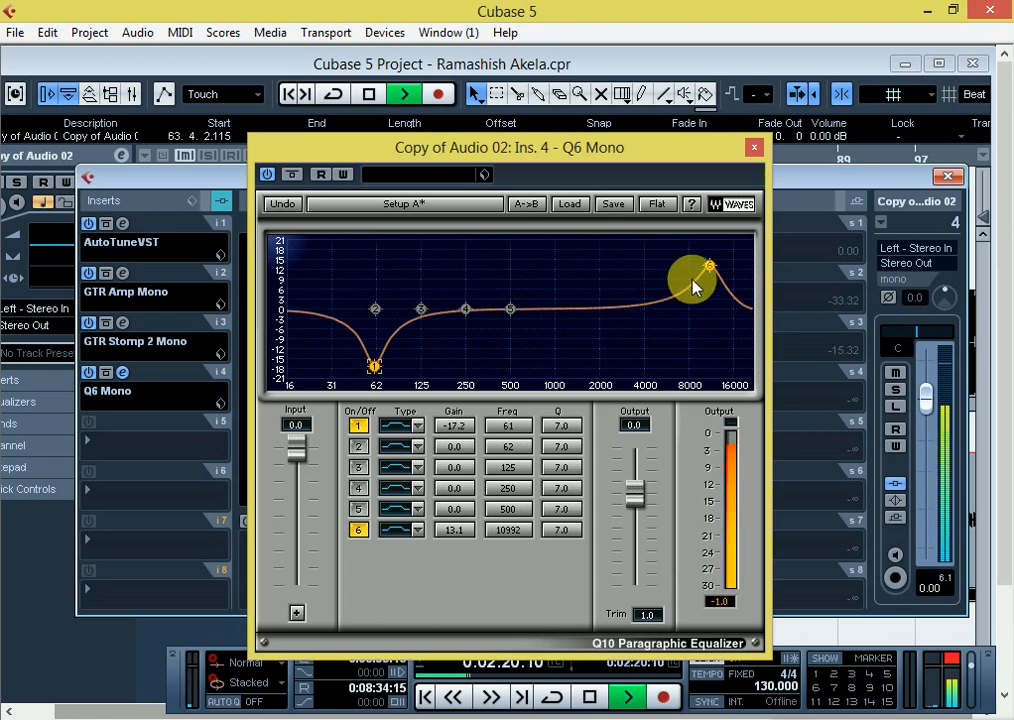
pyautogui.moveTo(707, 267)
pyautogui.mouseDown()
pyautogui.moveTo(679, 265)
pyautogui.moveTo(724, 266)
pyautogui.moveTo(698, 268)
pyautogui.mouseUp()
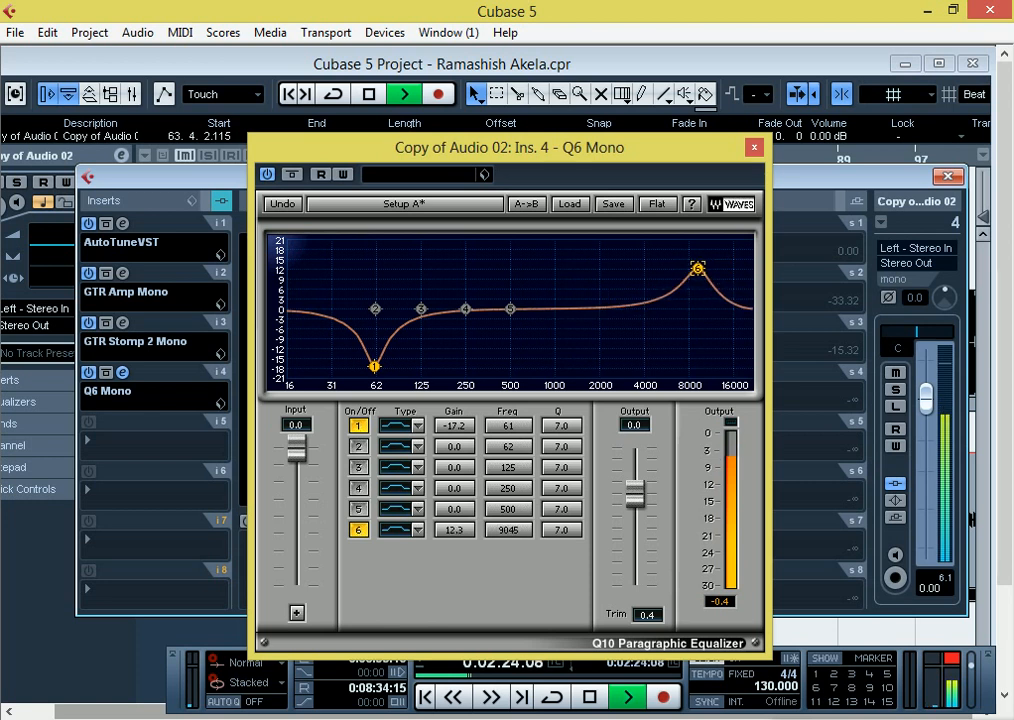
pyautogui.click(754, 151)
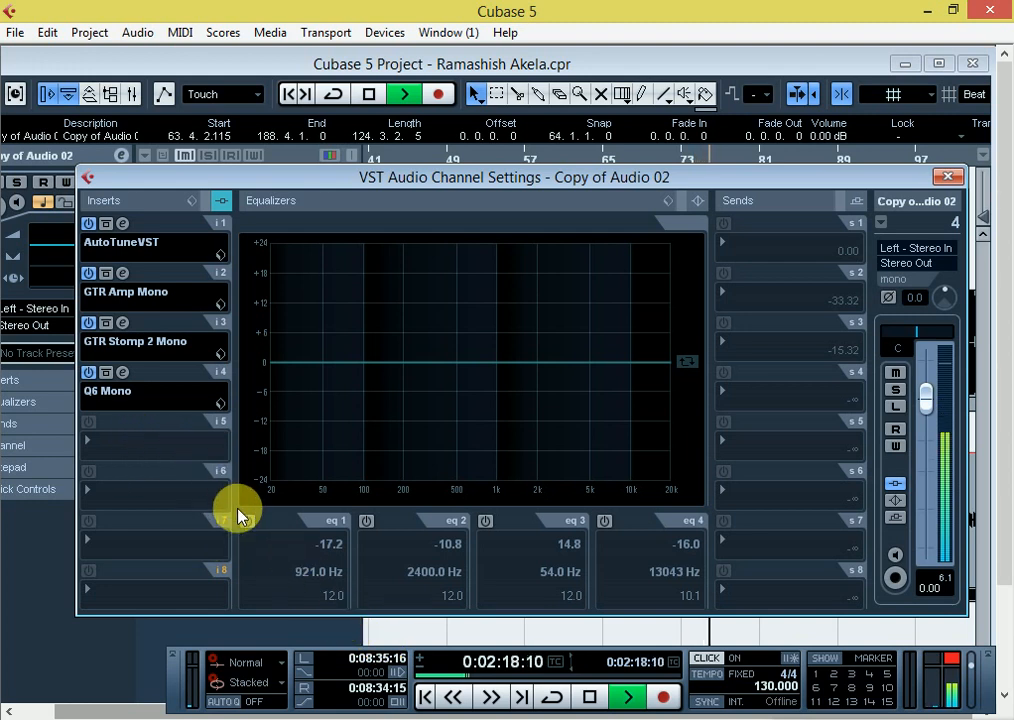
pyautogui.press('space')
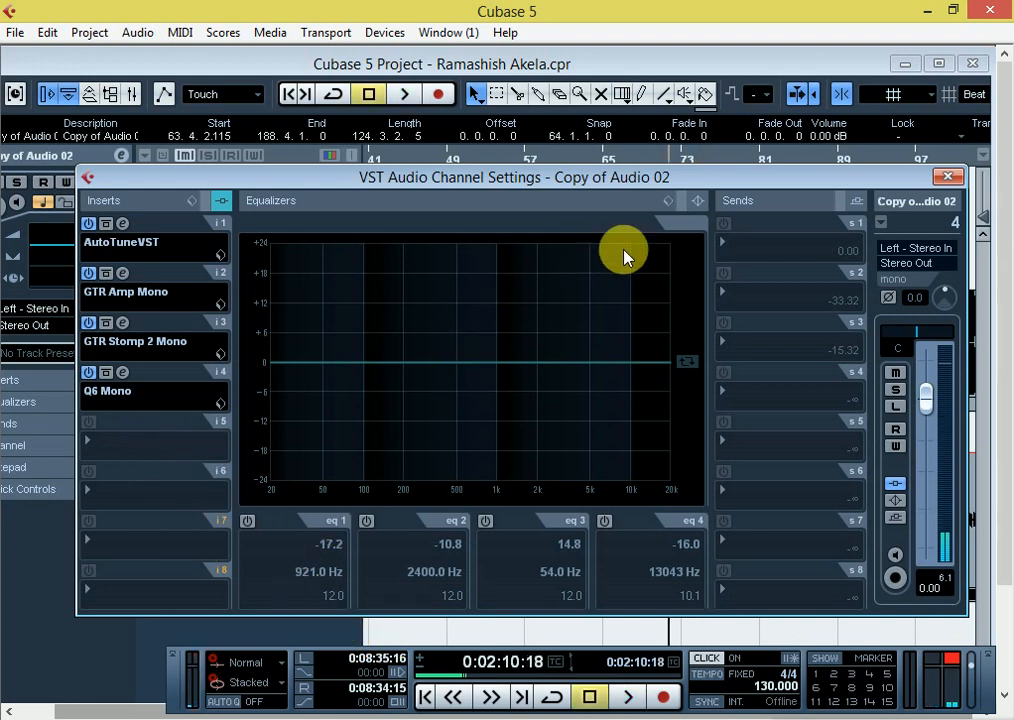
# Enable all four bands of the channel equalizer on Copy of Audio 02.
pyautogui.click(247, 521)
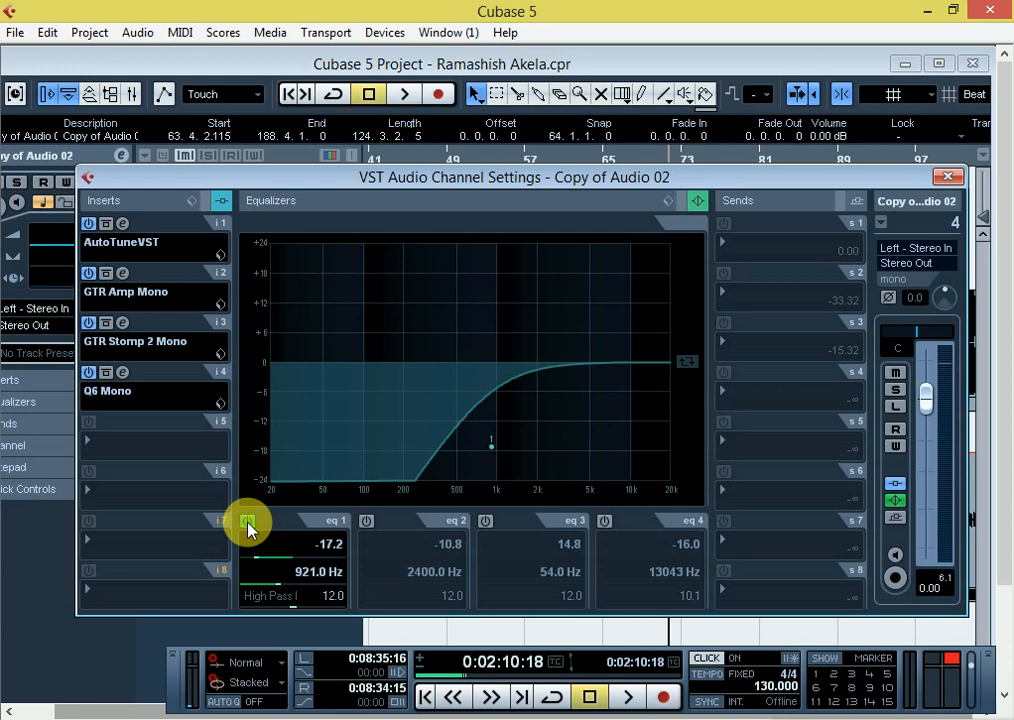
pyautogui.click(366, 521)
pyautogui.click(487, 523)
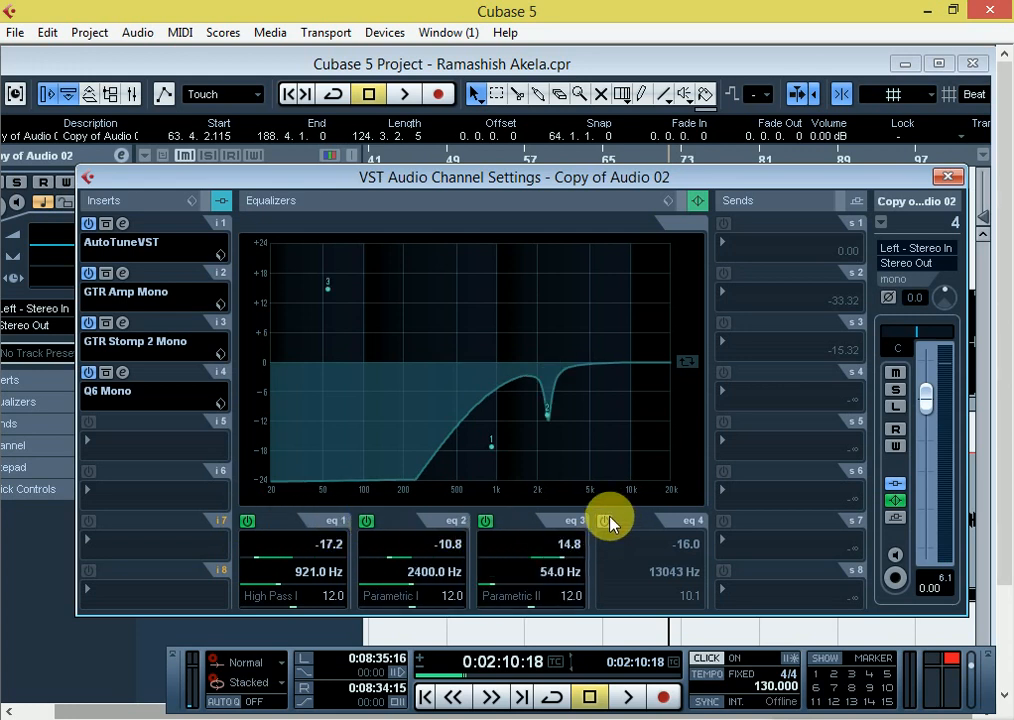
pyautogui.click(605, 521)
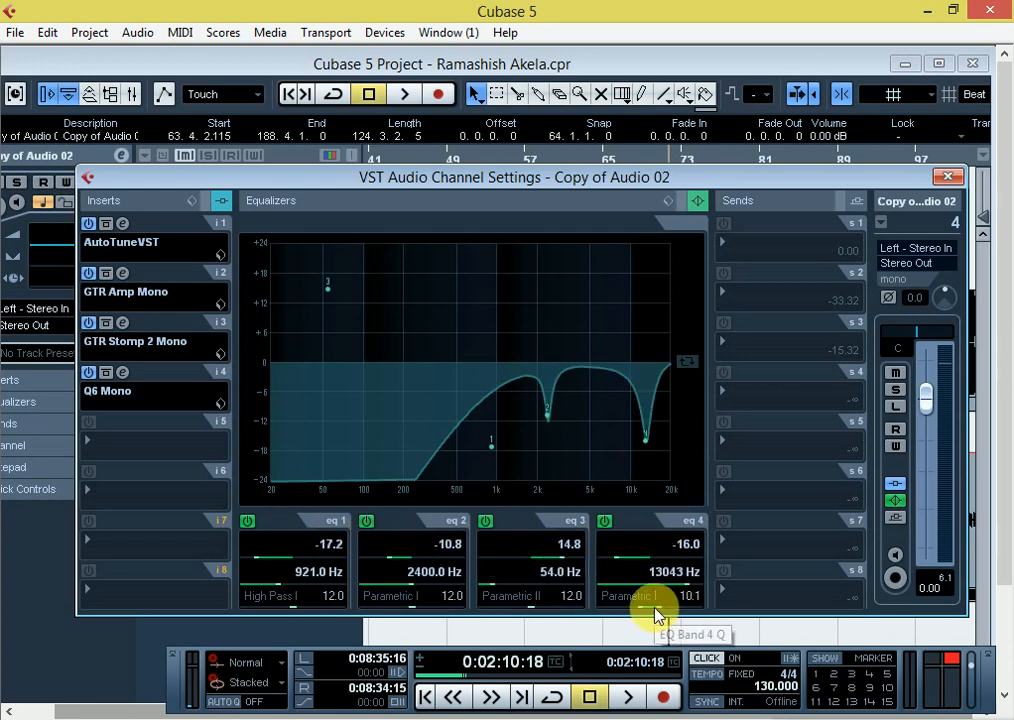
# Apply the equalizer settings from the Choir mixed track preset, start playback, and close the channel settings.
pyautogui.click(668, 201)
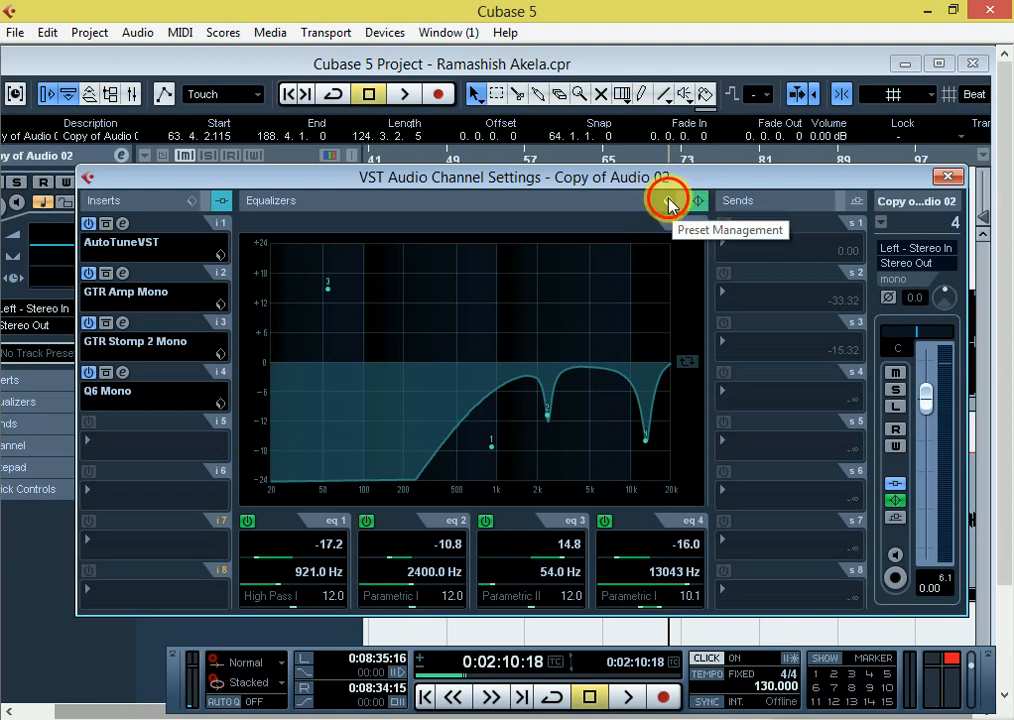
pyautogui.click(760, 306)
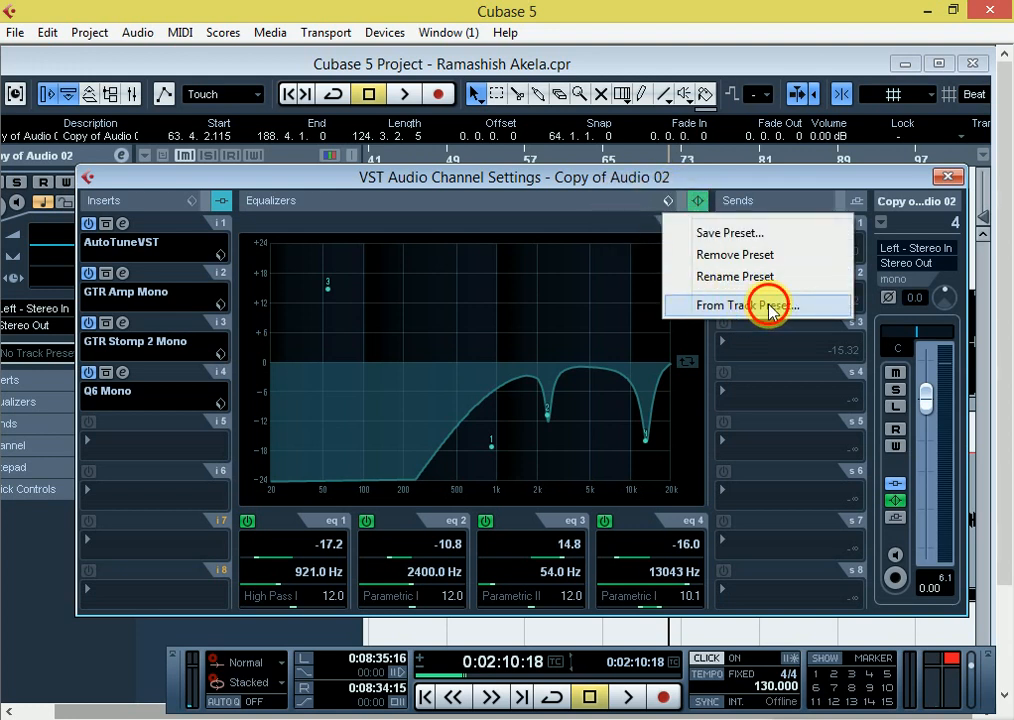
pyautogui.click(414, 450)
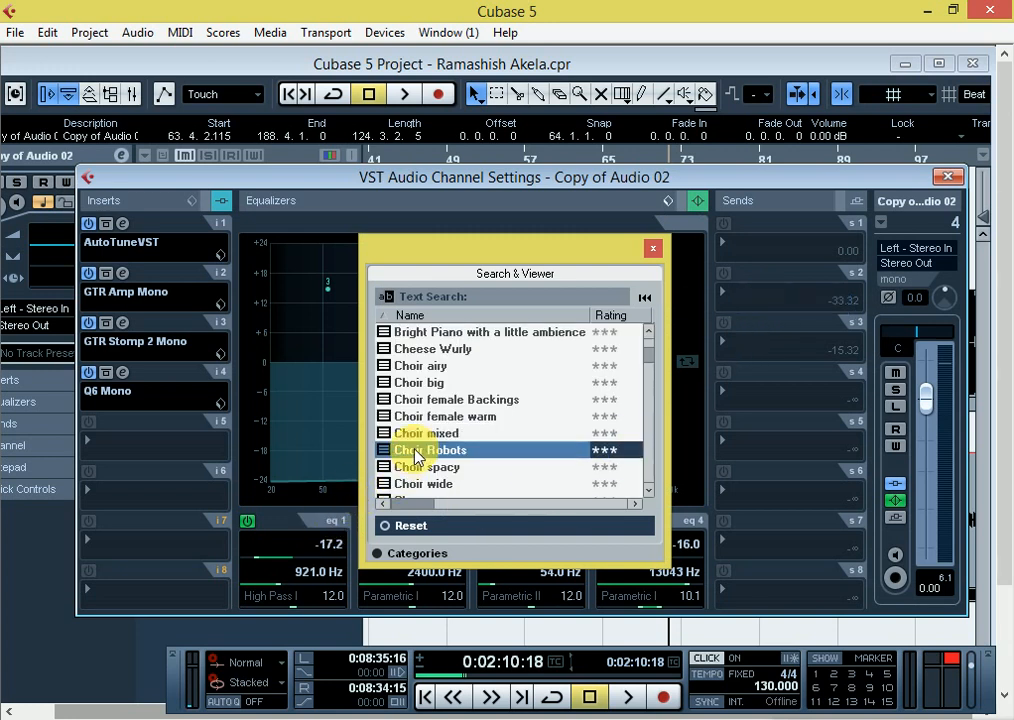
pyautogui.click(412, 433)
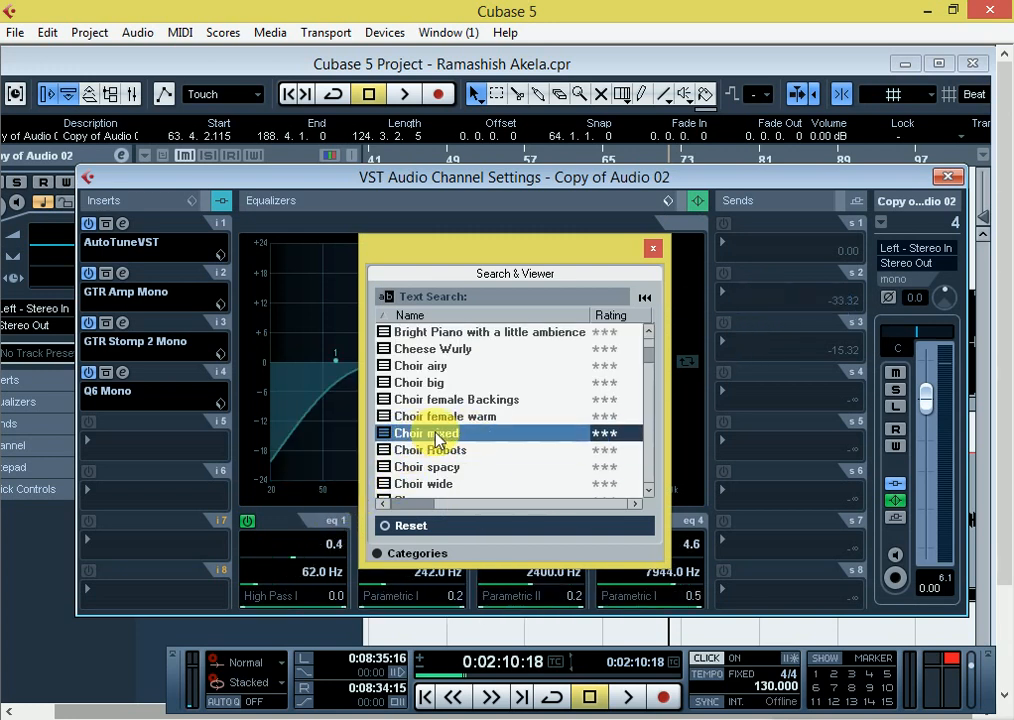
pyautogui.click(652, 252)
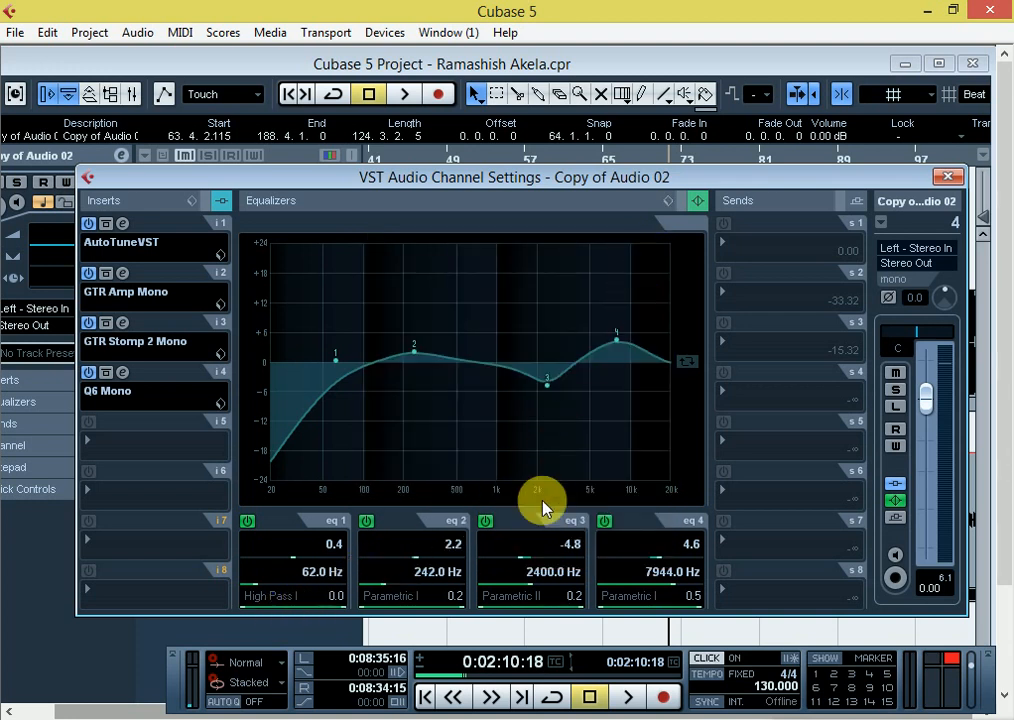
pyautogui.press('space')
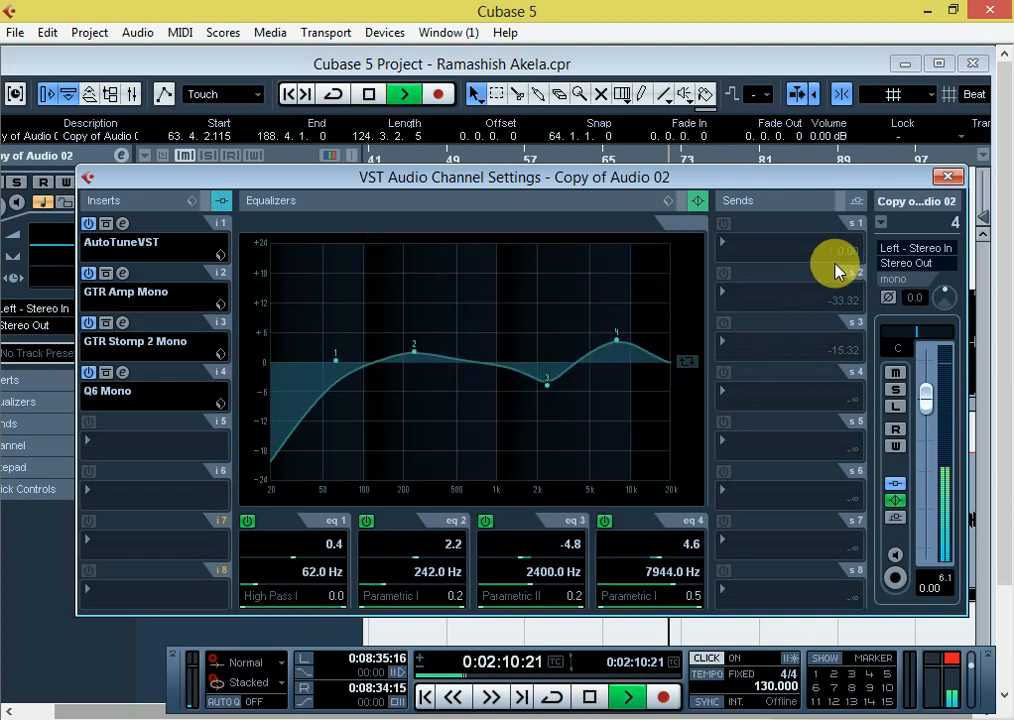
pyautogui.click(949, 179)
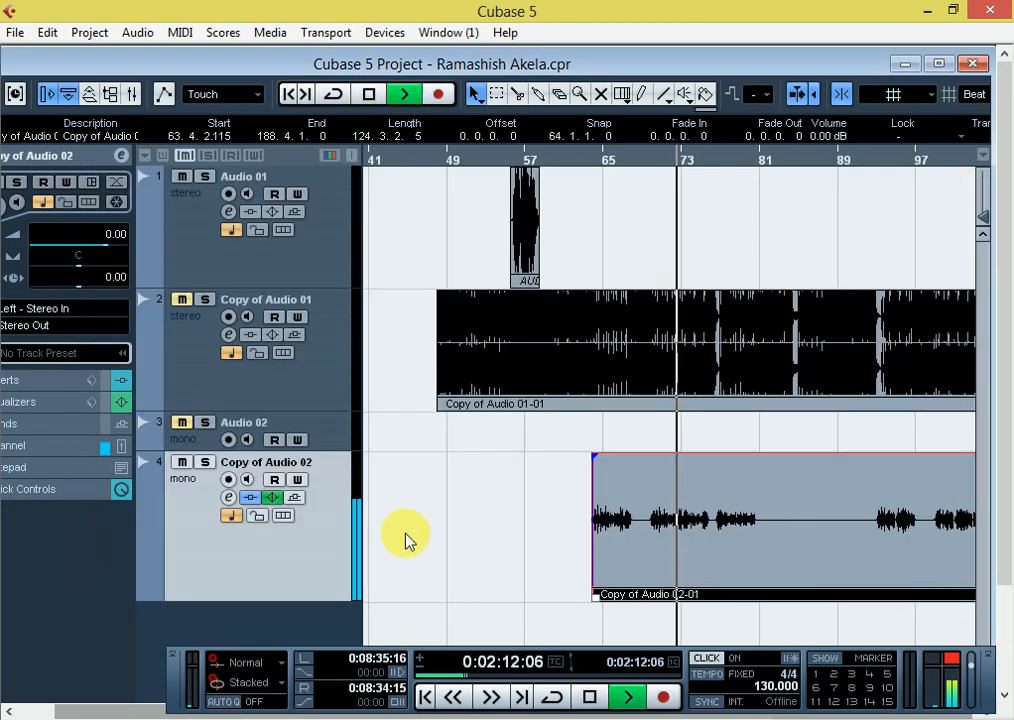
# Add a stereo FX channel track with the H-Delay Mono effect to the project.
pyautogui.rightClick(250, 630)
pyautogui.click(306, 370)
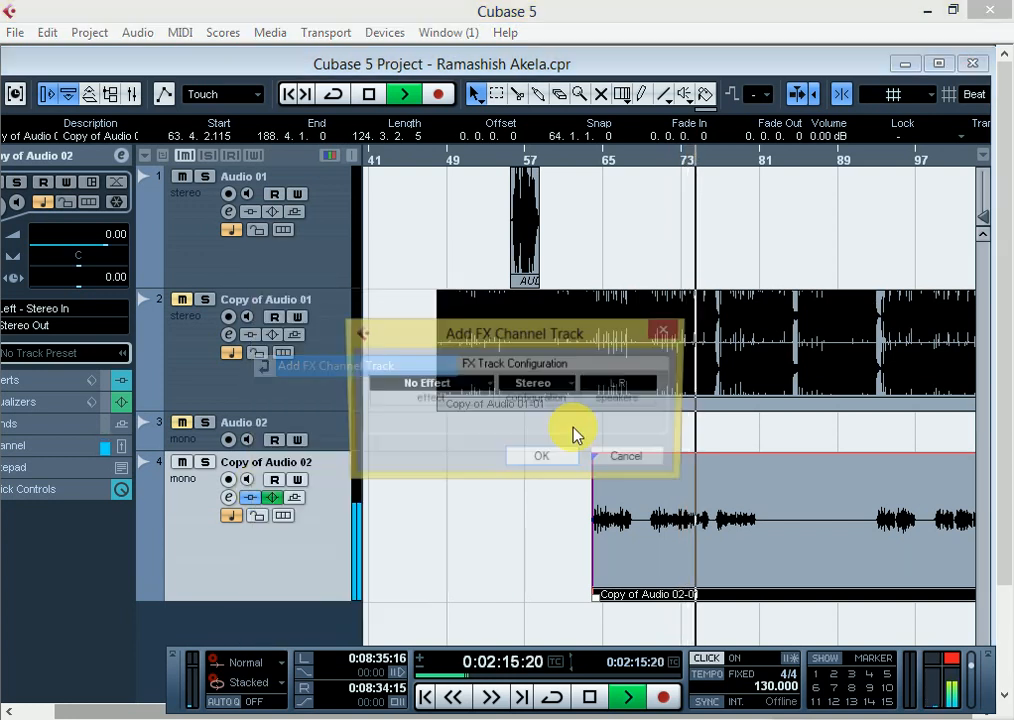
pyautogui.press('space')
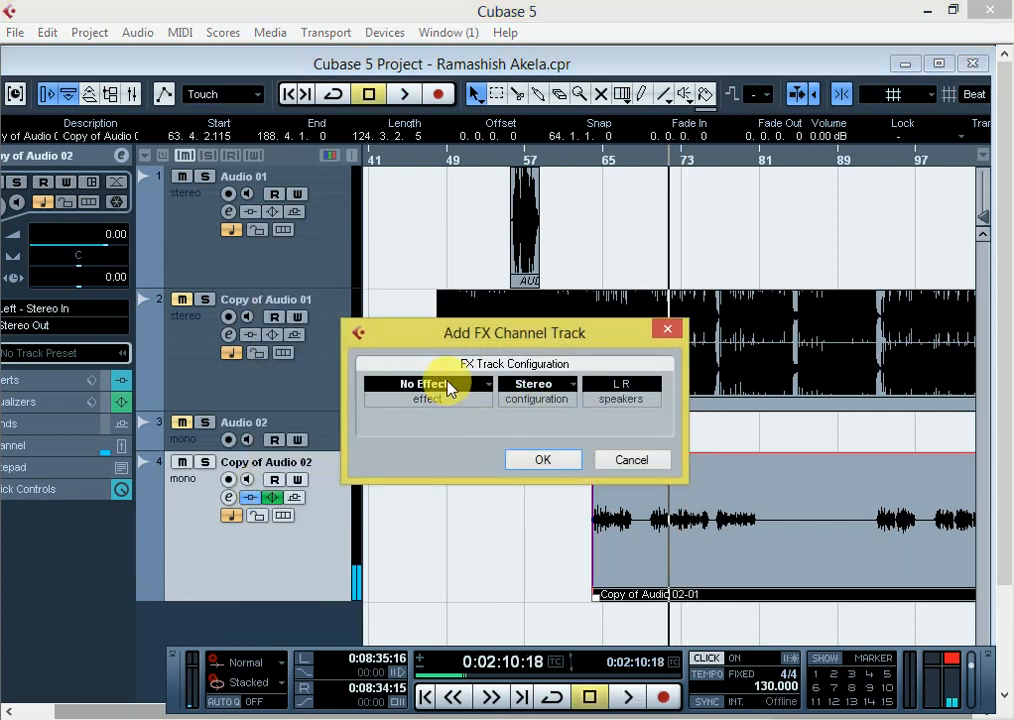
pyautogui.click(449, 388)
pyautogui.moveTo(408, 180)
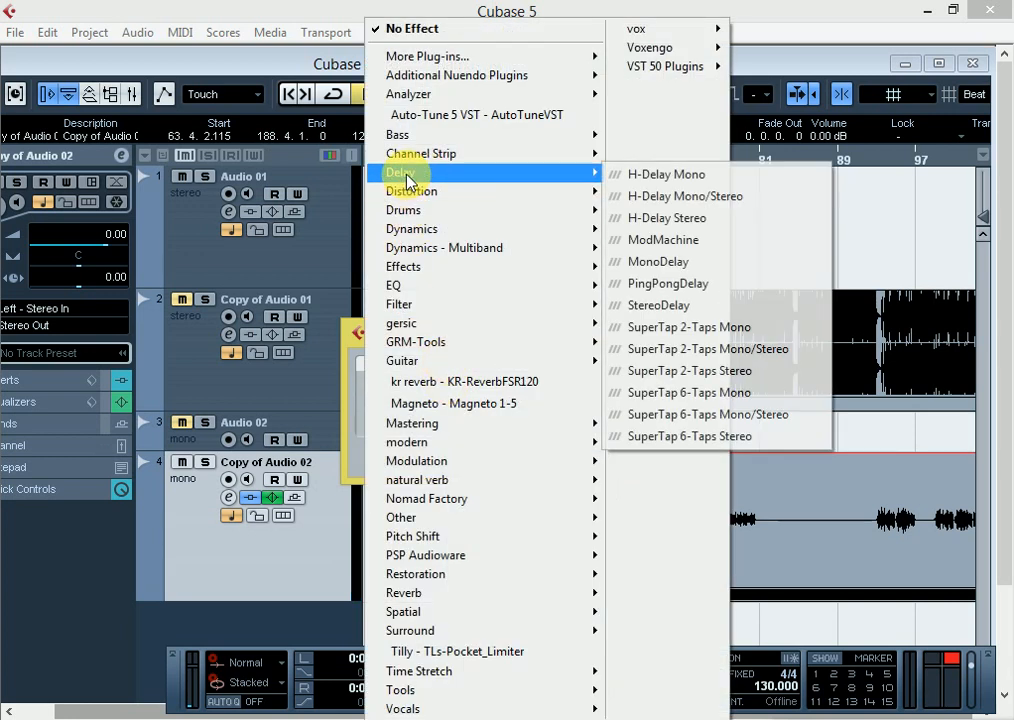
pyautogui.click(693, 182)
pyautogui.click(555, 459)
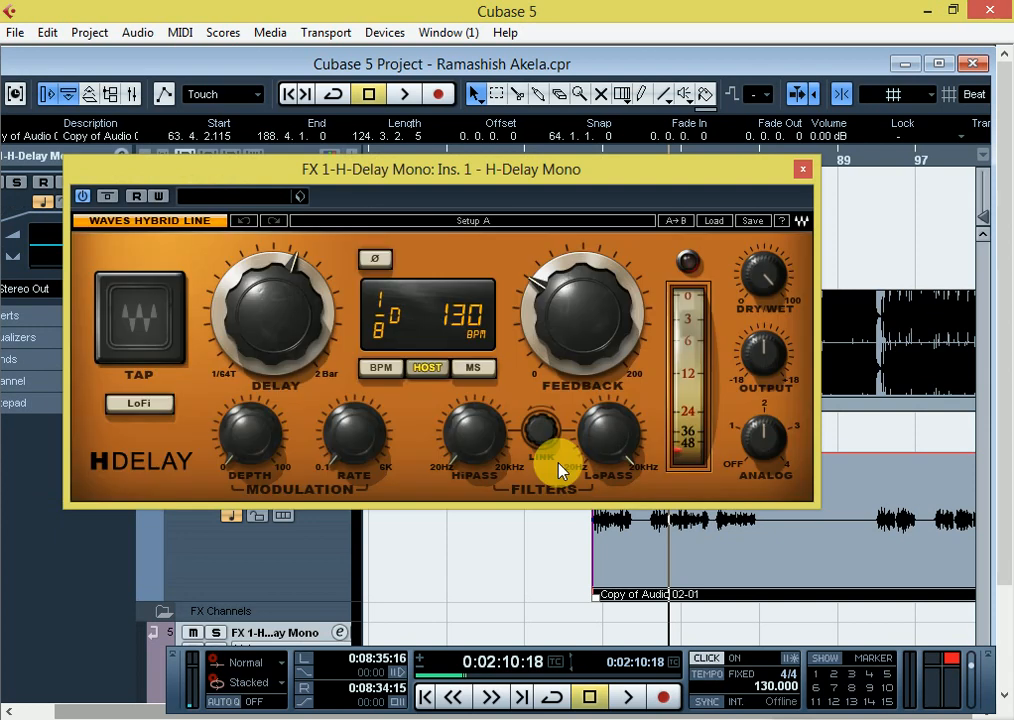
# Set the H-Delay delay time to 1/4 and its dry/wet mix to 60 during playback, and stop playback.
pyautogui.press('space')
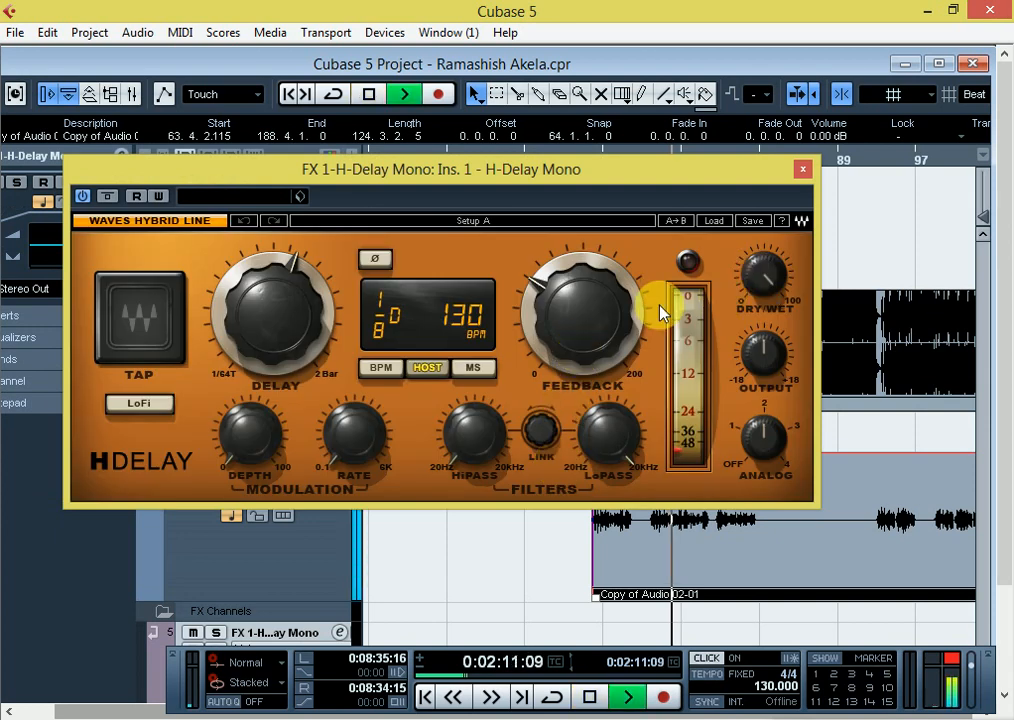
pyautogui.moveTo(295, 331); pyautogui.dragTo(295, 296)
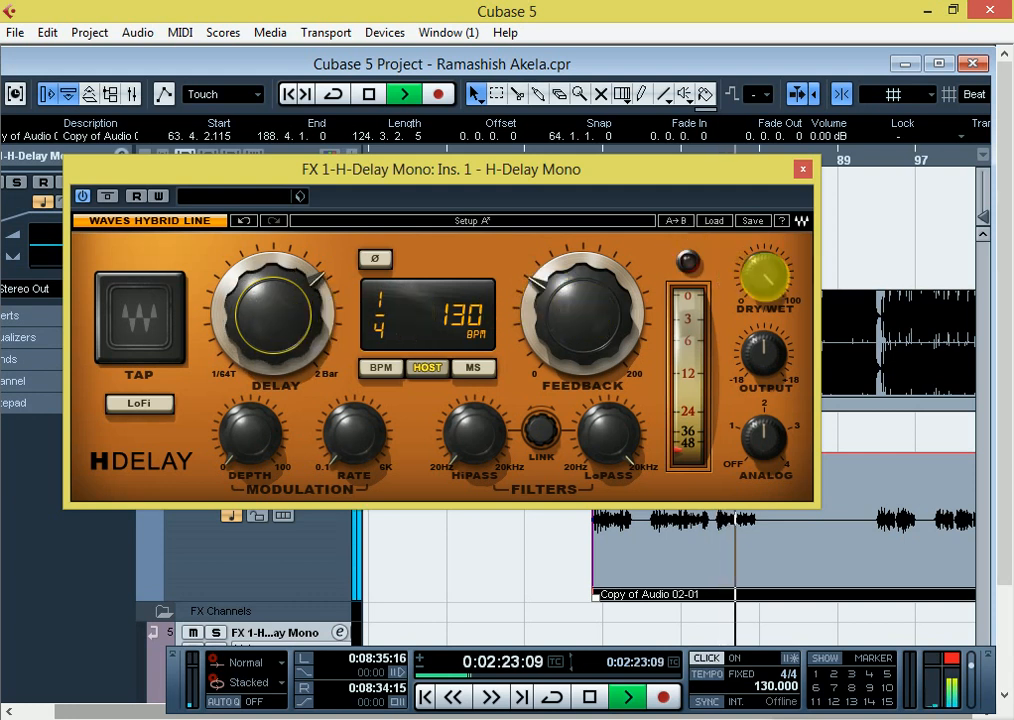
pyautogui.moveTo(771, 282); pyautogui.dragTo(771, 292)
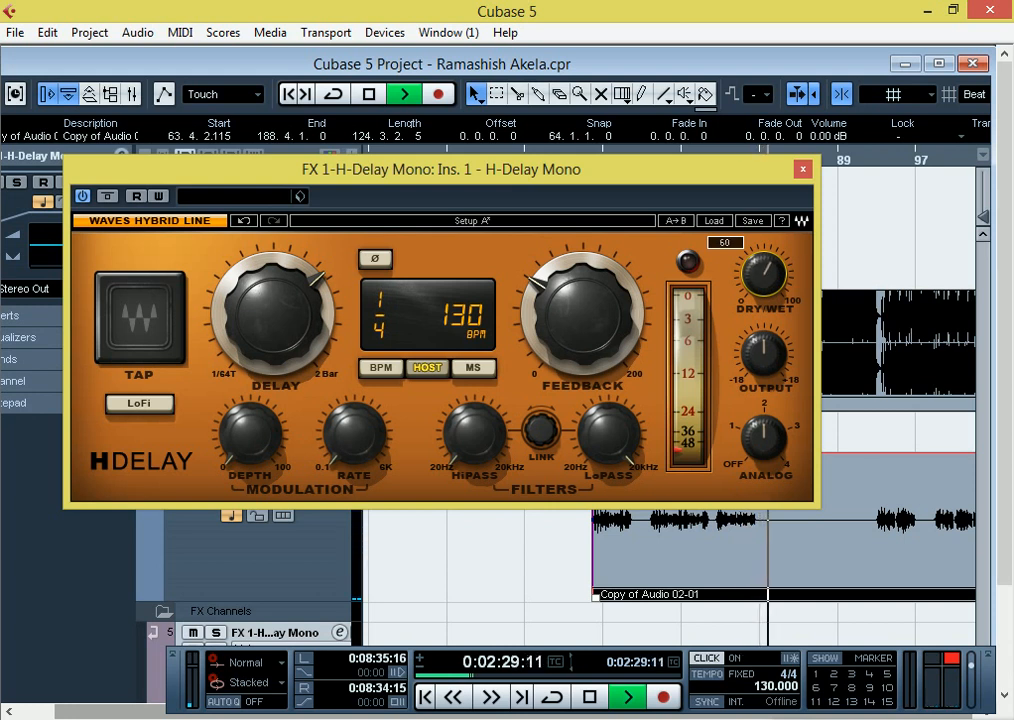
pyautogui.press('space')
# Check the H-Delay feedback setting during playback, close the plug-in, and stop playback.
pyautogui.click(580, 327)
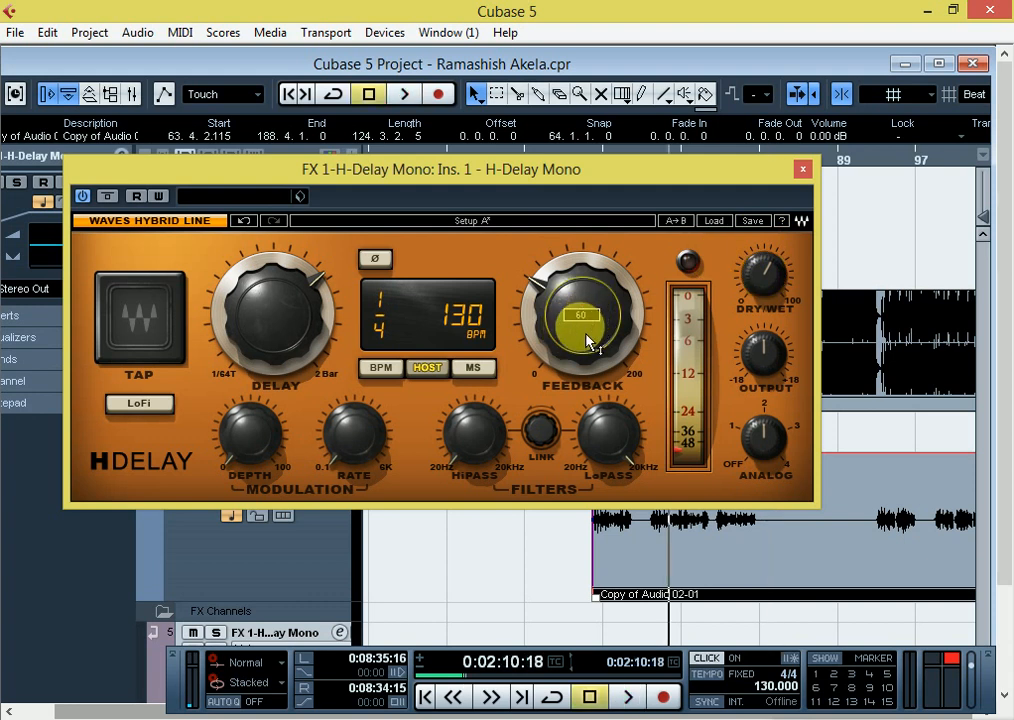
pyautogui.press('space')
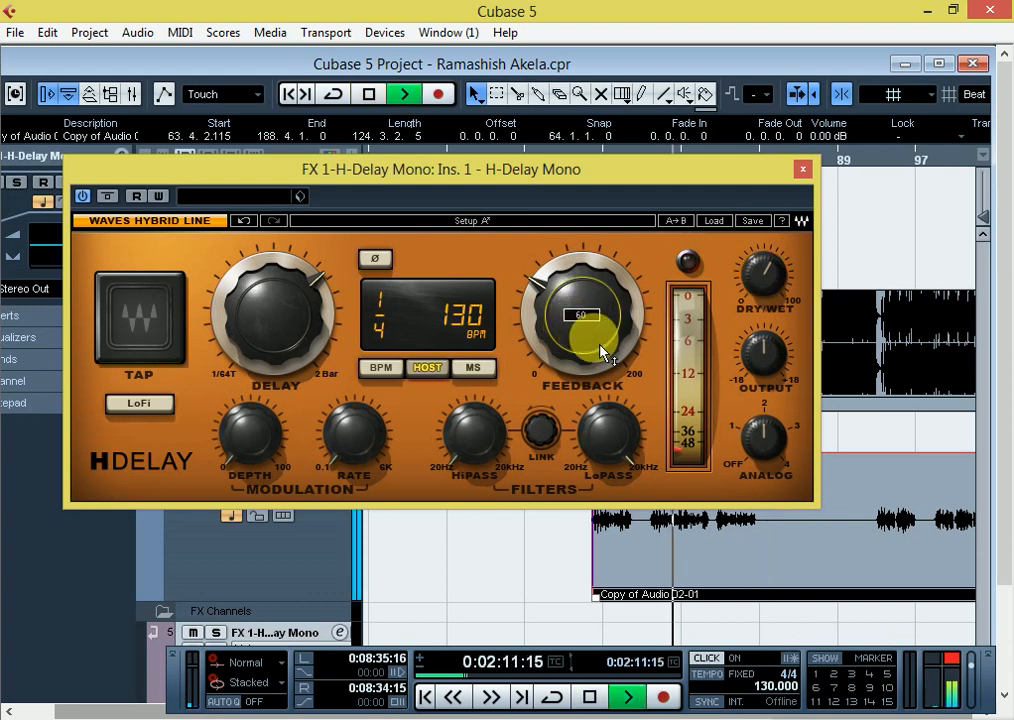
pyautogui.click(805, 172)
pyautogui.press('space')
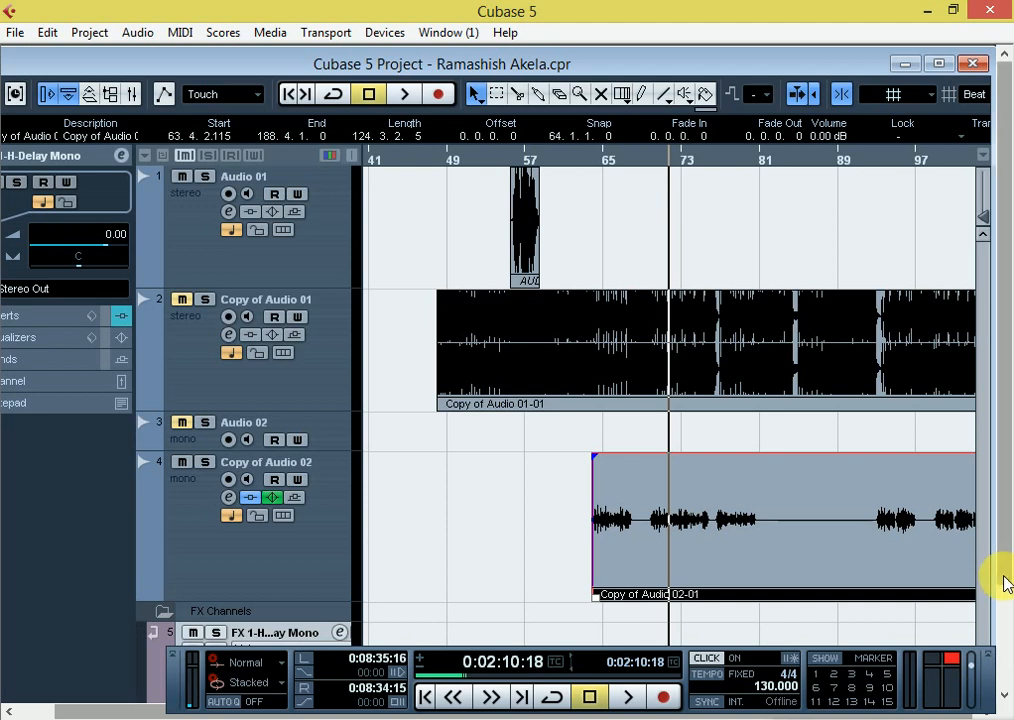
# Add a stereo FX channel track with the RVerb Stereo effect, and close its plug-in window after starting playback.
pyautogui.moveTo(1004, 576); pyautogui.dragTo(1002, 682)
pyautogui.rightClick(302, 622)
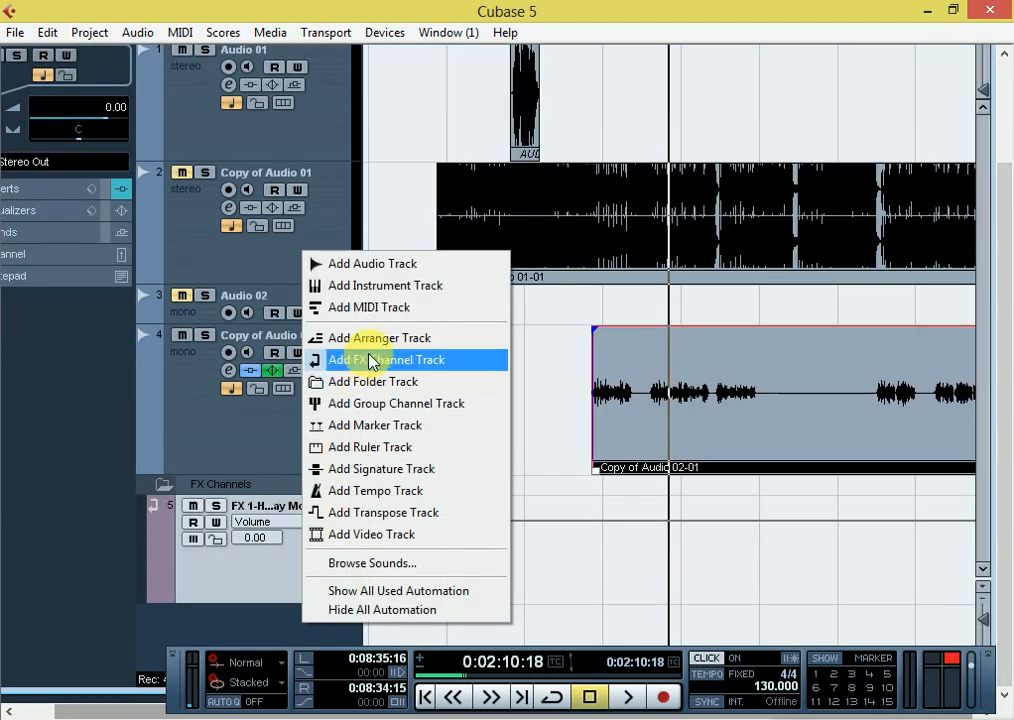
pyautogui.click(373, 358)
pyautogui.click(445, 385)
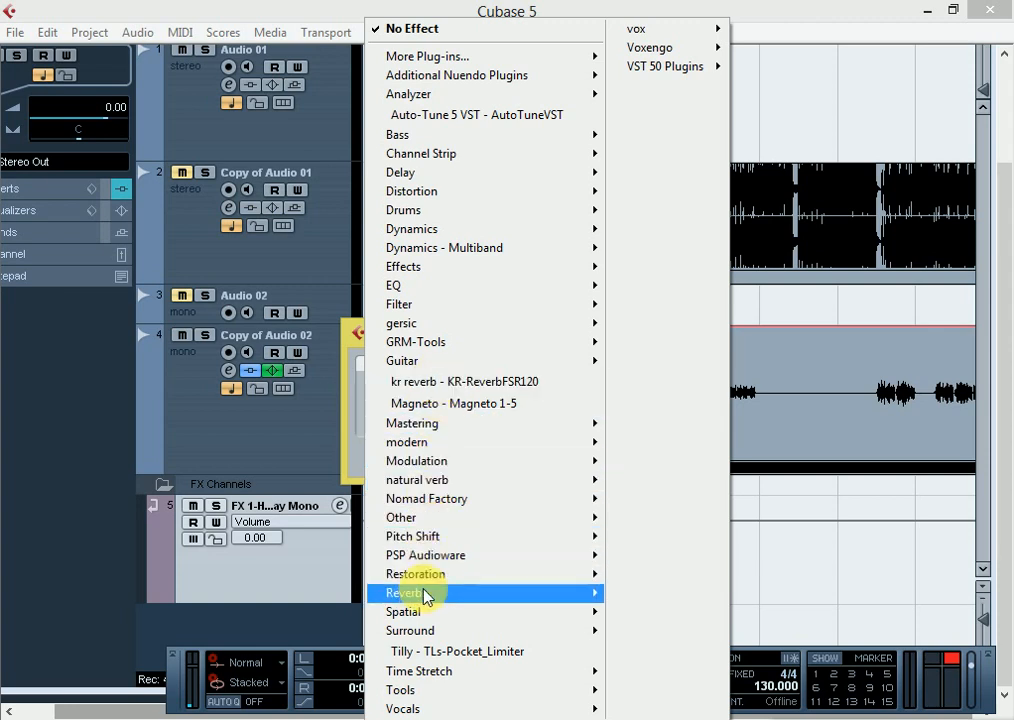
pyautogui.moveTo(396, 594)
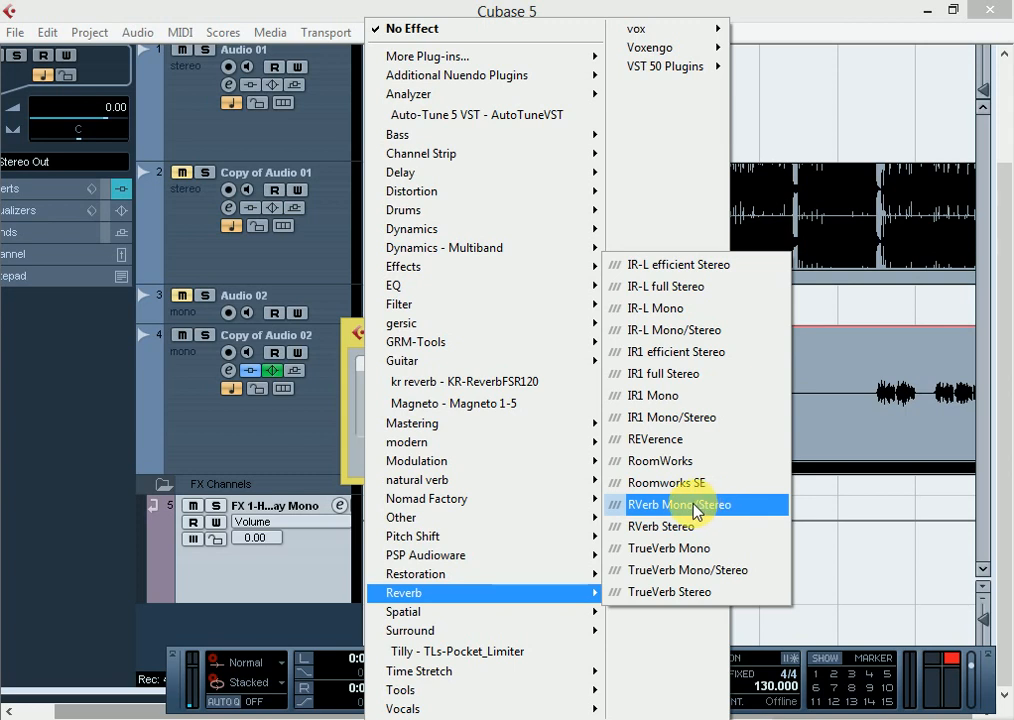
pyautogui.click(676, 530)
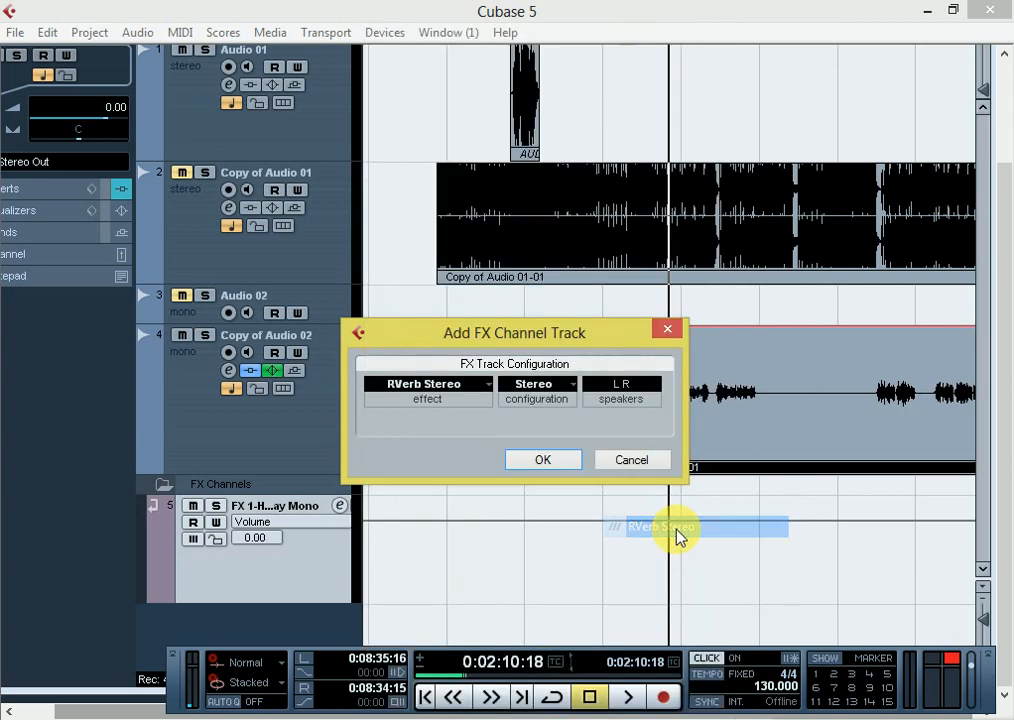
pyautogui.click(543, 459)
pyautogui.press('space')
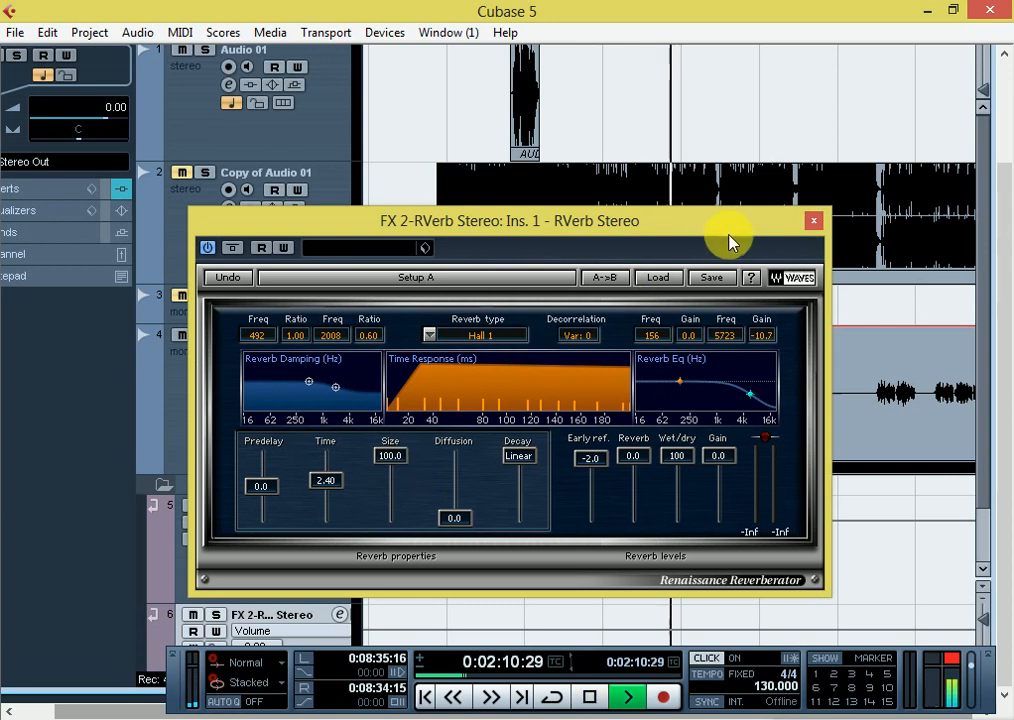
pyautogui.click(813, 221)
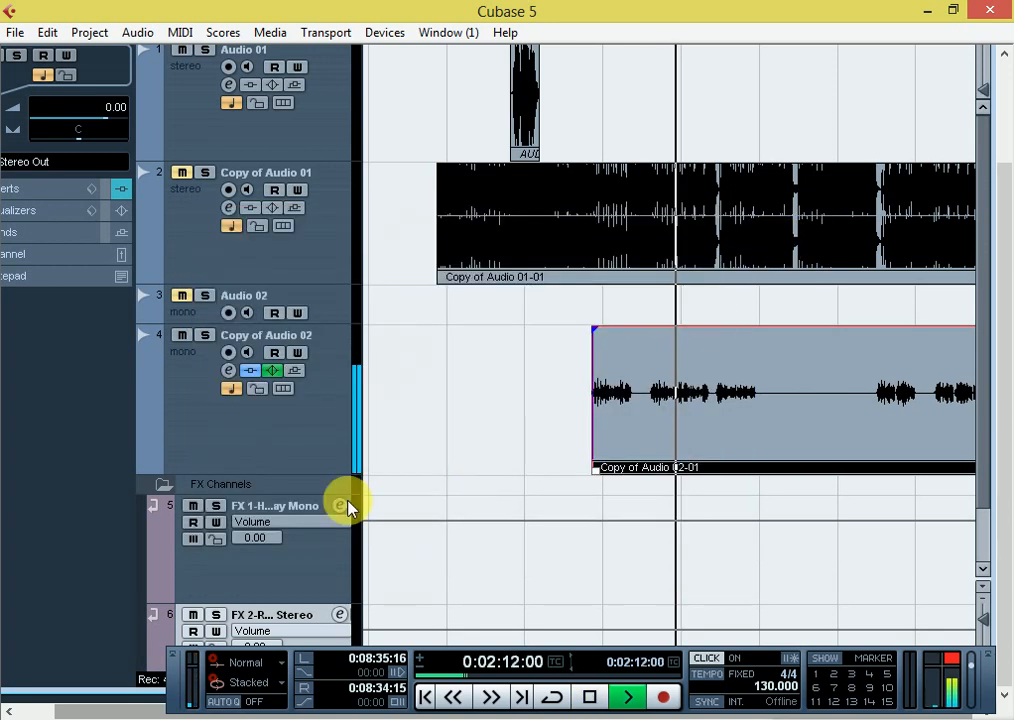
# Route the first send of Copy of Audio 02 to FX 1-H-Delay Mono, enable it, and set its level to -8.32.
pyautogui.click(232, 372)
pyautogui.click(760, 242)
pyautogui.click(770, 290)
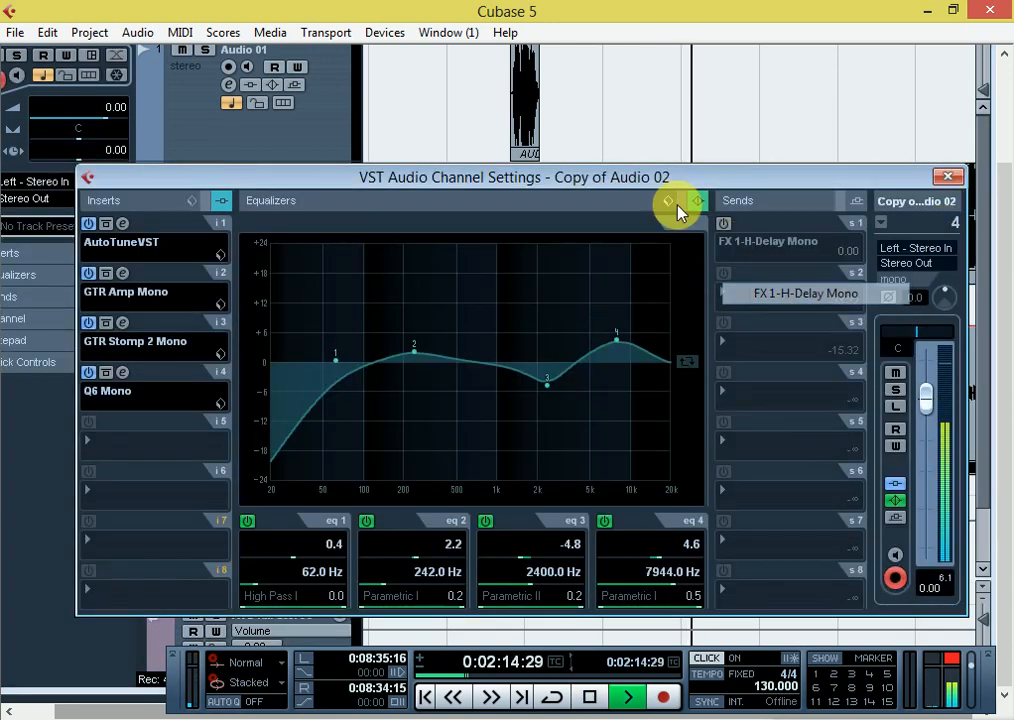
pyautogui.click(724, 223)
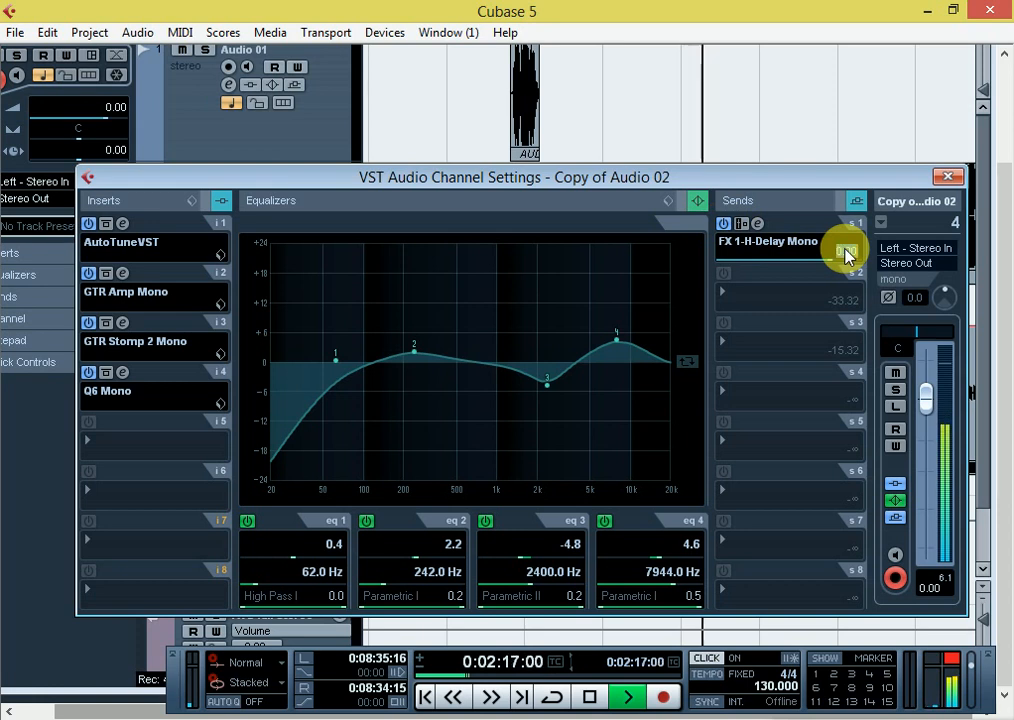
pyautogui.write('-8.32')
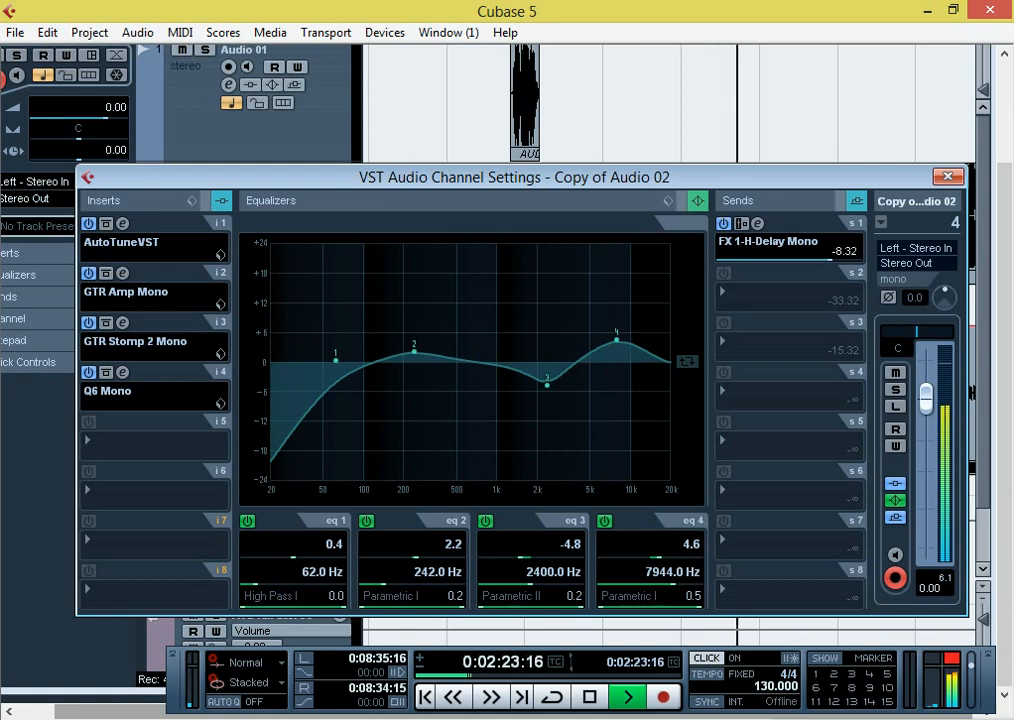
# Enable a second send to FX 2-RVerb Stereo at a level of -15.32, and close the channel settings.
pyautogui.click(790, 292)
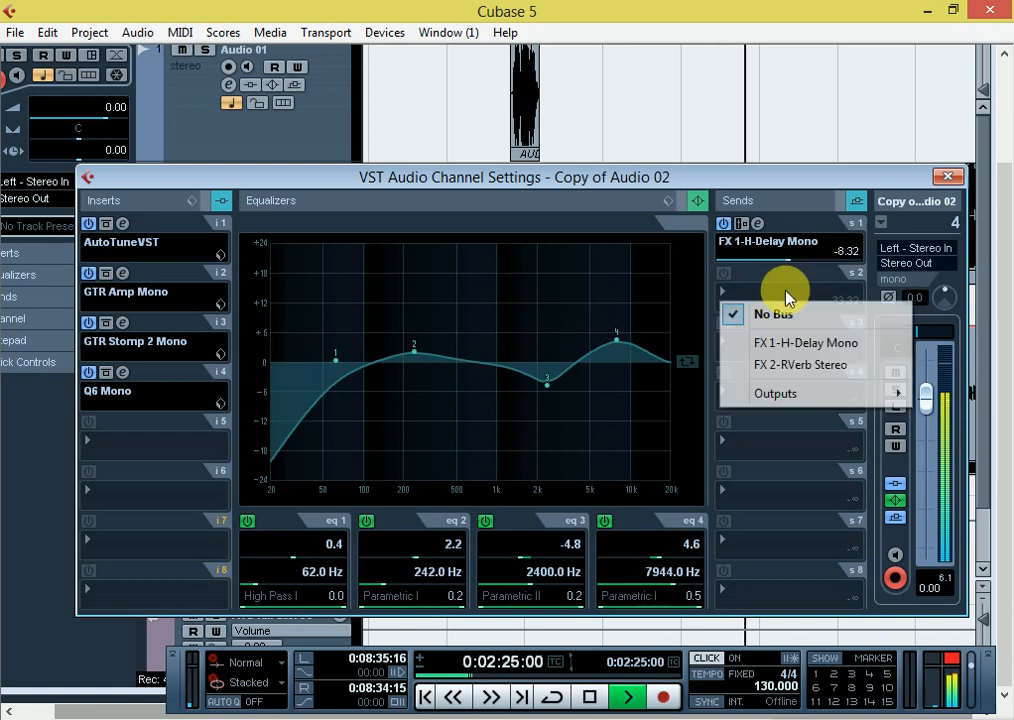
pyautogui.click(805, 365)
pyautogui.click(724, 272)
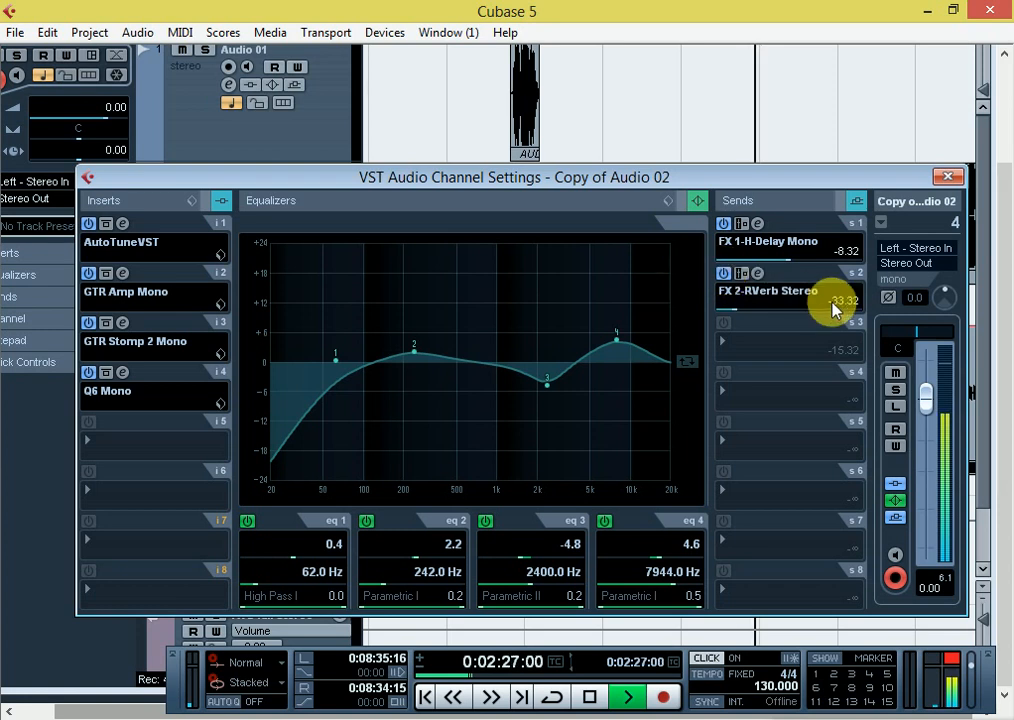
pyautogui.doubleClick(853, 302)
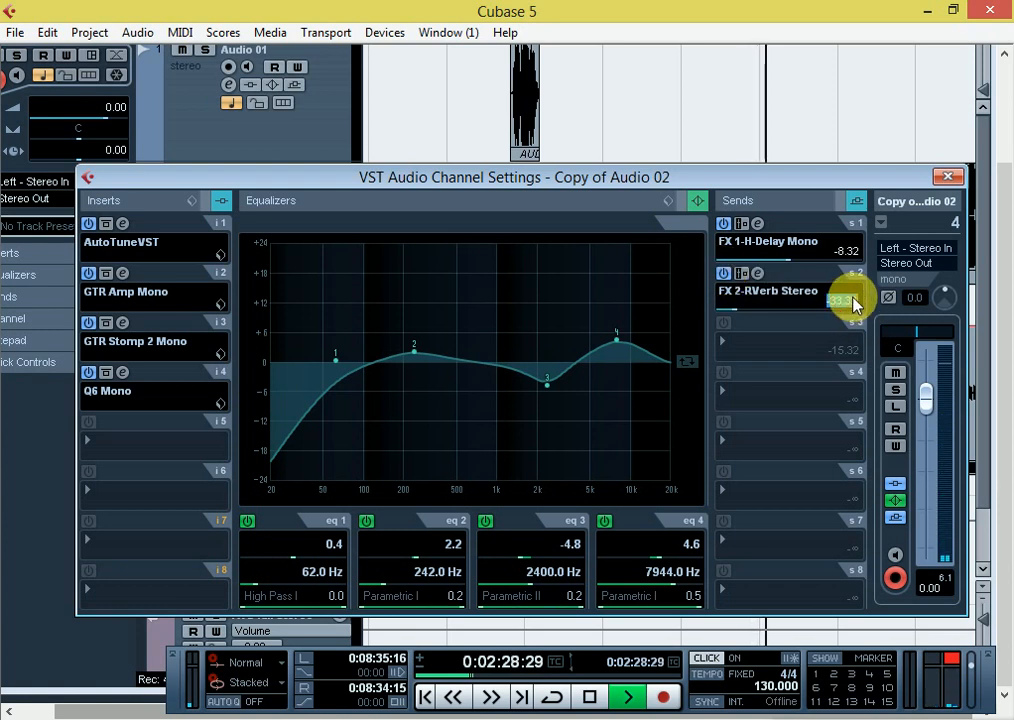
pyautogui.press('BackSpace')
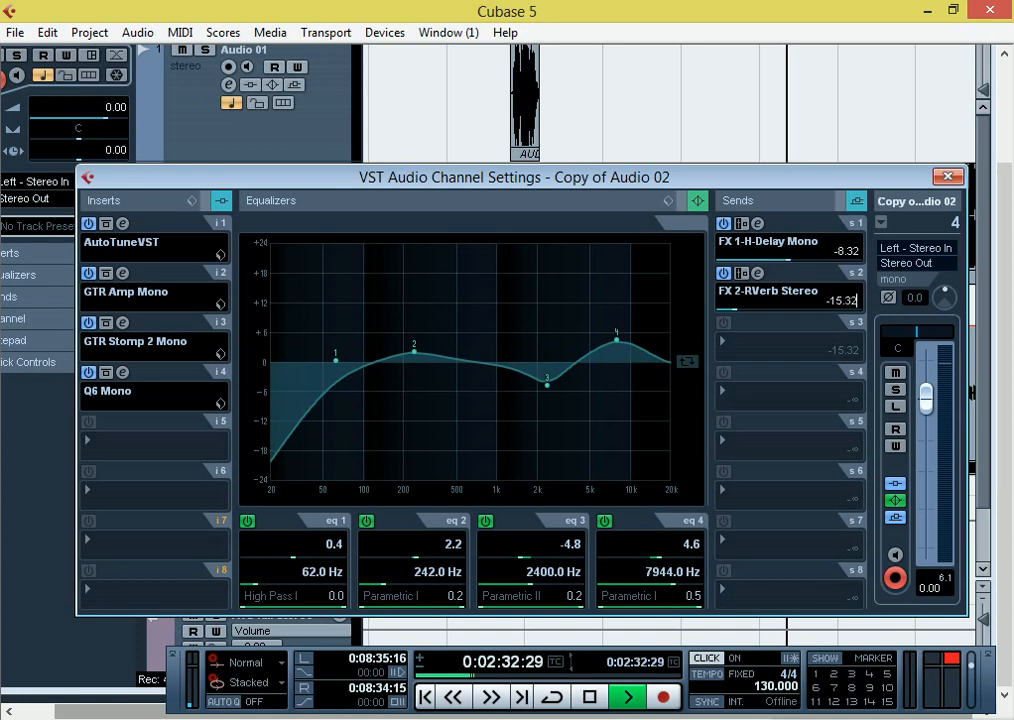
pyautogui.write('-15.32')
pyautogui.press('Return')
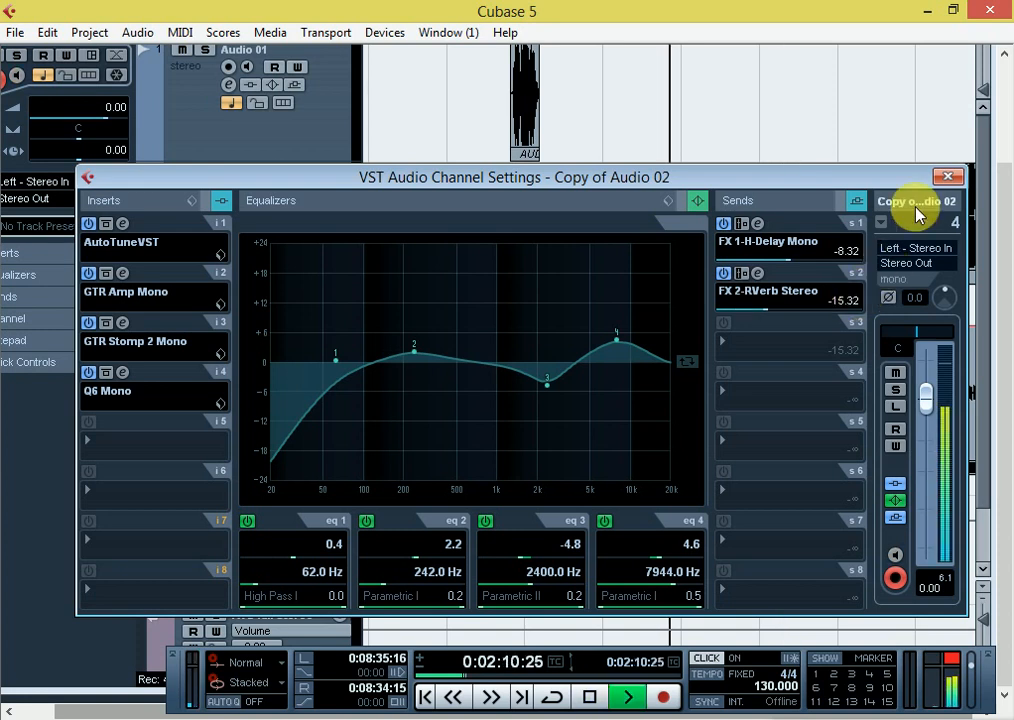
pyautogui.click(947, 176)
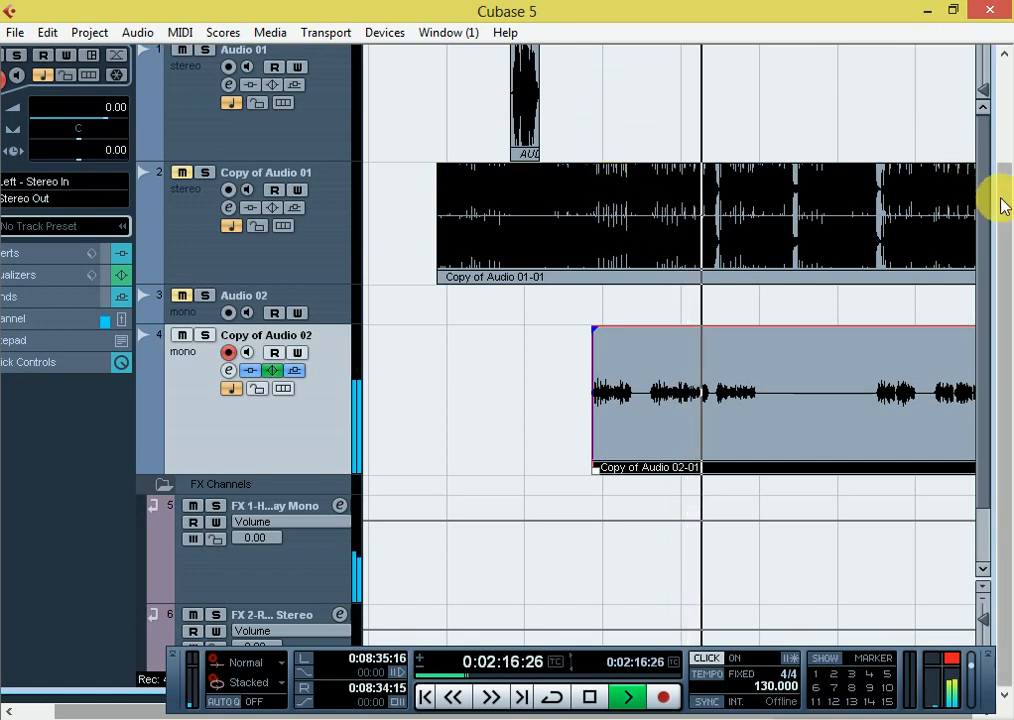
# Stop playback, unmute Copy of Audio 01, and play both tracks from just before the start of the Copy of Audio 02 clip.
pyautogui.moveTo(1003, 200); pyautogui.dragTo(1006, 80)
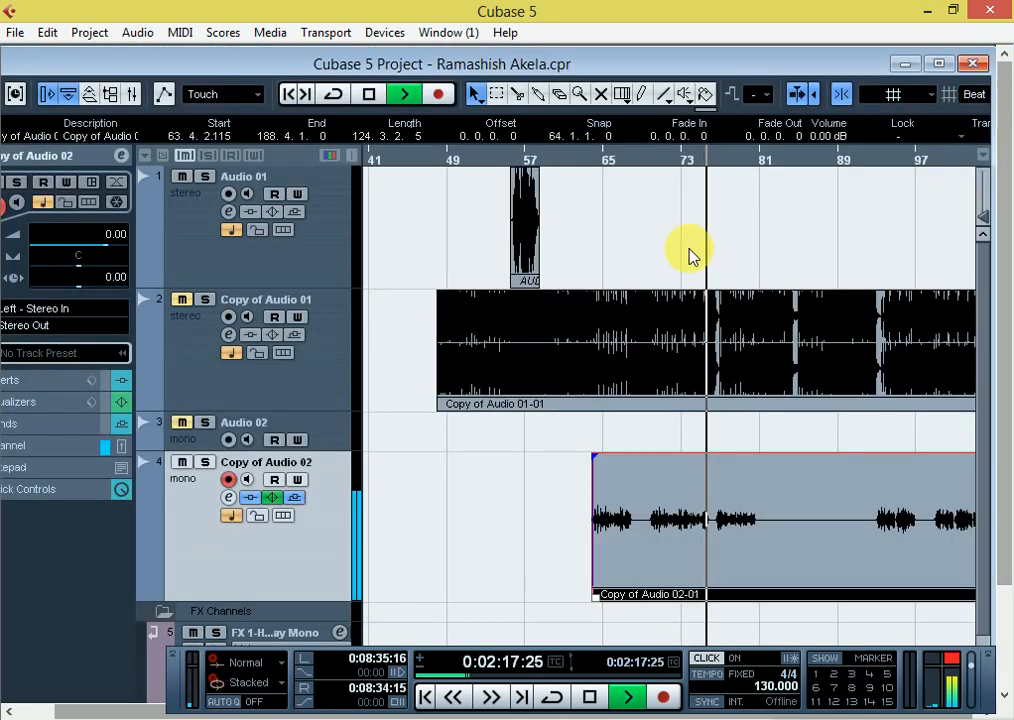
pyautogui.press('space')
pyautogui.click(606, 160)
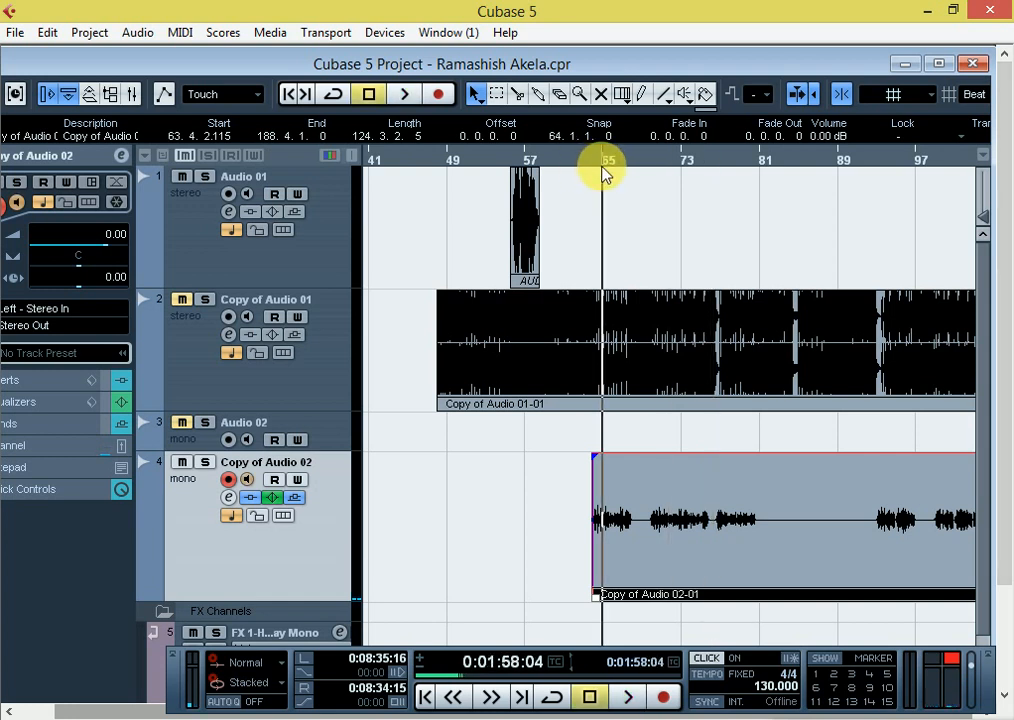
pyautogui.moveTo(593, 160); pyautogui.dragTo(586, 170)
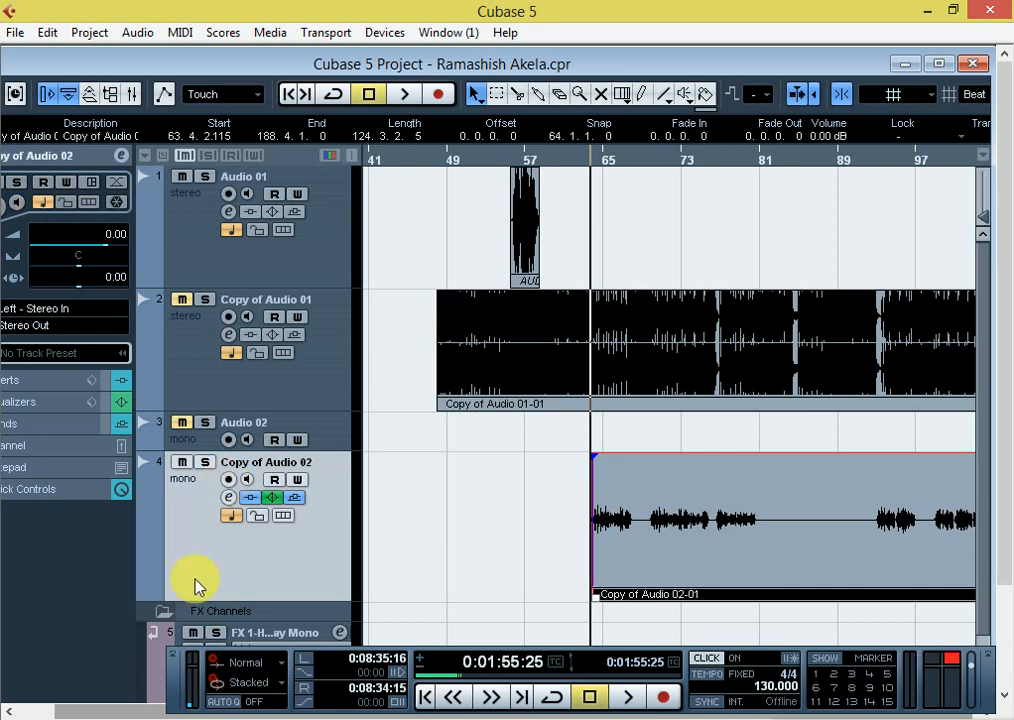
pyautogui.click(188, 360)
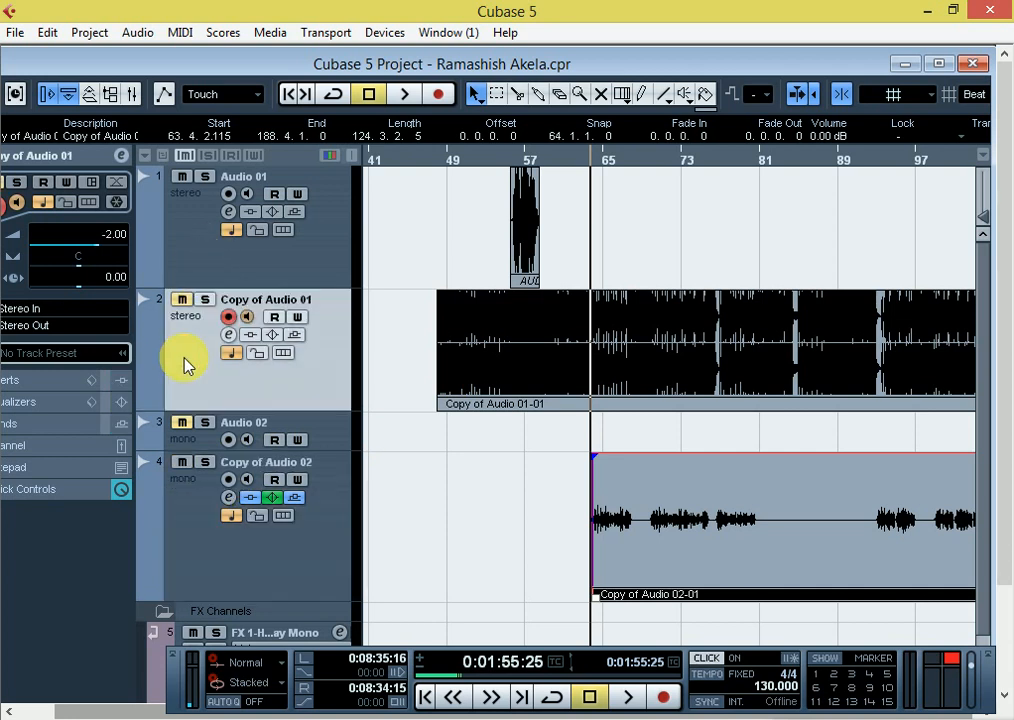
pyautogui.press('space')
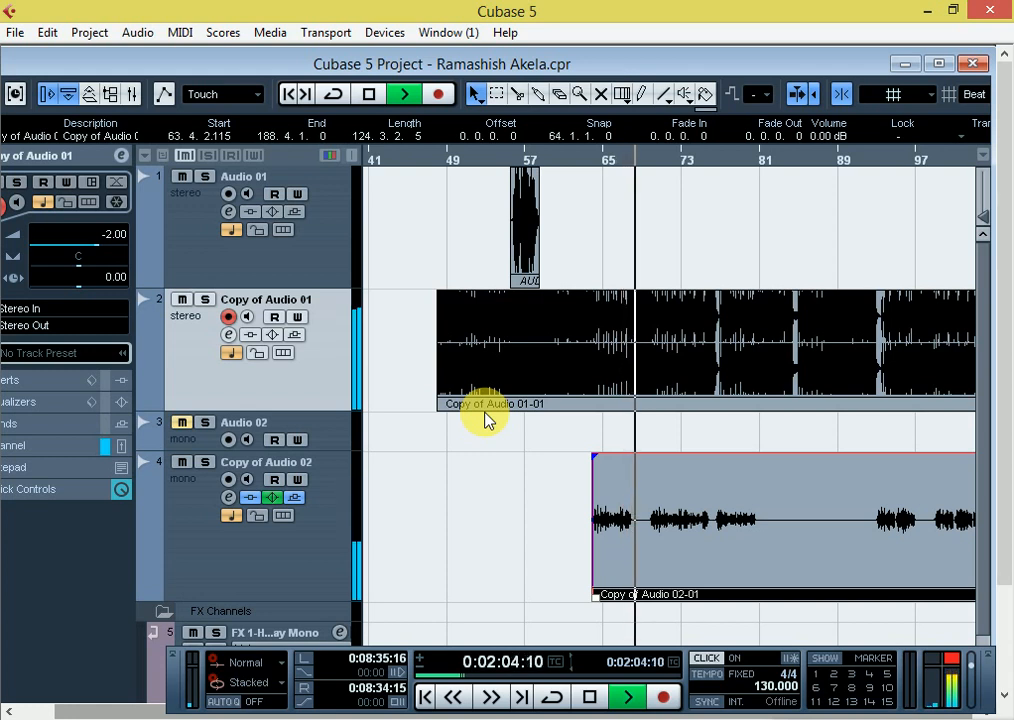
pyautogui.press('g')
pyautogui.press('h')
pyautogui.press('h')
pyautogui.press('h')
pyautogui.press('h')
pyautogui.press('h')
pyautogui.press('h')
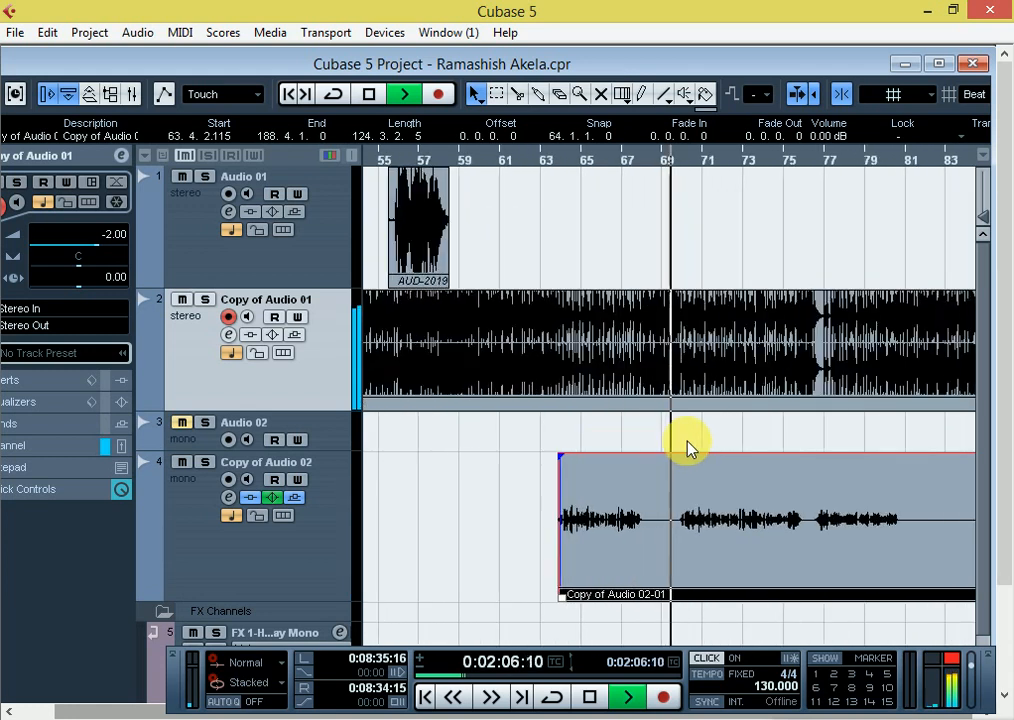
pyautogui.press('g')
pyautogui.press('g')
pyautogui.press('g')
pyautogui.press('g')
pyautogui.press('g')
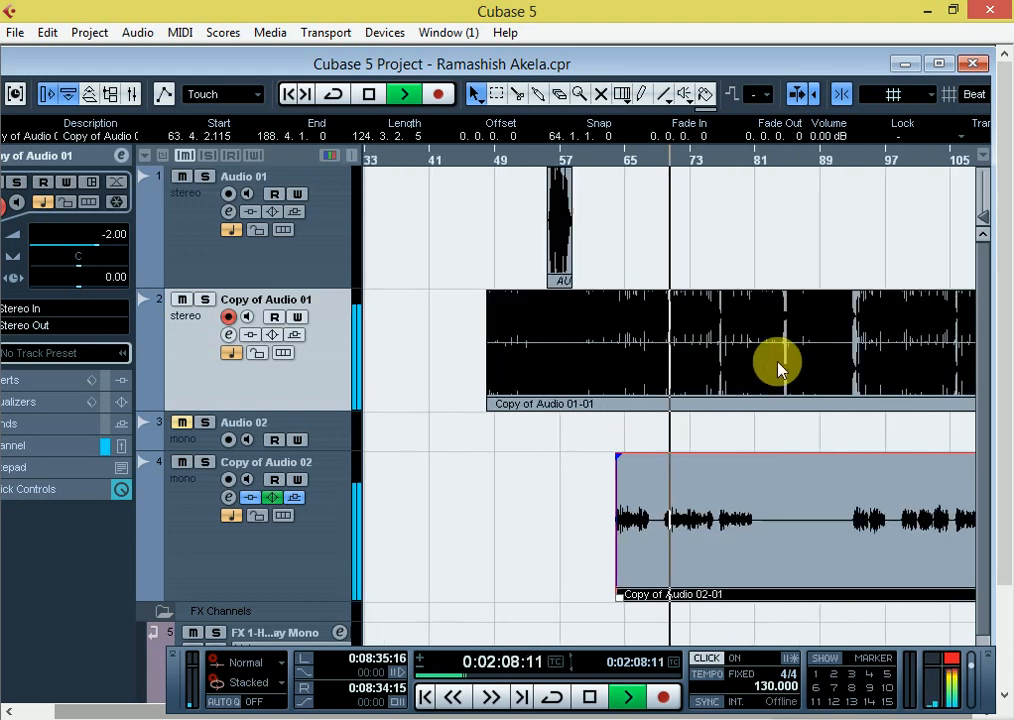
pyautogui.press('h')
pyautogui.press('h')
pyautogui.press('h')
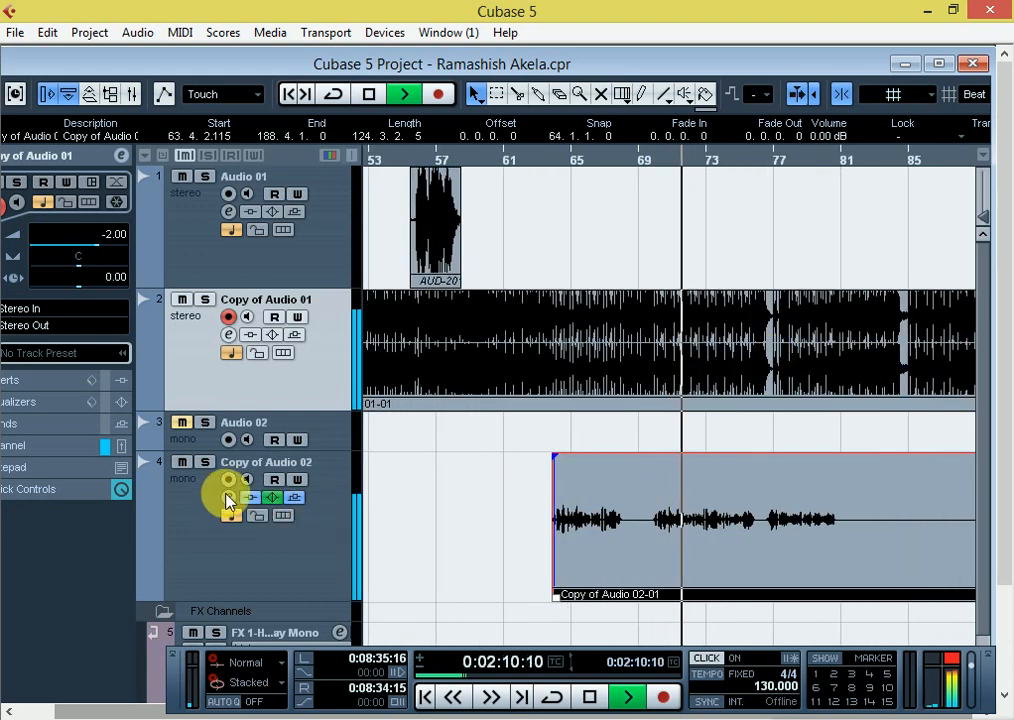
# Review the GTR Amp Mono, GTR Stomp 2 Mono and Q6 Mono inserts of Copy of Audio 02 during playback, and stop playback.
pyautogui.click(229, 497)
pyautogui.click(121, 273)
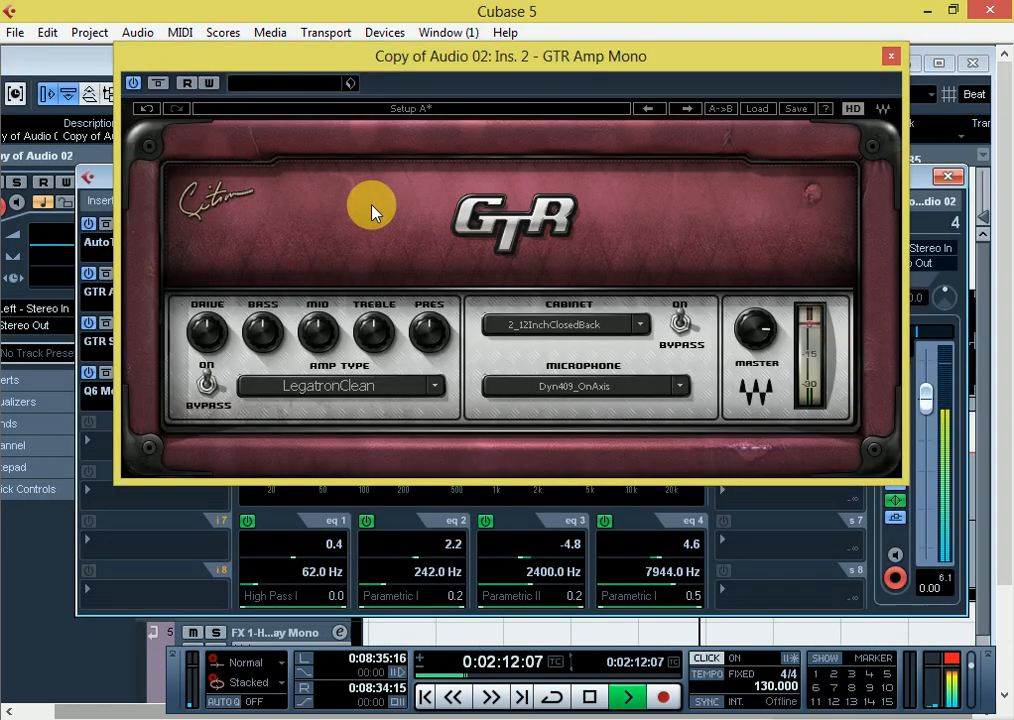
pyautogui.moveTo(725, 61); pyautogui.dragTo(727, 265)
pyautogui.click(121, 322)
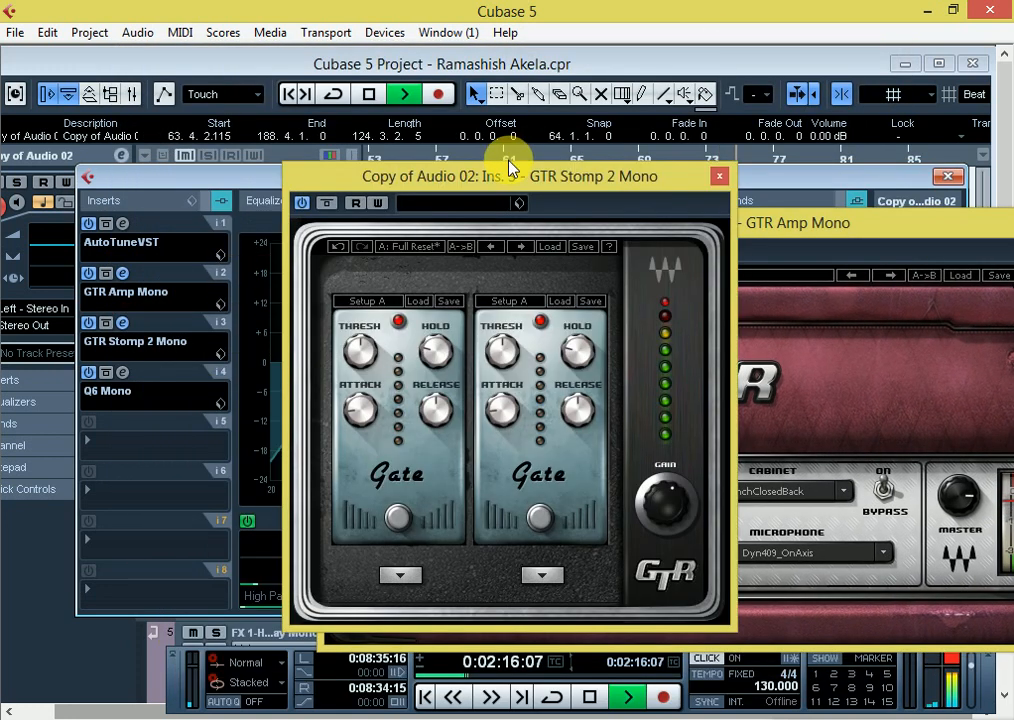
pyautogui.moveTo(512, 177); pyautogui.dragTo(430, 204)
pyautogui.moveTo(395, 193); pyautogui.dragTo(664, 214)
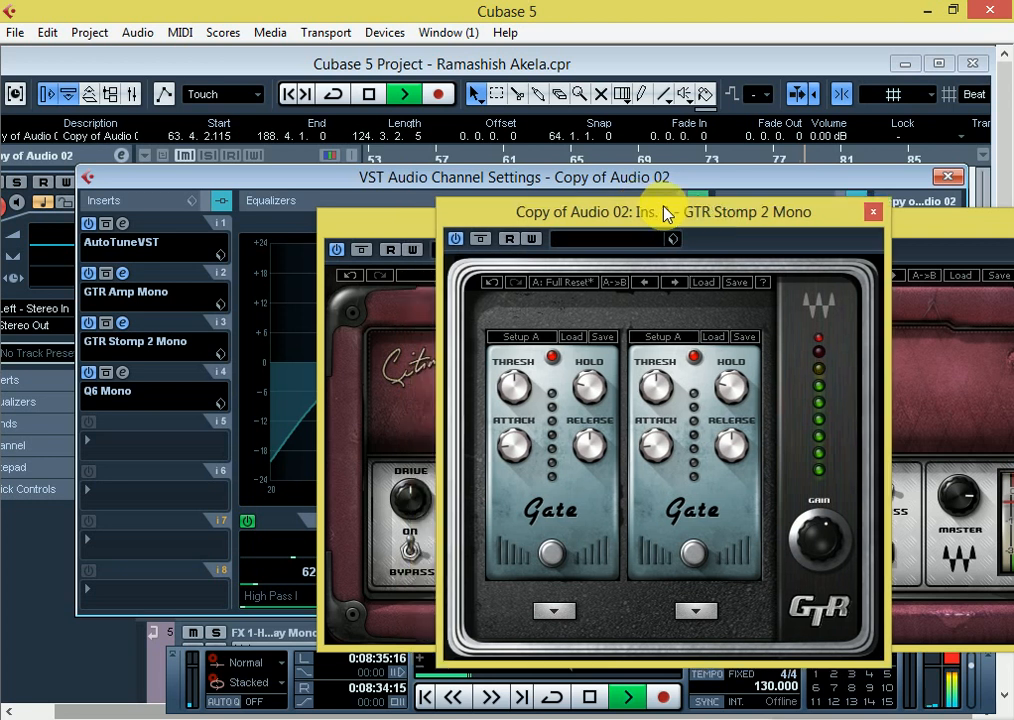
pyautogui.click(124, 373)
pyautogui.press('space')
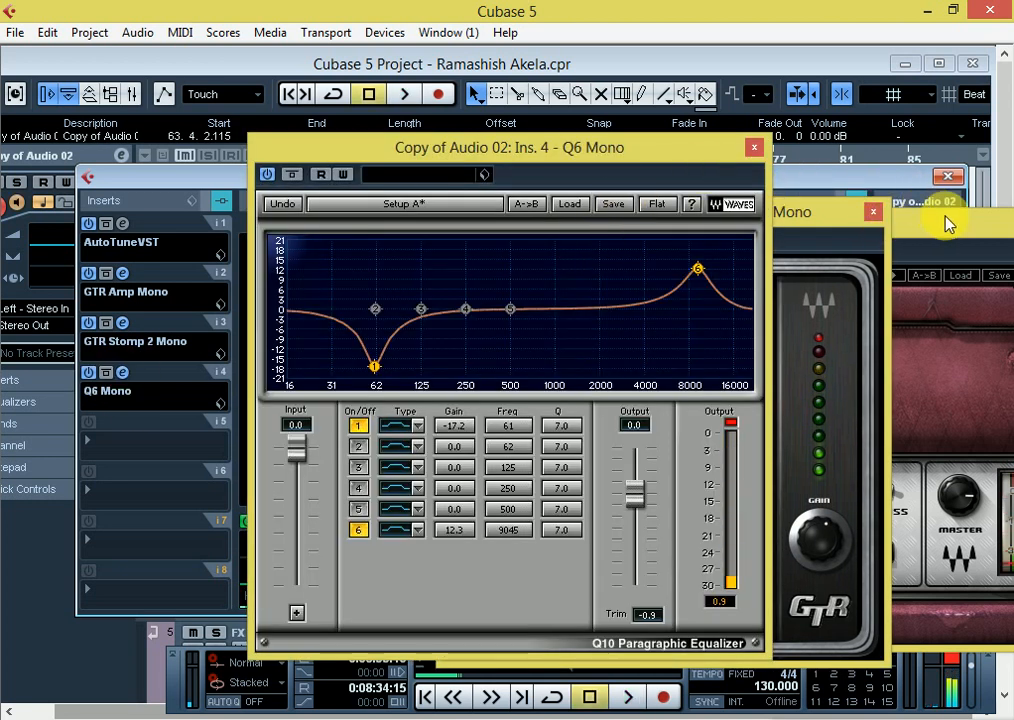
# Close the Q6, GTR Stomp 2 and GTR Amp plug-in windows and the Copy of Audio 02 channel settings.
pyautogui.click(754, 148)
pyautogui.click(873, 212)
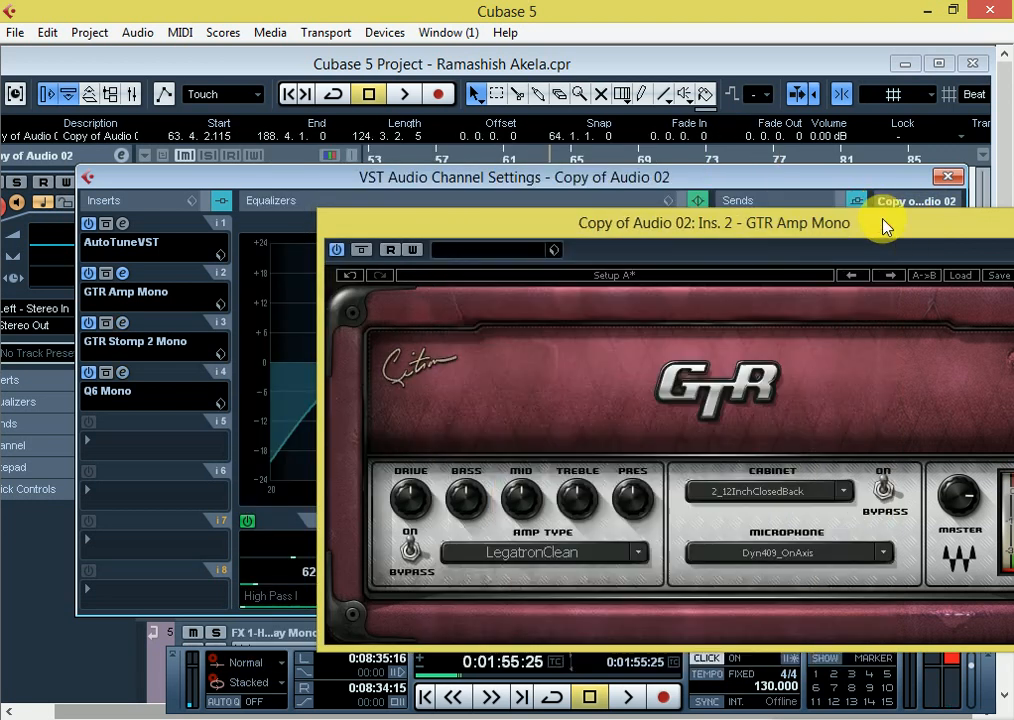
pyautogui.moveTo(883, 222); pyautogui.dragTo(663, 235)
pyautogui.click(839, 229)
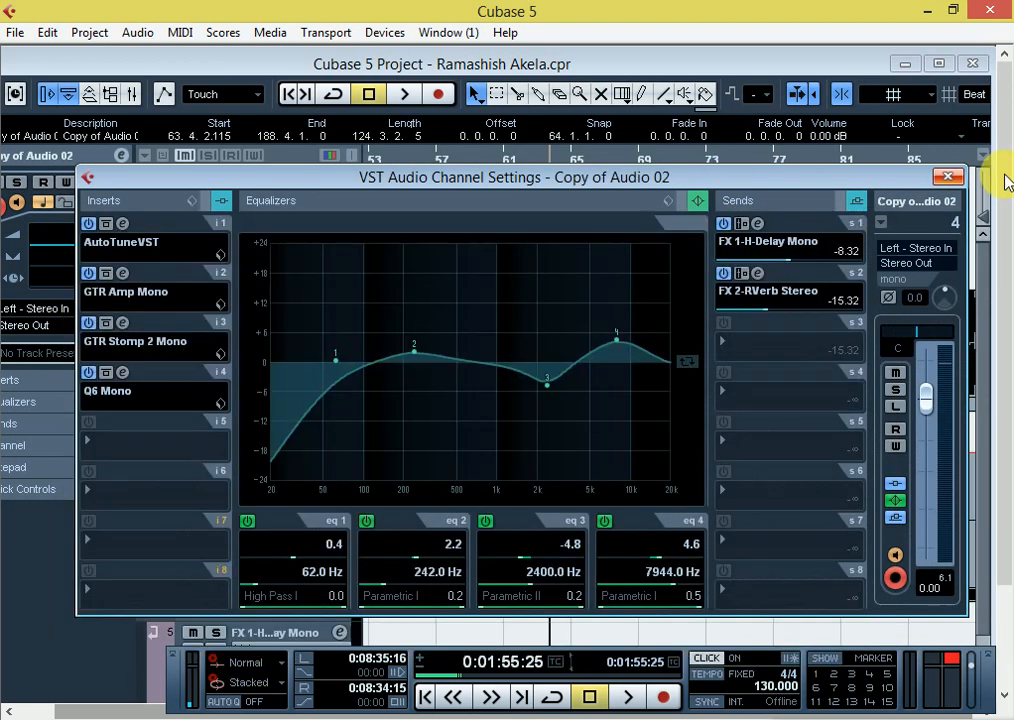
pyautogui.click(947, 177)
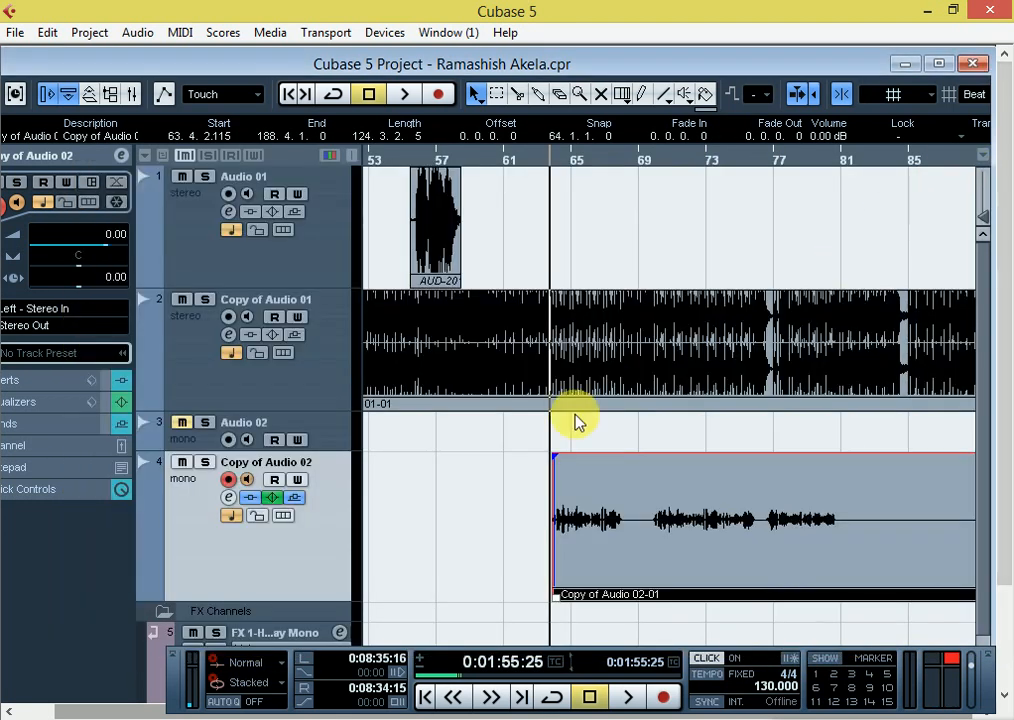
# Load GTR Stomp 4 Mono into the fifth insert slot of Copy of Audio 02.
pyautogui.click(229, 497)
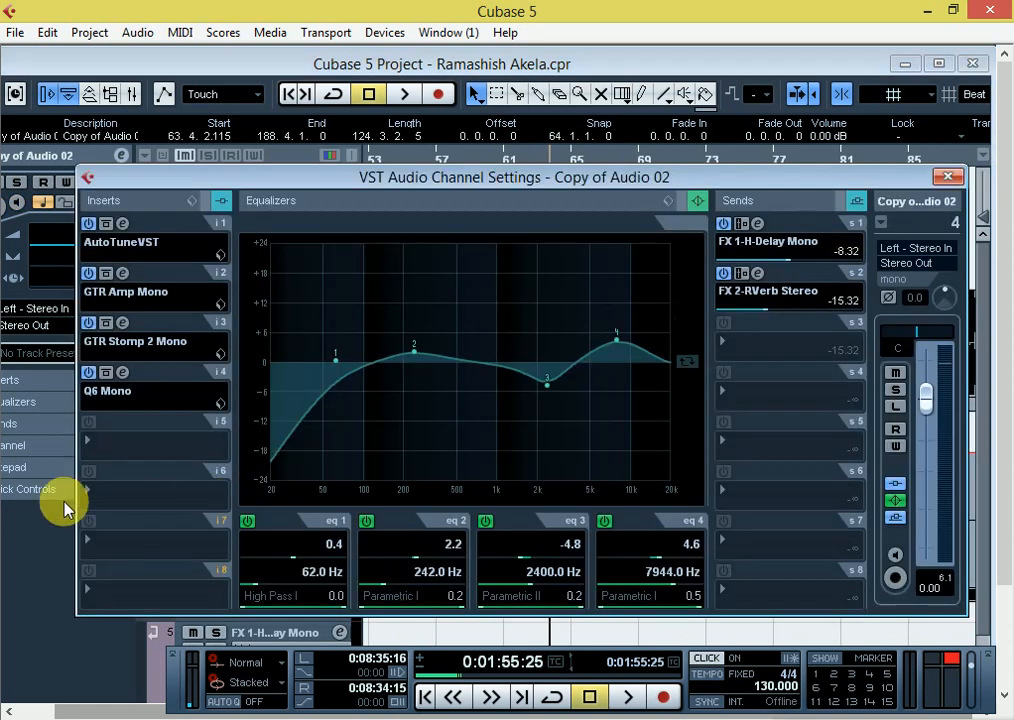
pyautogui.rightClick(120, 446)
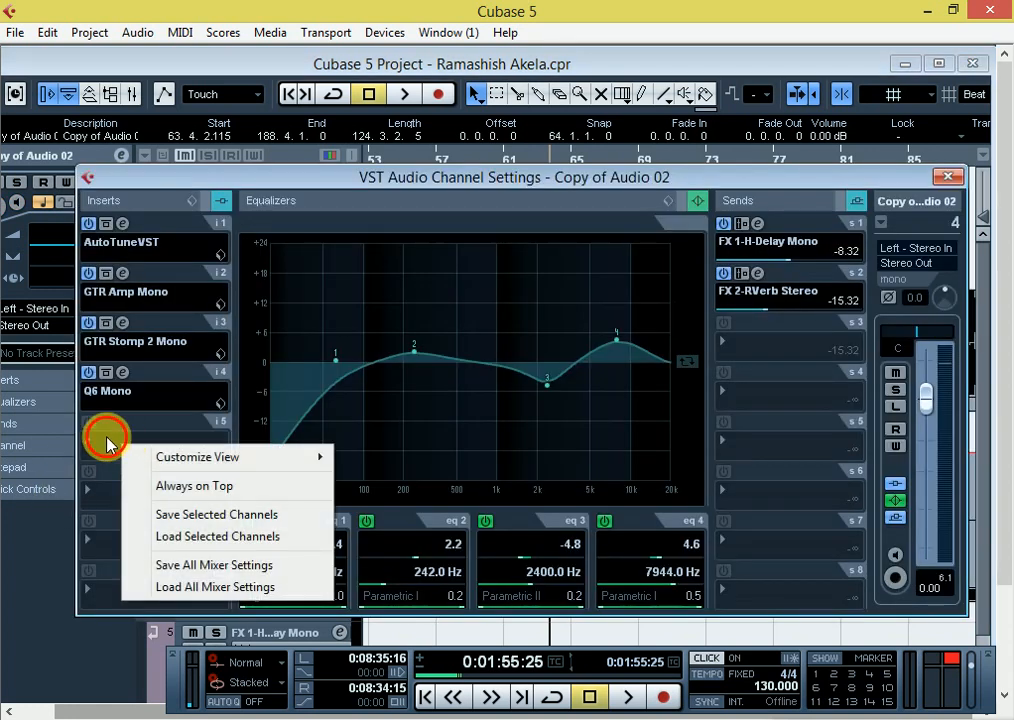
pyautogui.click(106, 448)
pyautogui.click(106, 448)
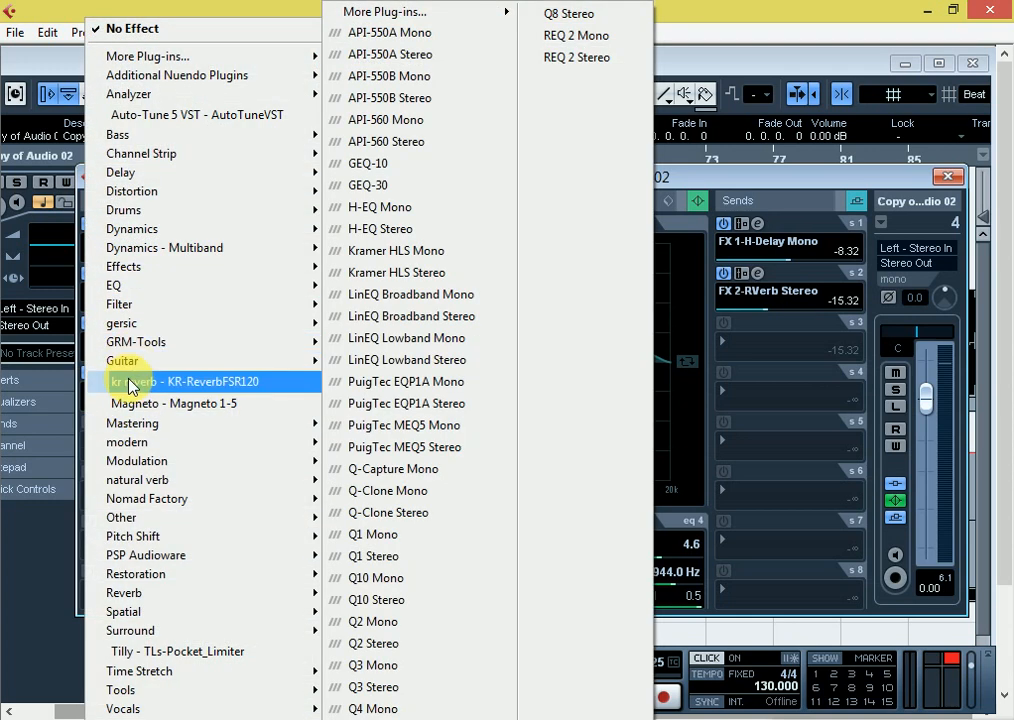
pyautogui.moveTo(137, 362)
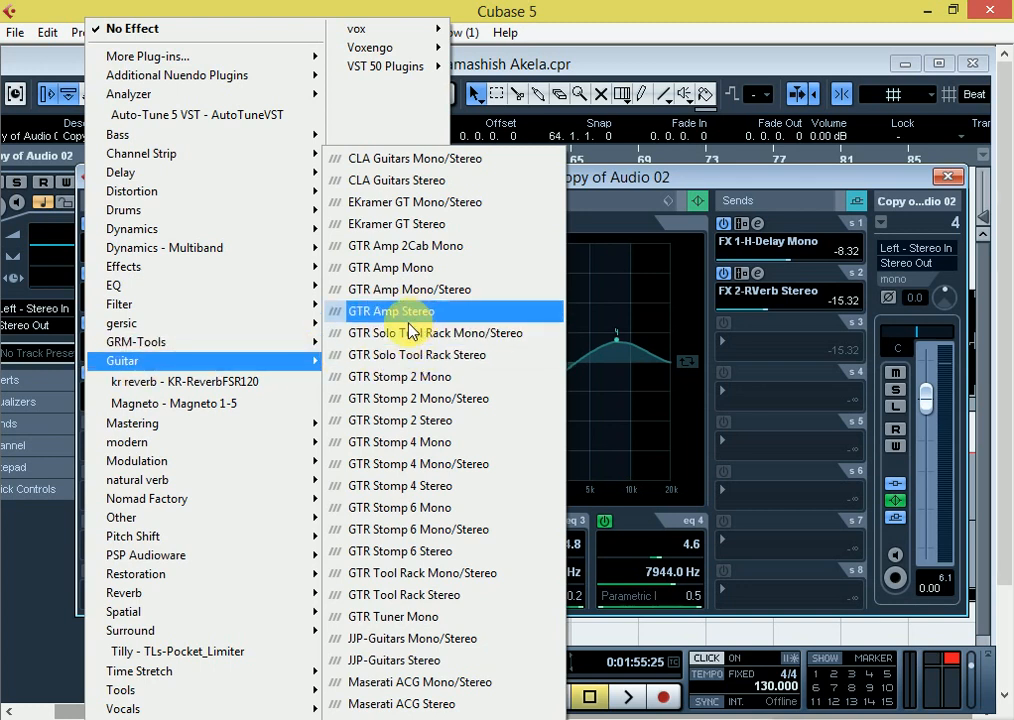
pyautogui.click(438, 452)
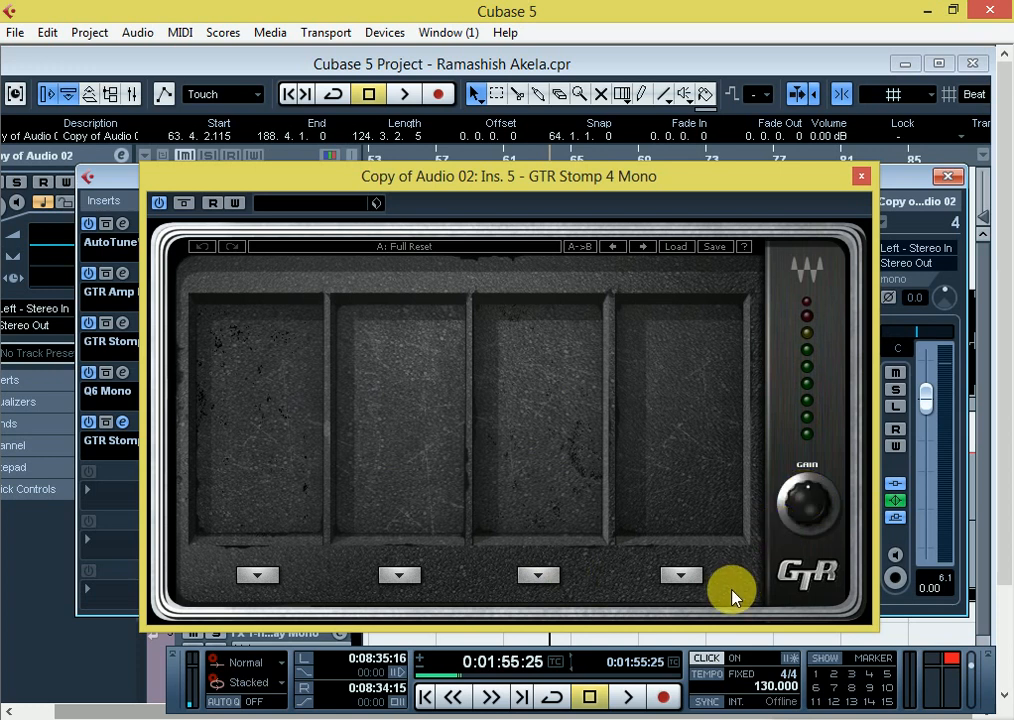
# Load EQ pedals into all four slots of GTR Stomp 4 Mono and lower the first pedal's 125 band.
pyautogui.click(681, 580)
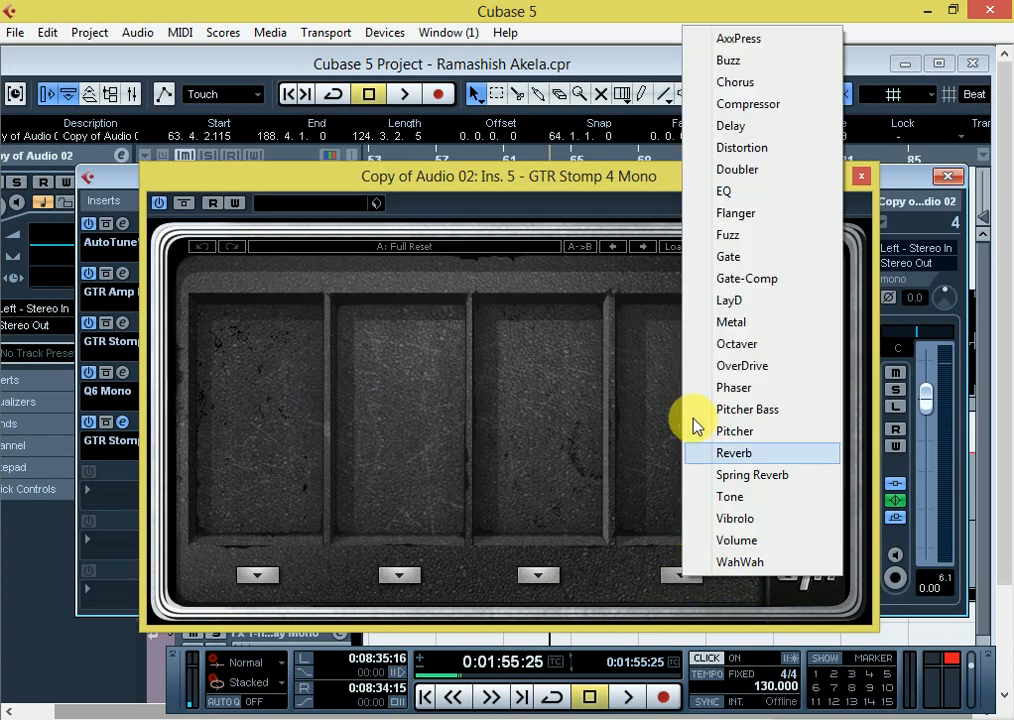
pyautogui.click(733, 195)
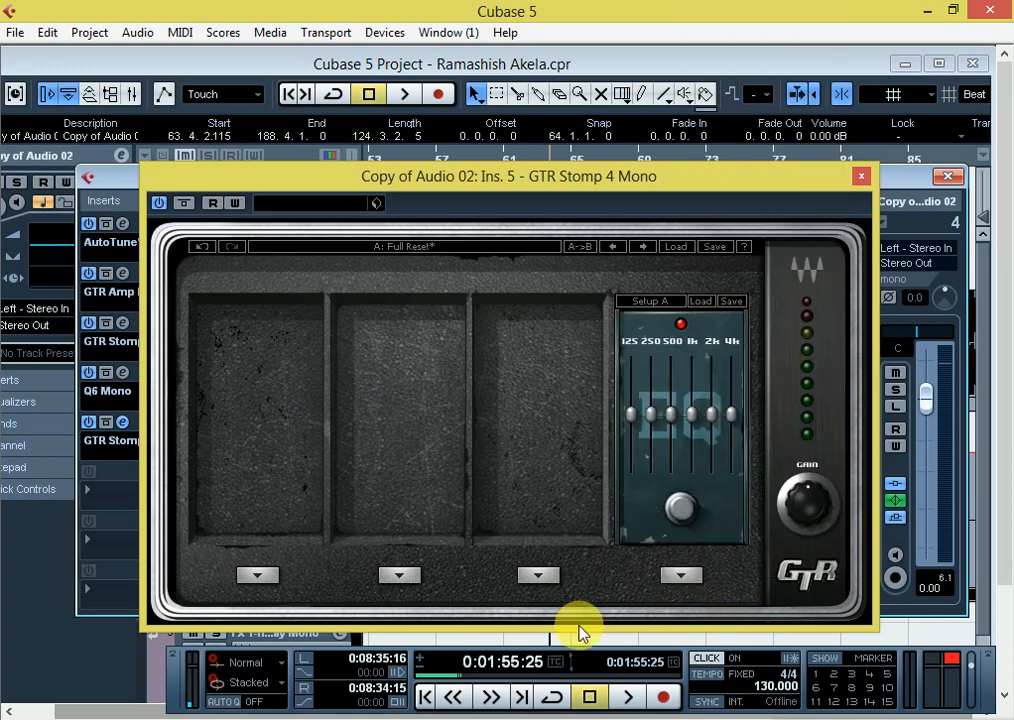
pyautogui.click(537, 574)
pyautogui.click(588, 190)
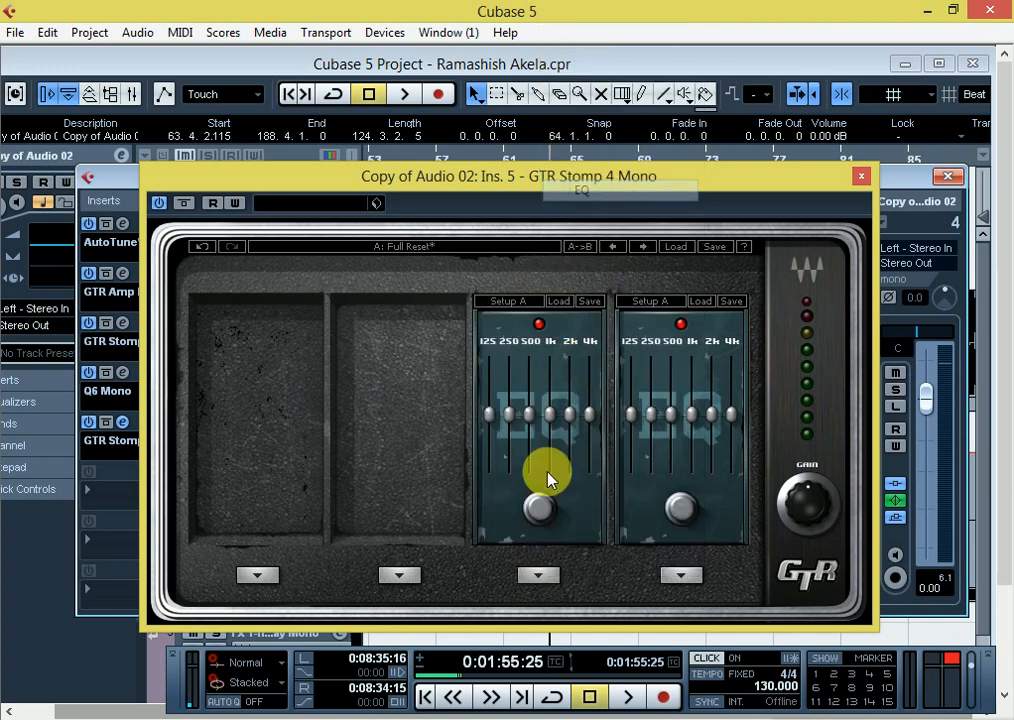
pyautogui.click(398, 578)
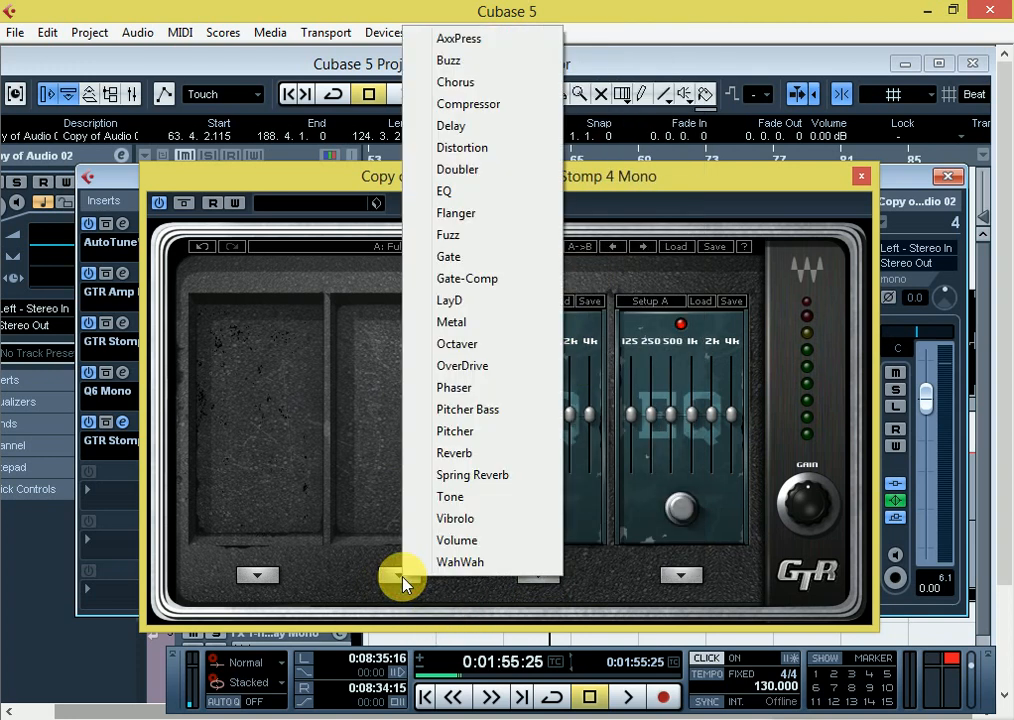
pyautogui.click(450, 192)
pyautogui.click(257, 577)
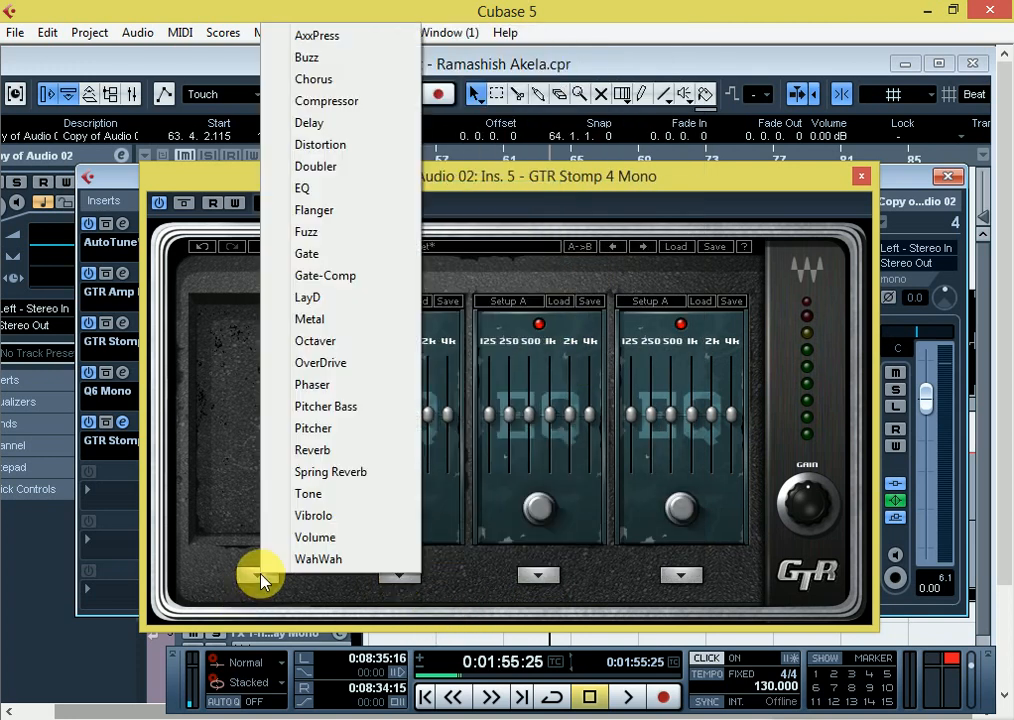
pyautogui.click(301, 189)
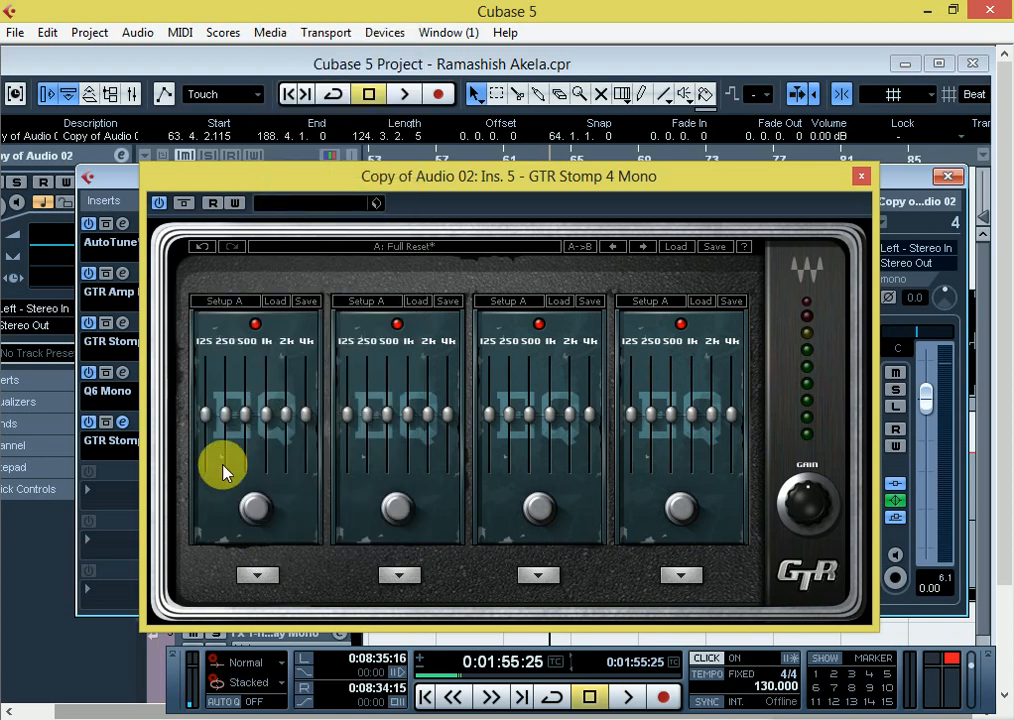
pyautogui.moveTo(209, 416); pyautogui.dragTo(205, 437)
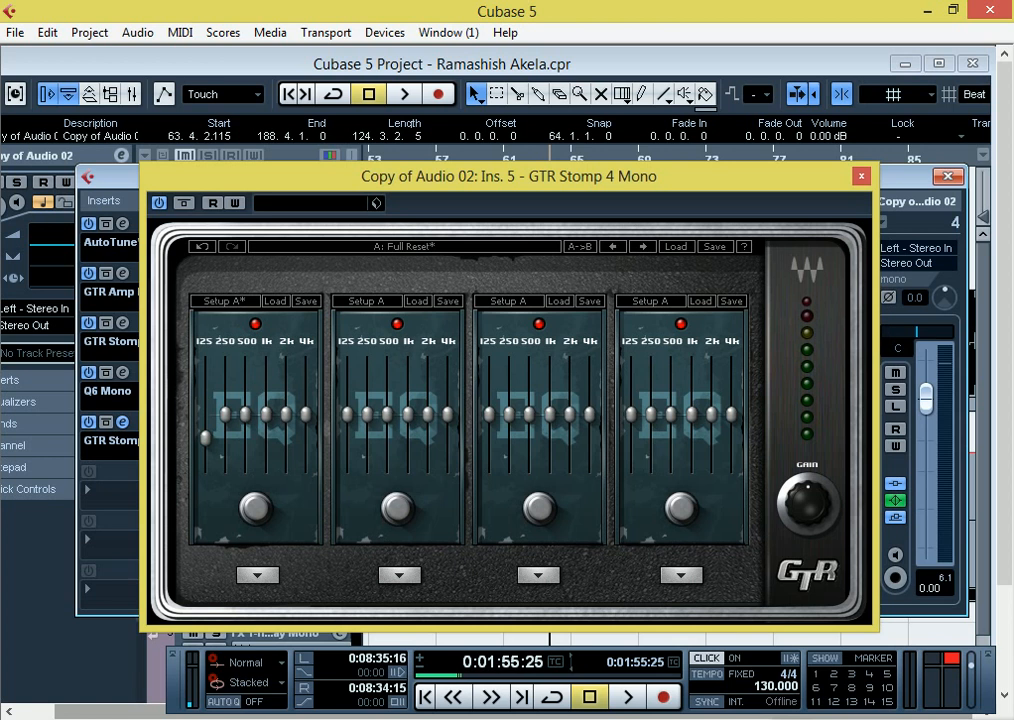
# Close the Copy of Audio 02 channel settings, mute Copy of Audio 01, and start playback with GTR Stomp 4 in view.
pyautogui.click(947, 177)
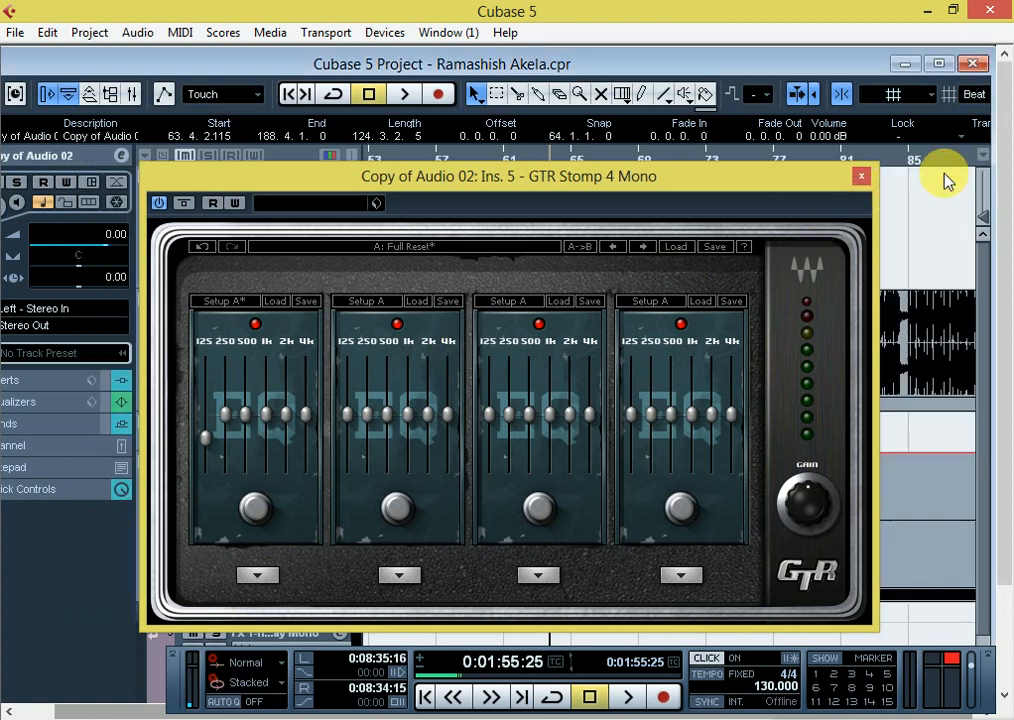
pyautogui.moveTo(679, 177); pyautogui.dragTo(679, 416)
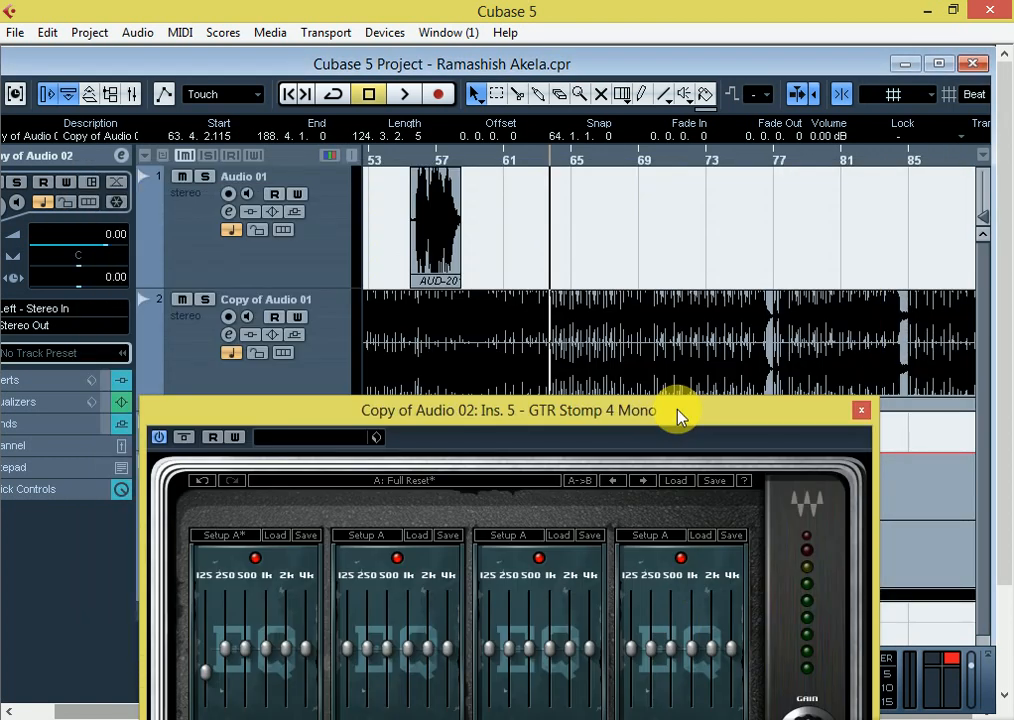
pyautogui.click(181, 301)
pyautogui.moveTo(358, 420); pyautogui.dragTo(373, 168)
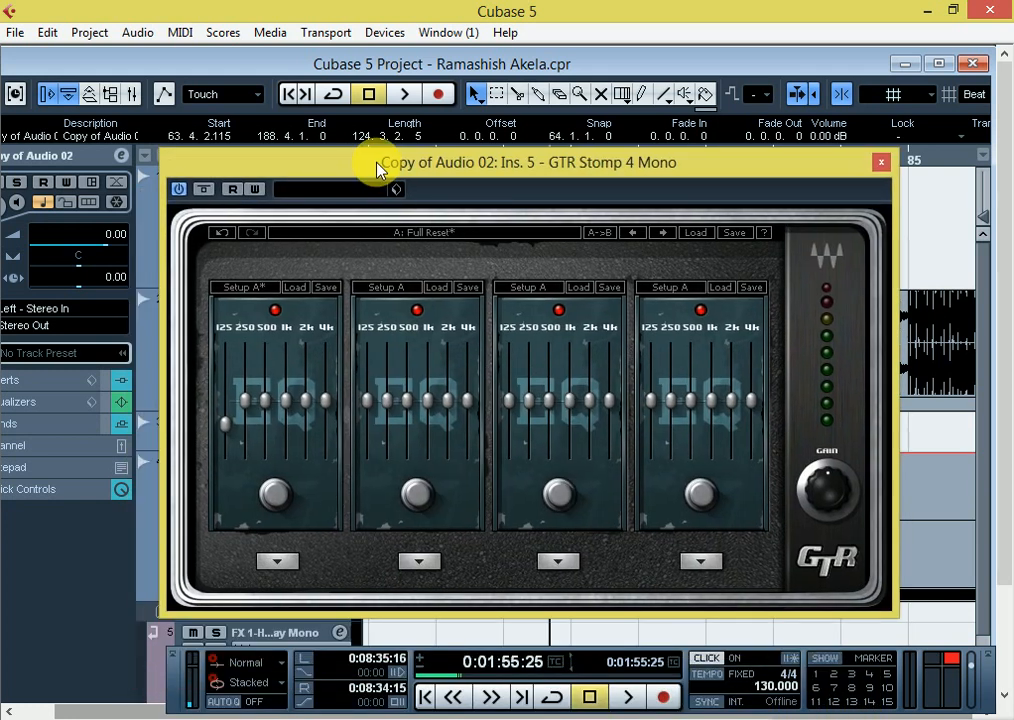
pyautogui.press('space')
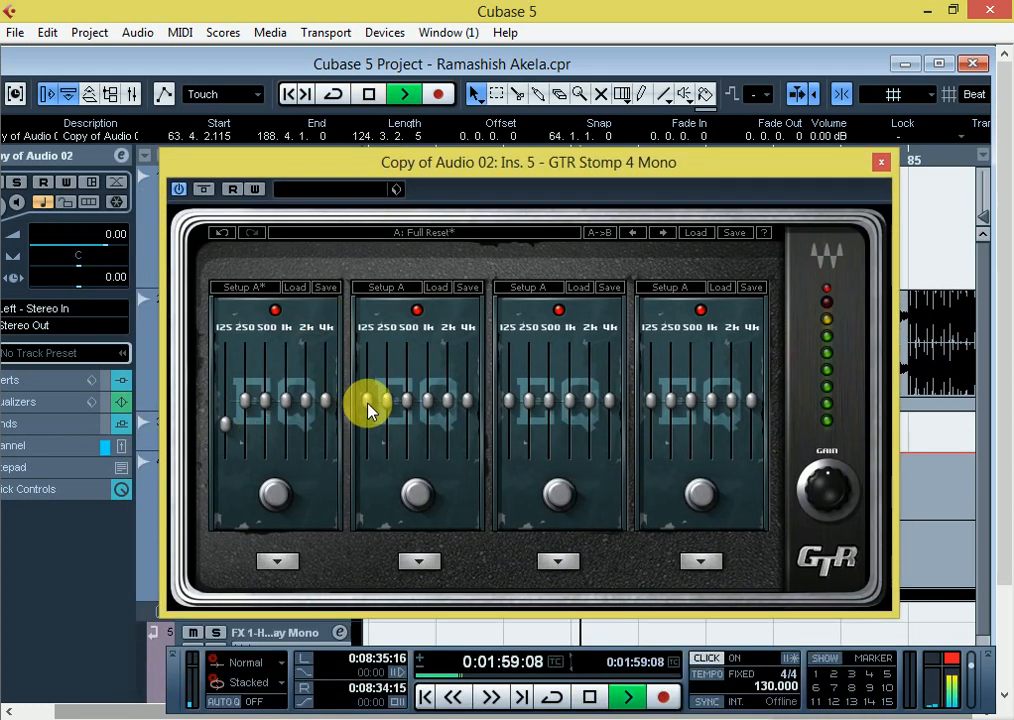
# Slightly raise the 250 band on the second EQ pedal and the 500 band on the third, restarting playback between them.
pyautogui.moveTo(369, 404); pyautogui.dragTo(387, 394)
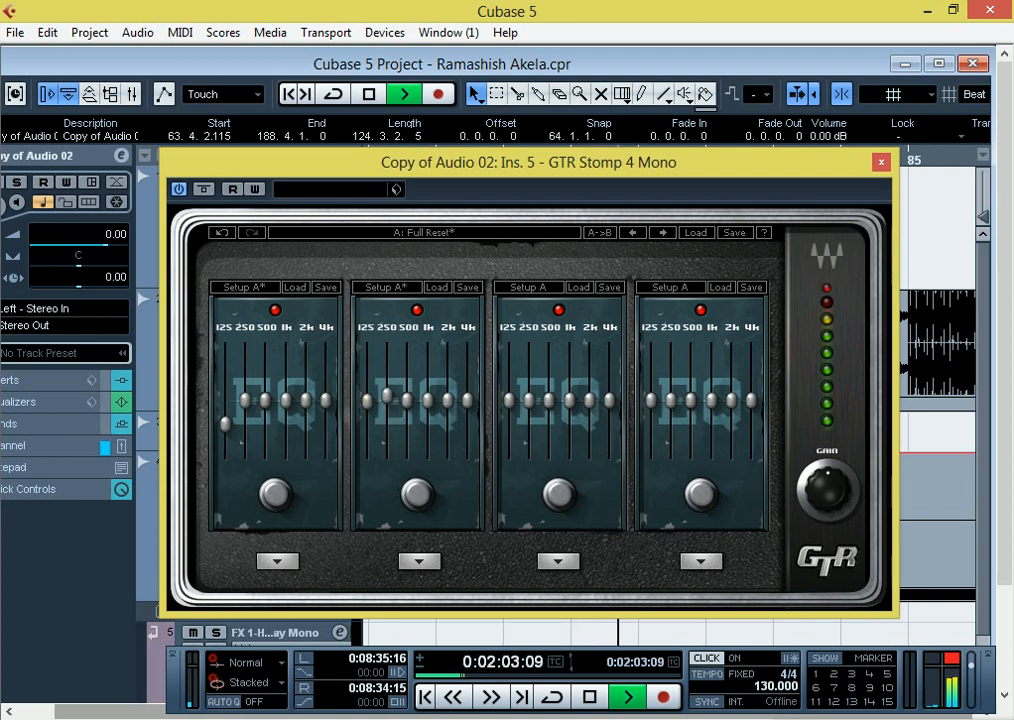
pyautogui.press('space')
pyautogui.press('space')
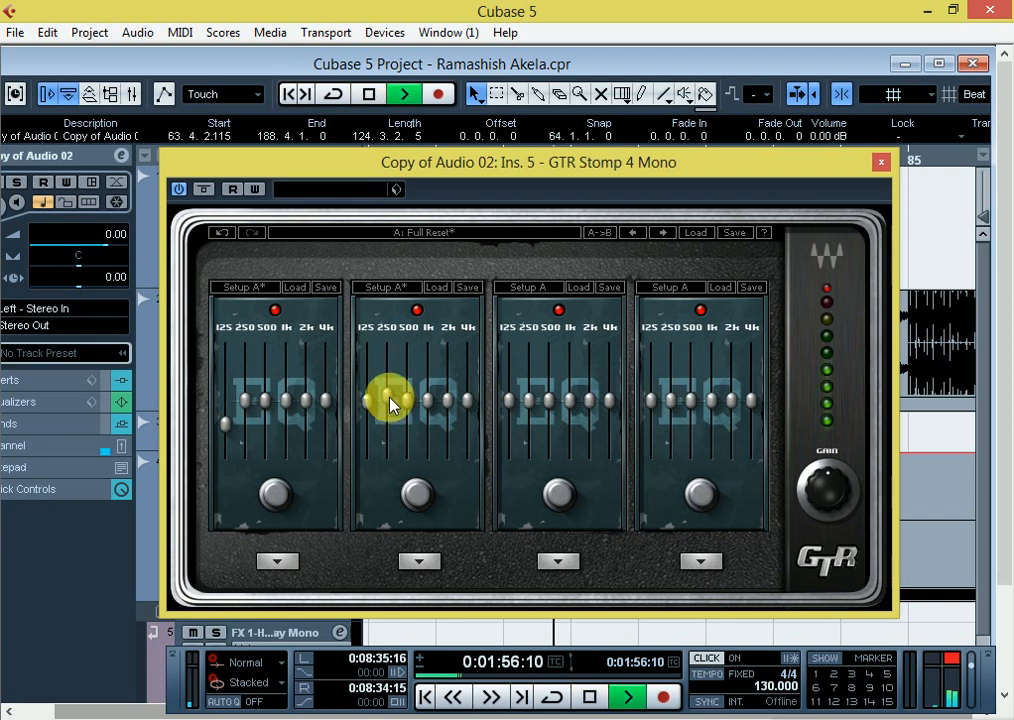
pyautogui.click(530, 405)
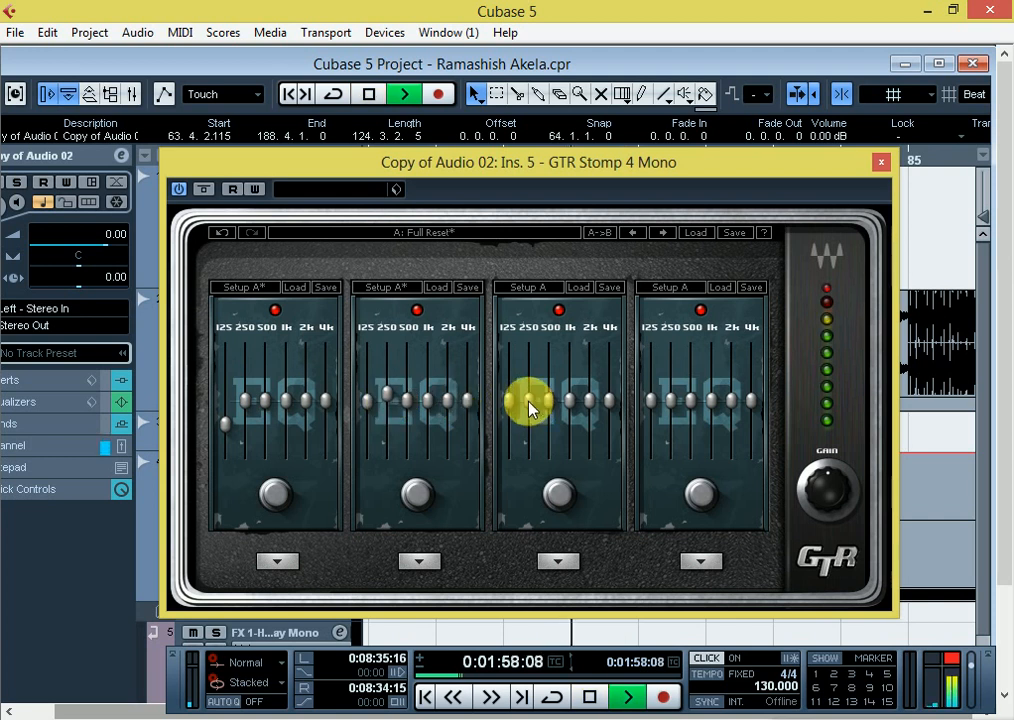
pyautogui.moveTo(548, 408); pyautogui.dragTo(549, 399)
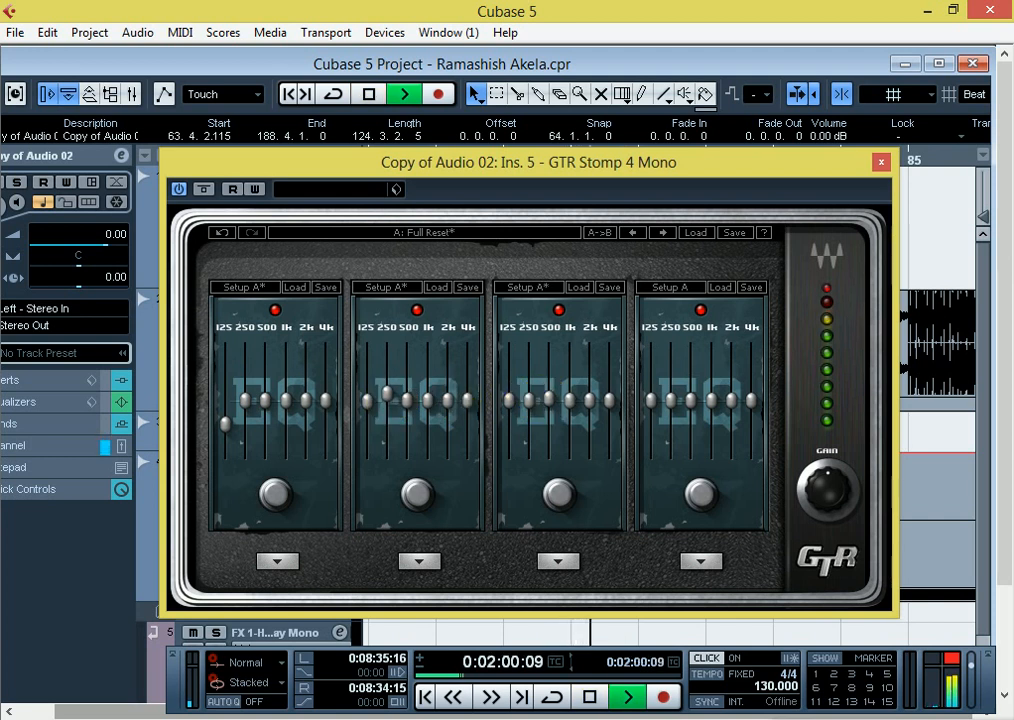
# Lower the 4k and 2k bands on the fourth EQ pedal and slightly raise 2k and 4k on the third.
pyautogui.click(753, 406)
pyautogui.moveTo(750, 402)
pyautogui.mouseDown()
pyautogui.moveTo(751, 416)
pyautogui.moveTo(733, 415)
pyautogui.mouseUp()
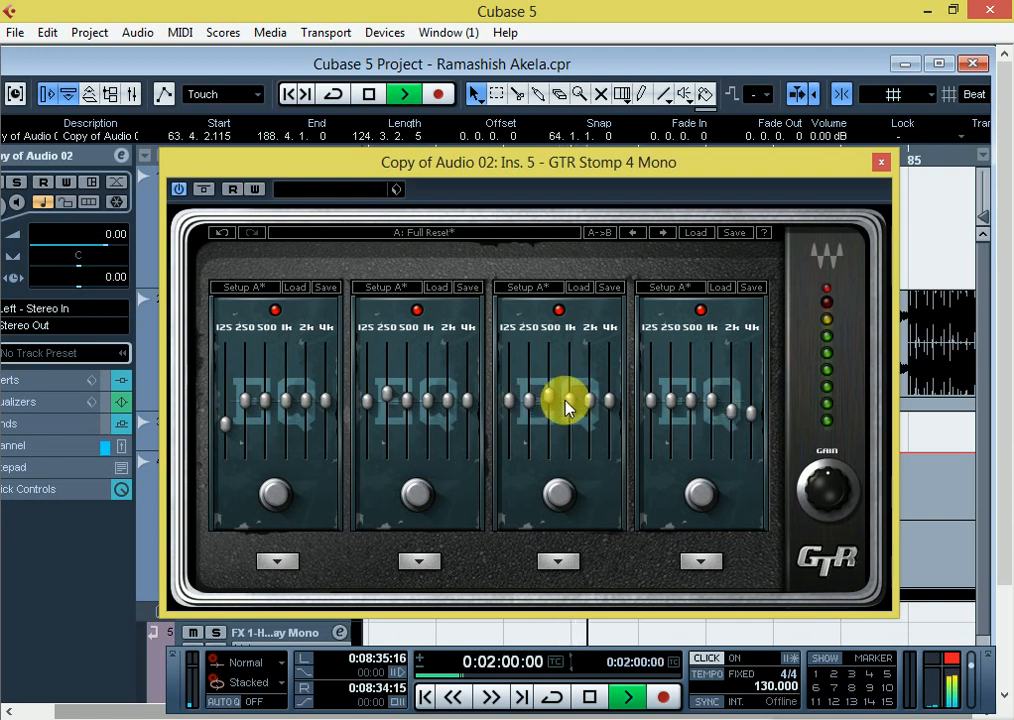
pyautogui.moveTo(590, 405); pyautogui.dragTo(610, 395)
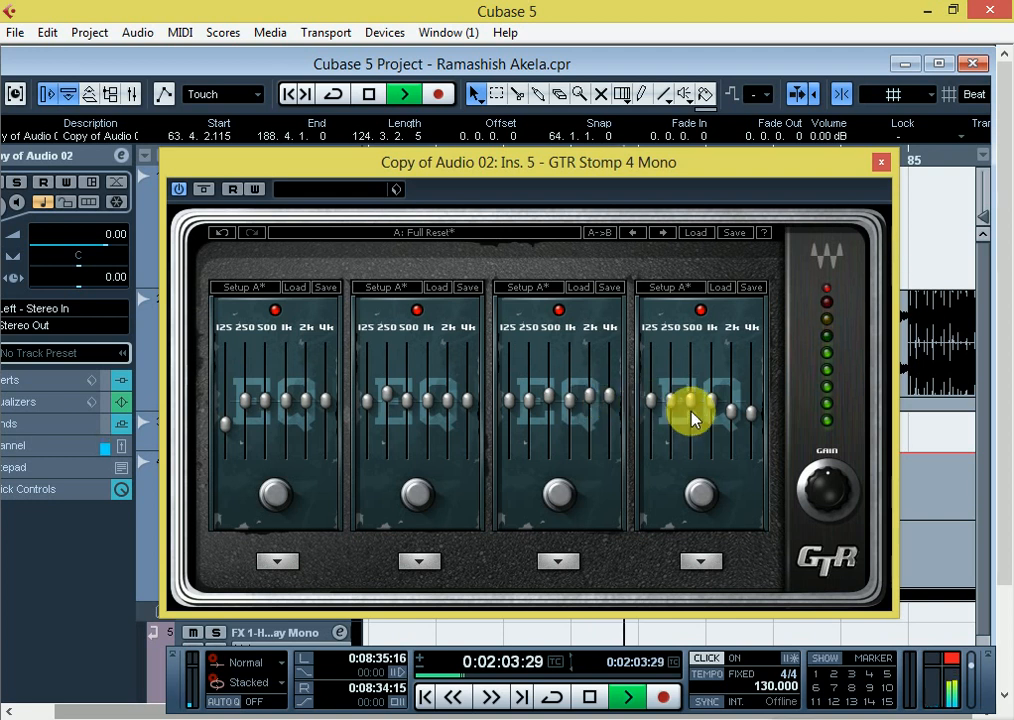
# Restart playback, slightly lower the 1k band on the fourth EQ pedal, listen to the vocal, and stop playback.
pyautogui.press('space')
pyautogui.press('space')
pyautogui.moveTo(713, 404); pyautogui.dragTo(713, 409)
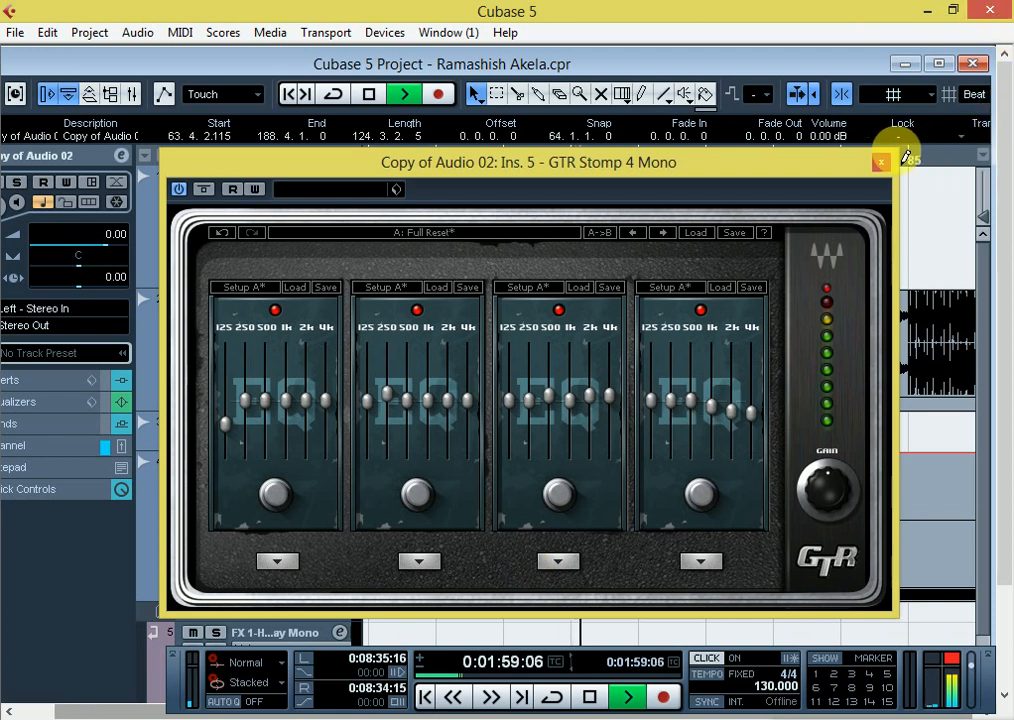
pyautogui.press('space')
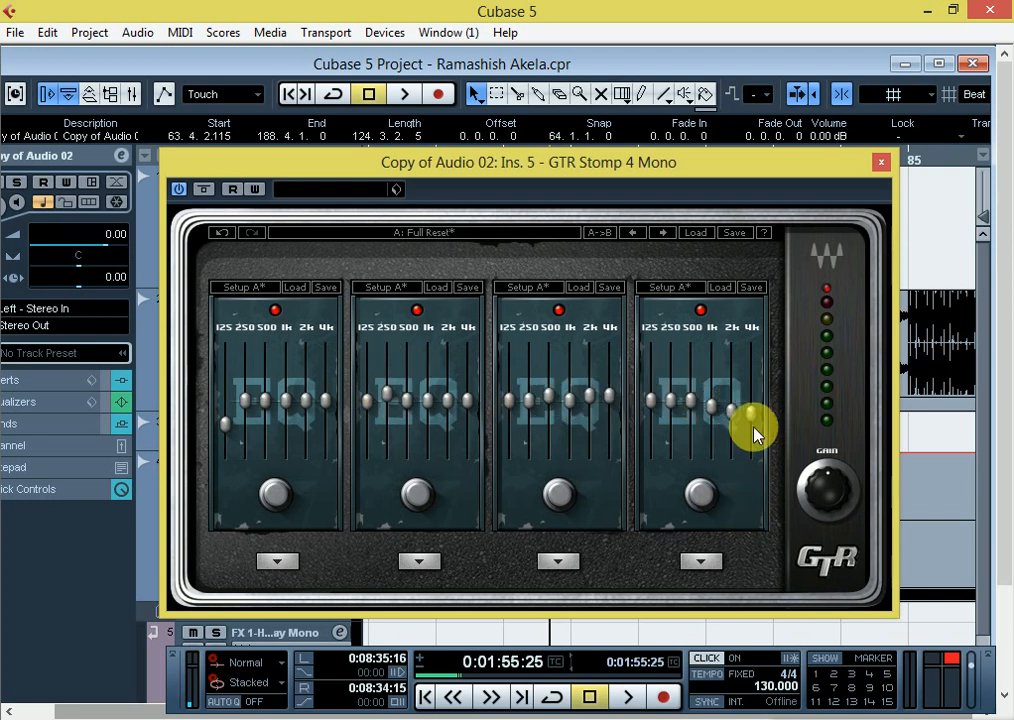
# Close the GTR Stomp 4 Mono window, unmute Copy of Audio 01, and play both tracks together.
pyautogui.click(880, 163)
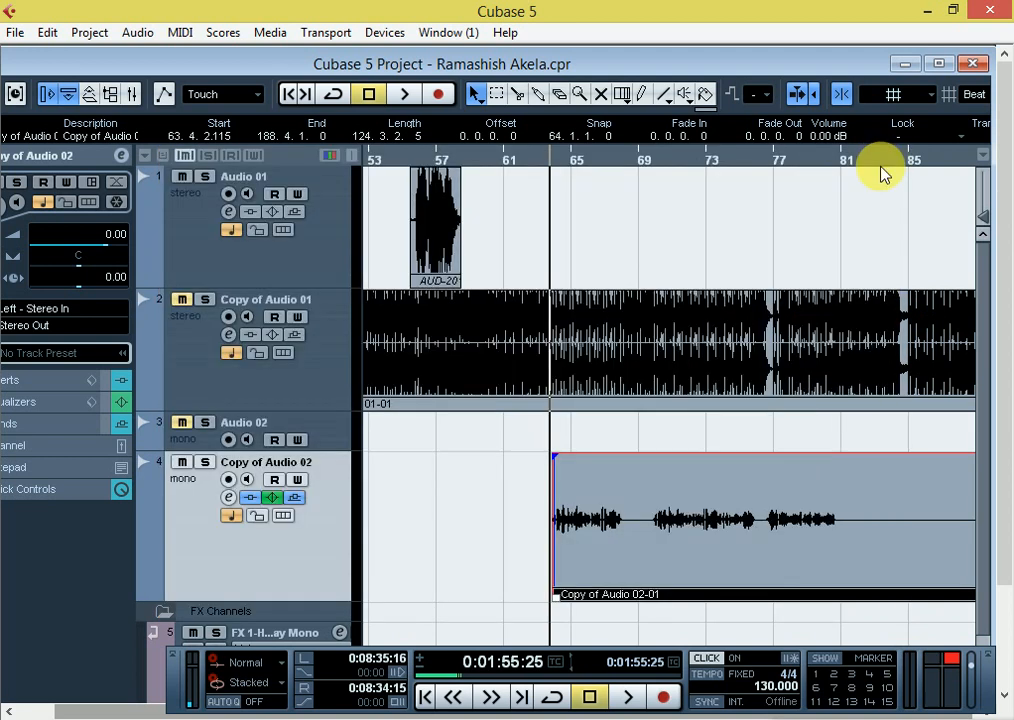
pyautogui.click(182, 300)
pyautogui.press('space')
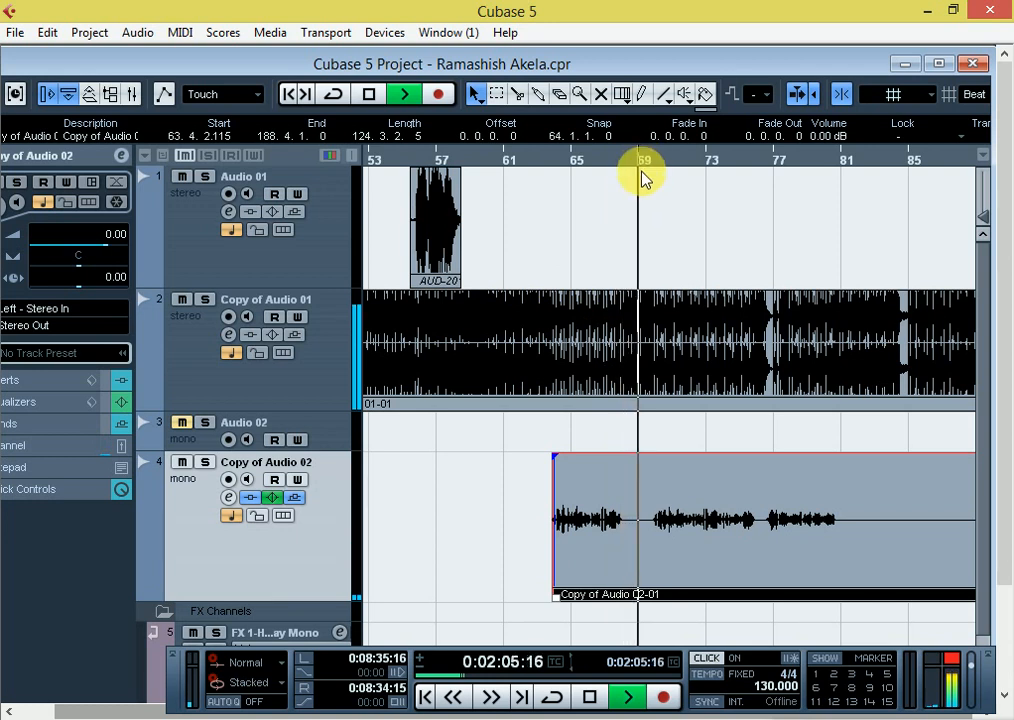
# Look over the Copy of Audio 01 and Copy of Audio 02 clips at different timeline scales during playback.
pyautogui.press('g')
pyautogui.press('g')
pyautogui.press('g')
pyautogui.press('g')
pyautogui.press('g')
pyautogui.press('g')
pyautogui.press('g')
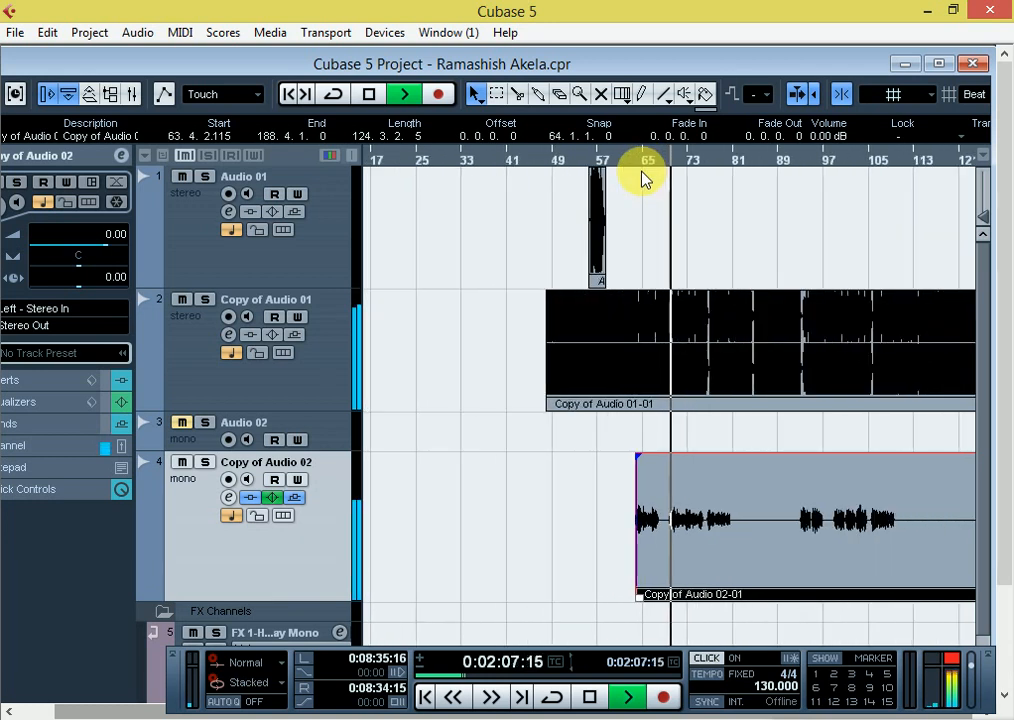
pyautogui.press('h')
pyautogui.press('h')
pyautogui.press('h')
pyautogui.press('h')
pyautogui.press('h')
pyautogui.press('g')
pyautogui.press('g')
pyautogui.press('g')
pyautogui.press('g')
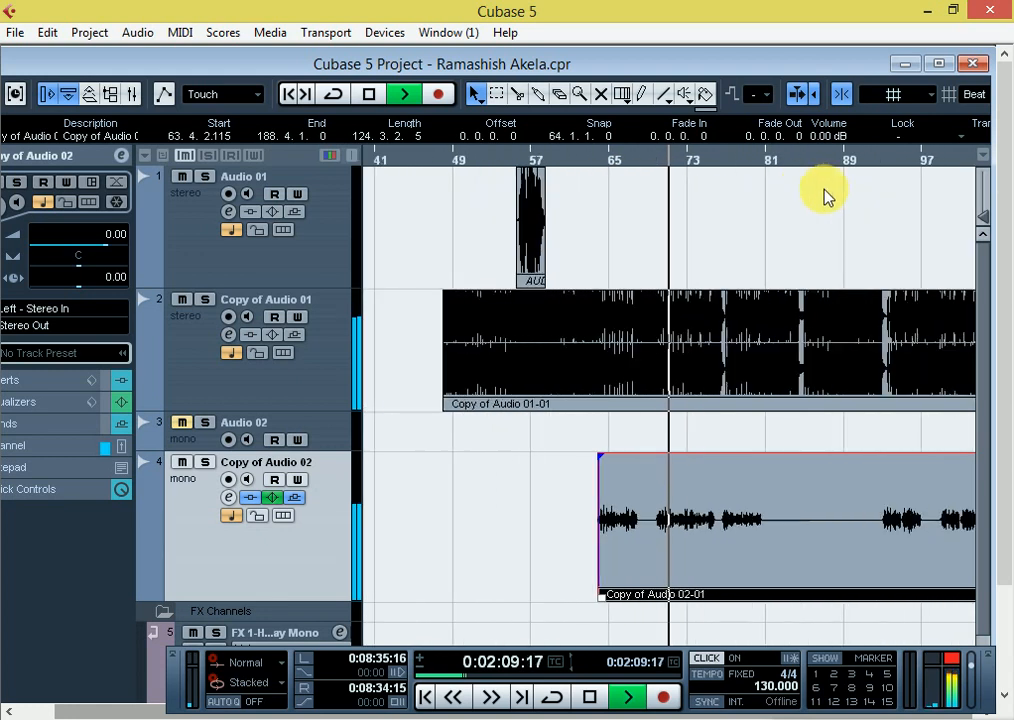
pyautogui.press('h')
pyautogui.press('h')
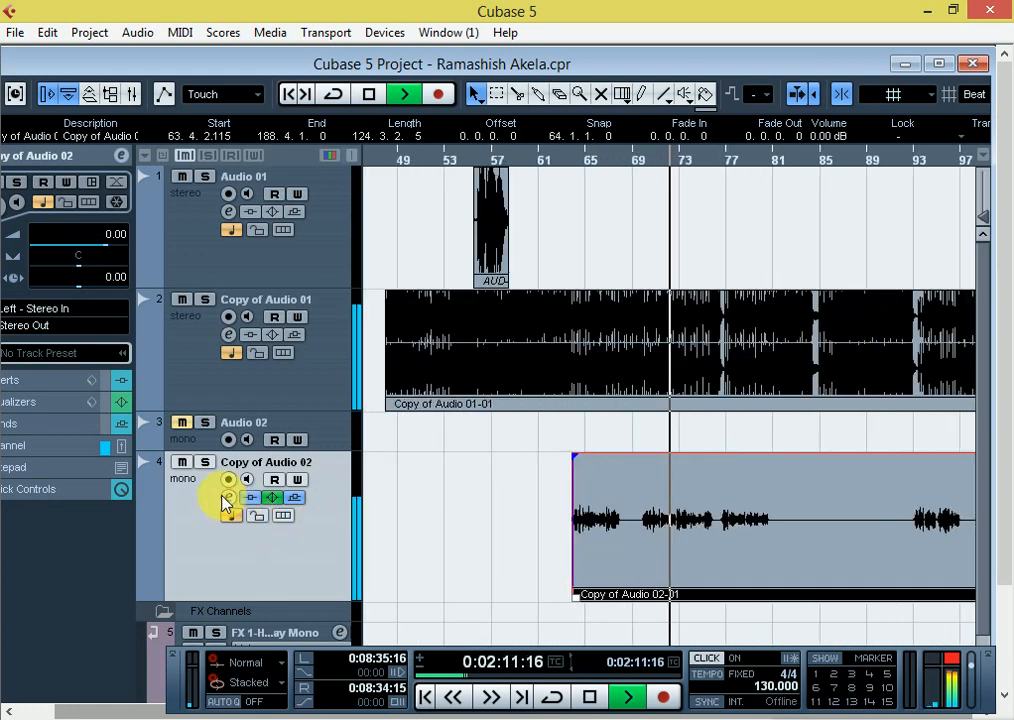
# Open the Copy of Audio 02 channel settings and spread out its Q6, GTR Stomp 2 and GTR Amp plug-in windows for review.
pyautogui.click(230, 497)
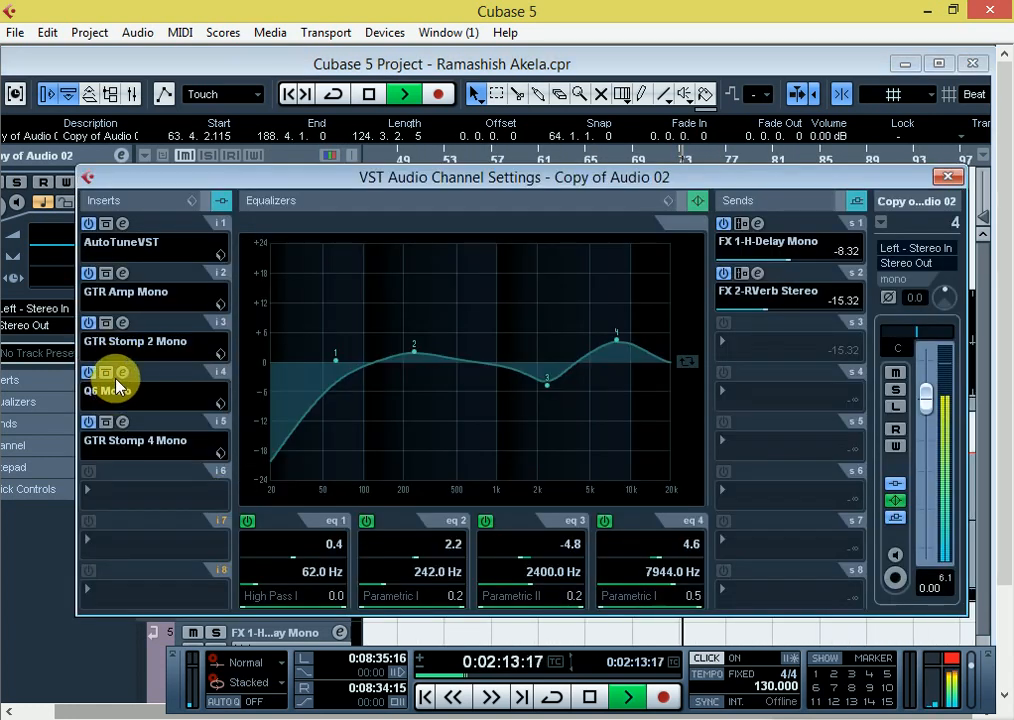
pyautogui.click(121, 373)
pyautogui.click(123, 323)
pyautogui.click(122, 272)
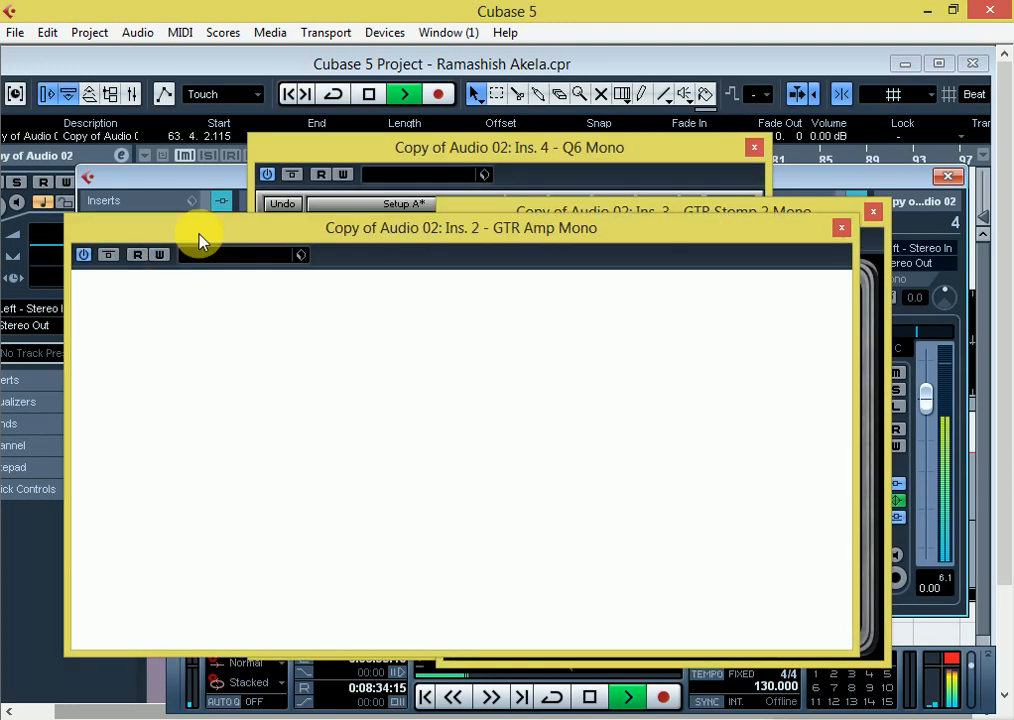
pyautogui.moveTo(493, 231); pyautogui.dragTo(432, 443)
pyautogui.moveTo(640, 220); pyautogui.dragTo(768, 128)
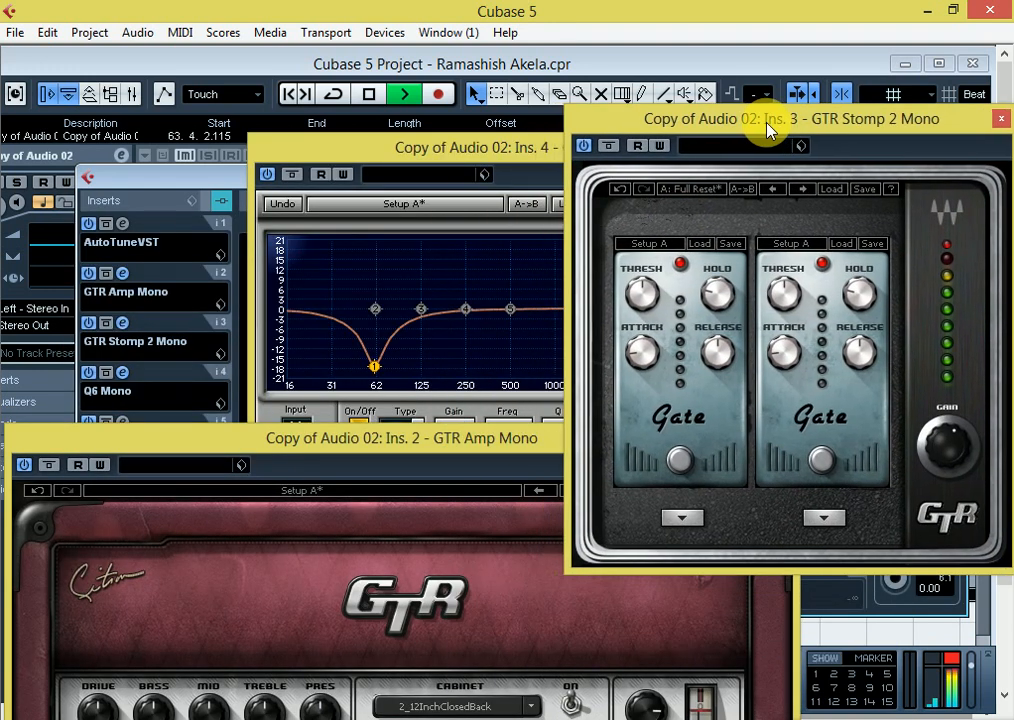
# Reopen the GTR Amp window, open GTR Stomp 4 Mono, and arrange both to compare with GTR Stomp 2 during playback.
pyautogui.click(122, 273)
pyautogui.click(122, 273)
pyautogui.click(122, 273)
pyautogui.click(121, 276)
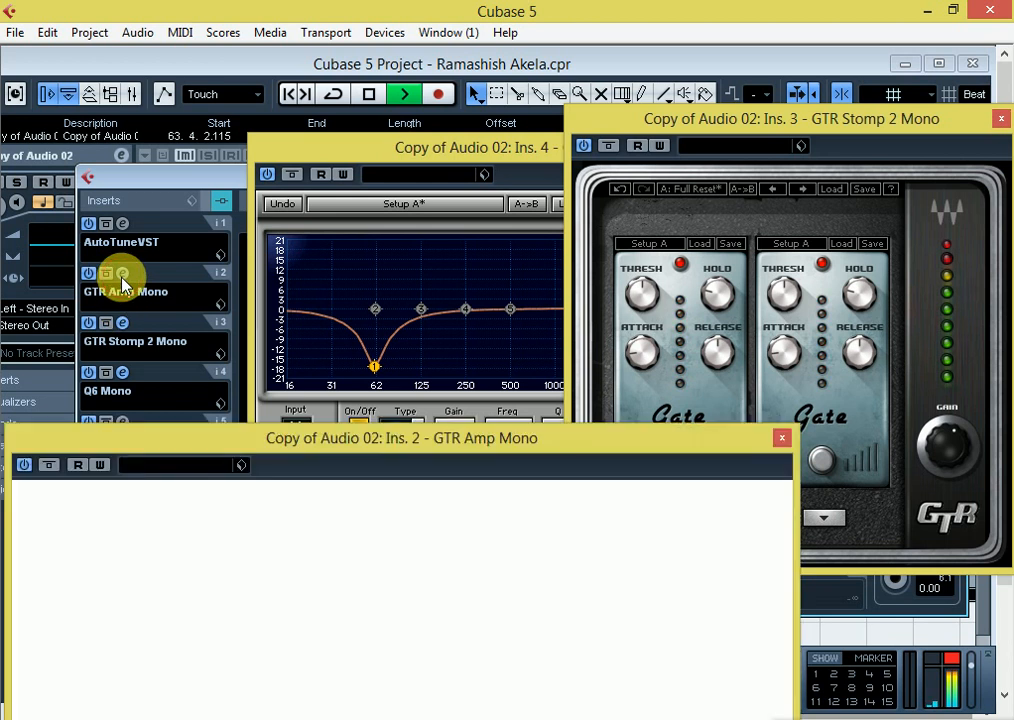
pyautogui.click(122, 422)
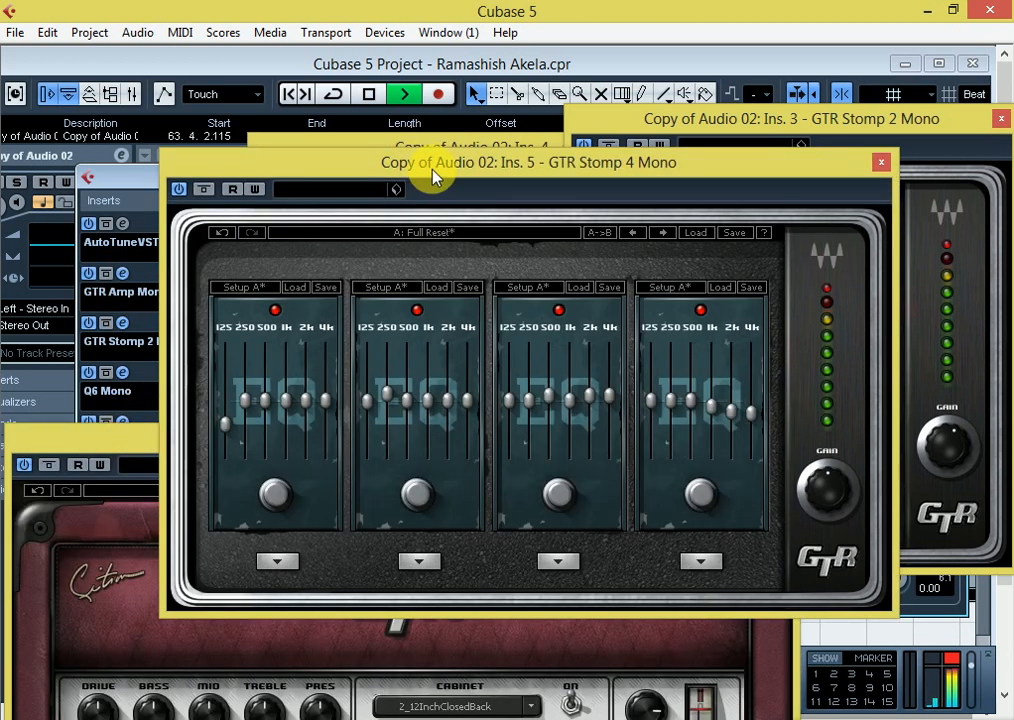
pyautogui.moveTo(435, 176); pyautogui.dragTo(255, 122)
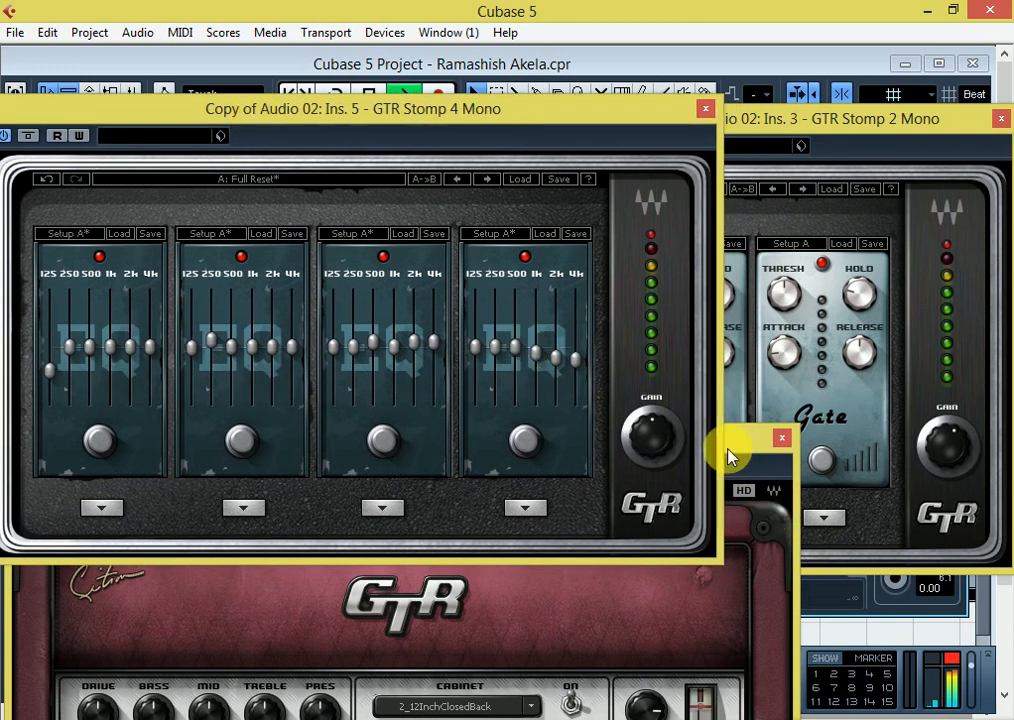
pyautogui.moveTo(728, 456); pyautogui.dragTo(838, 480)
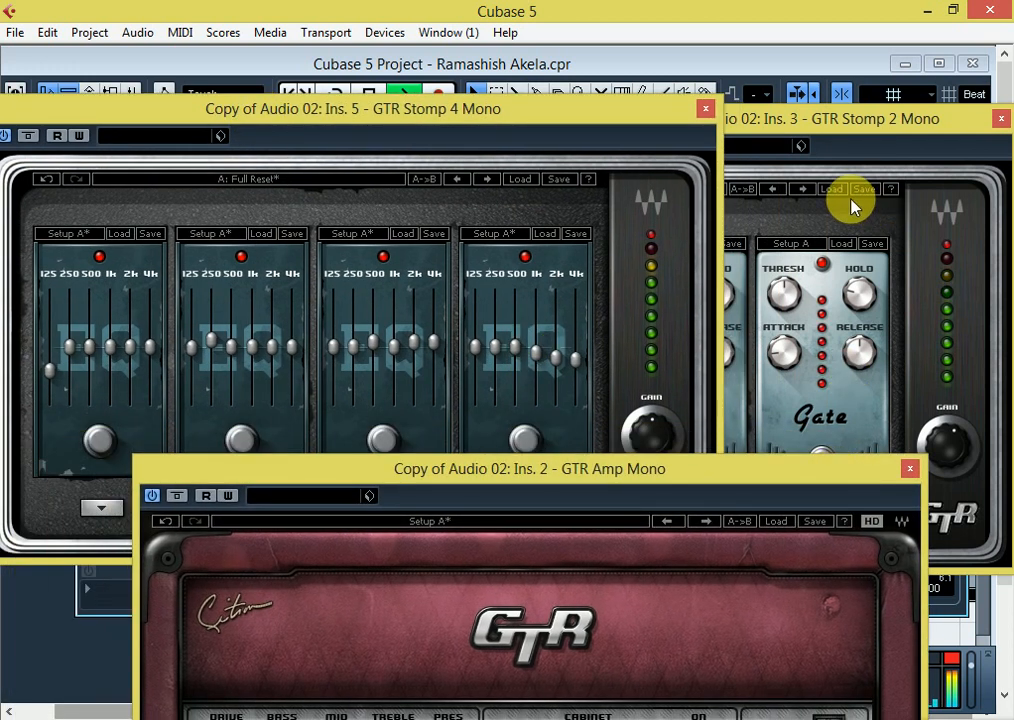
# Close all open plug-in windows and the Copy of Audio 02 channel settings, and continue playback from about bar 93.
pyautogui.click(706, 108)
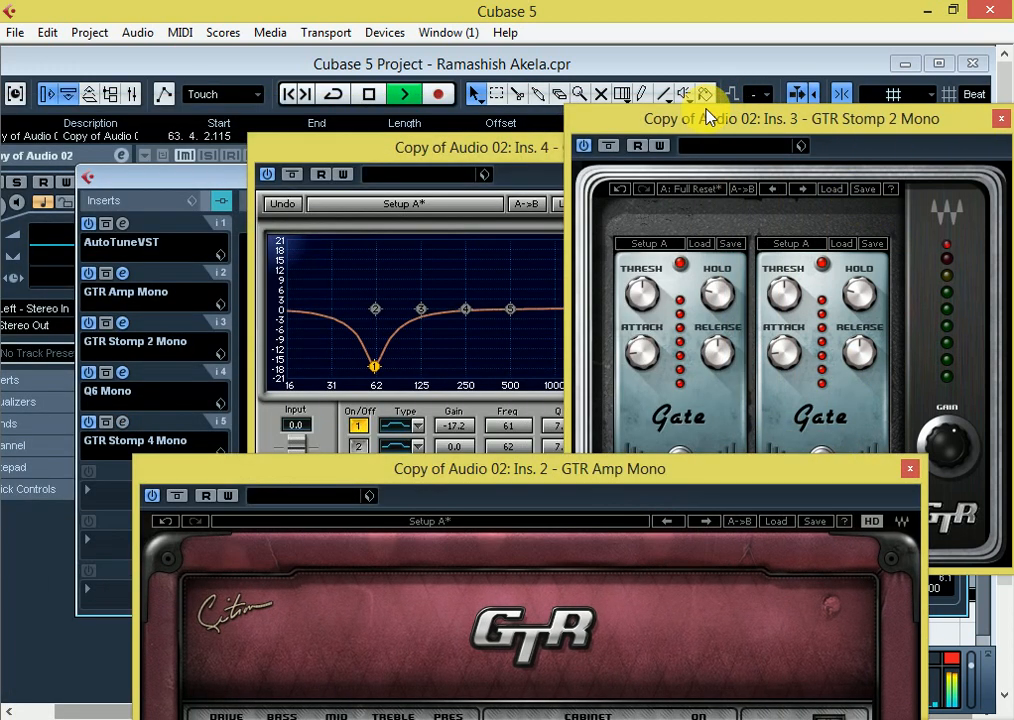
pyautogui.click(1000, 121)
pyautogui.click(910, 468)
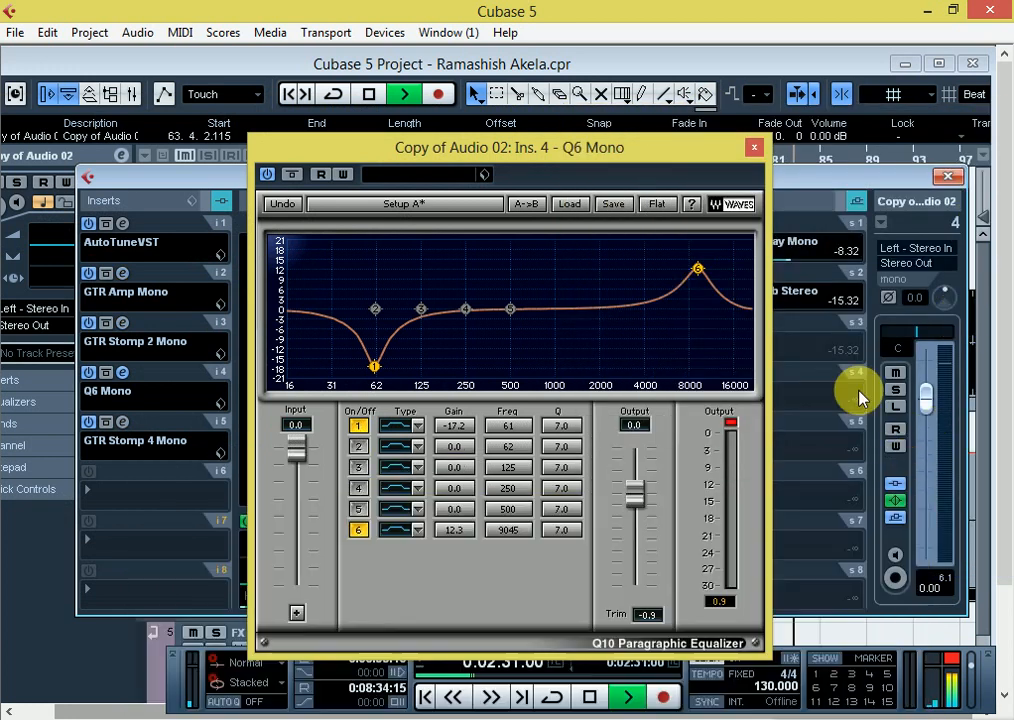
pyautogui.click(753, 152)
pyautogui.click(948, 177)
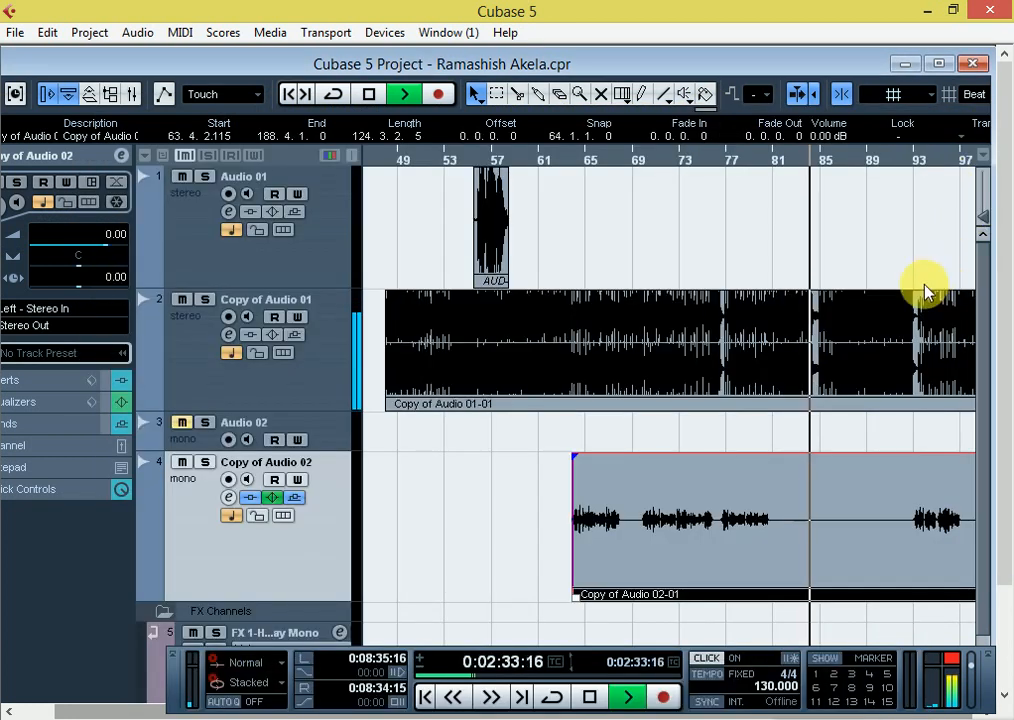
pyautogui.click(914, 158)
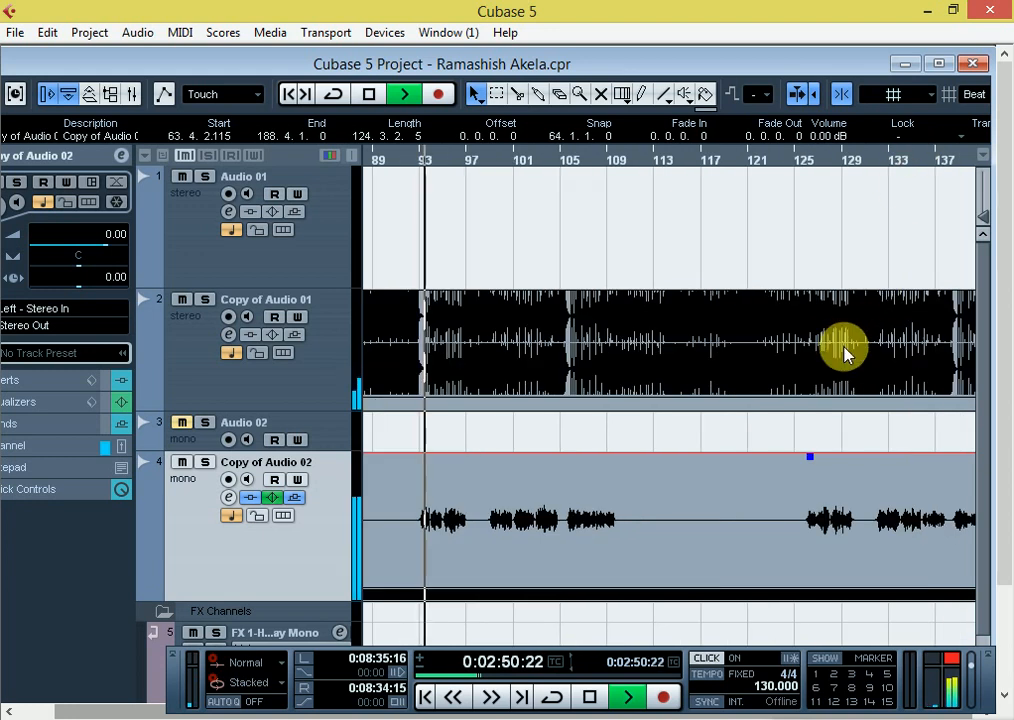